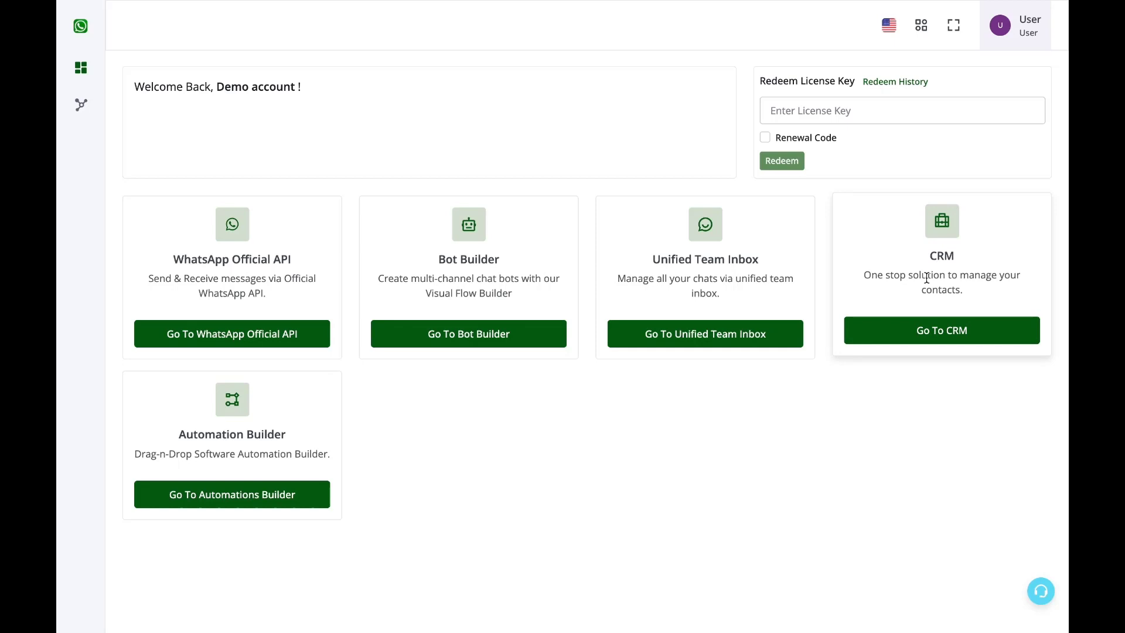
Step: Open the CRM contacts page from the CRM card on the product dashboard
click(915, 326)
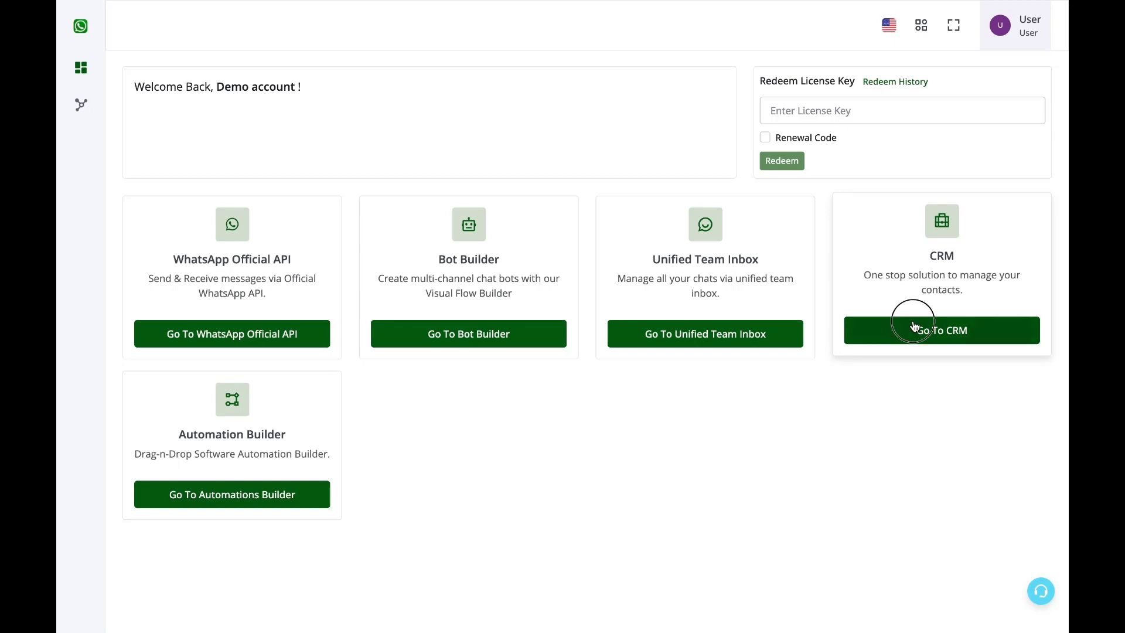
Step: Open the Custom Fields list and review the existing fields, including the category field
mouse_move(57, 210)
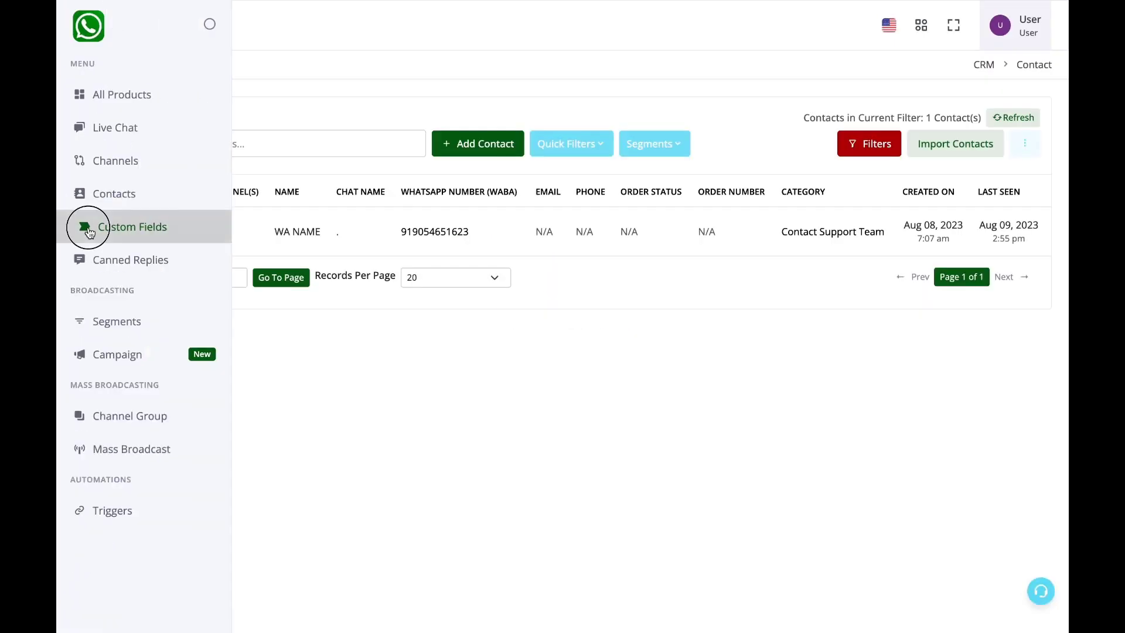
click(79, 226)
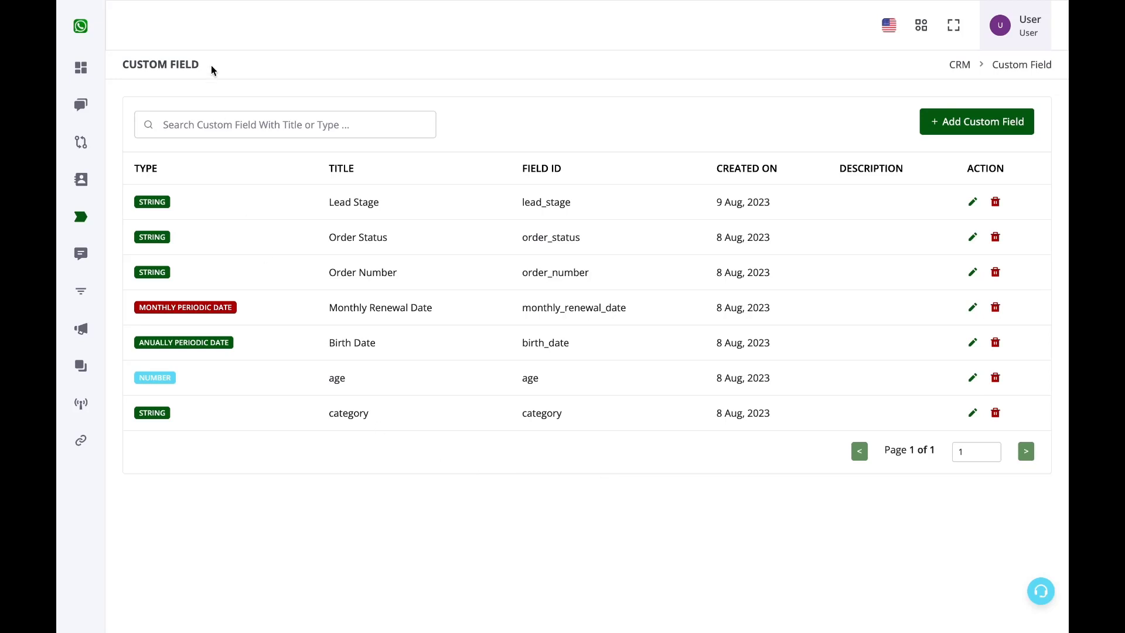
triple_click(162, 70)
click(377, 106)
double_click(360, 416)
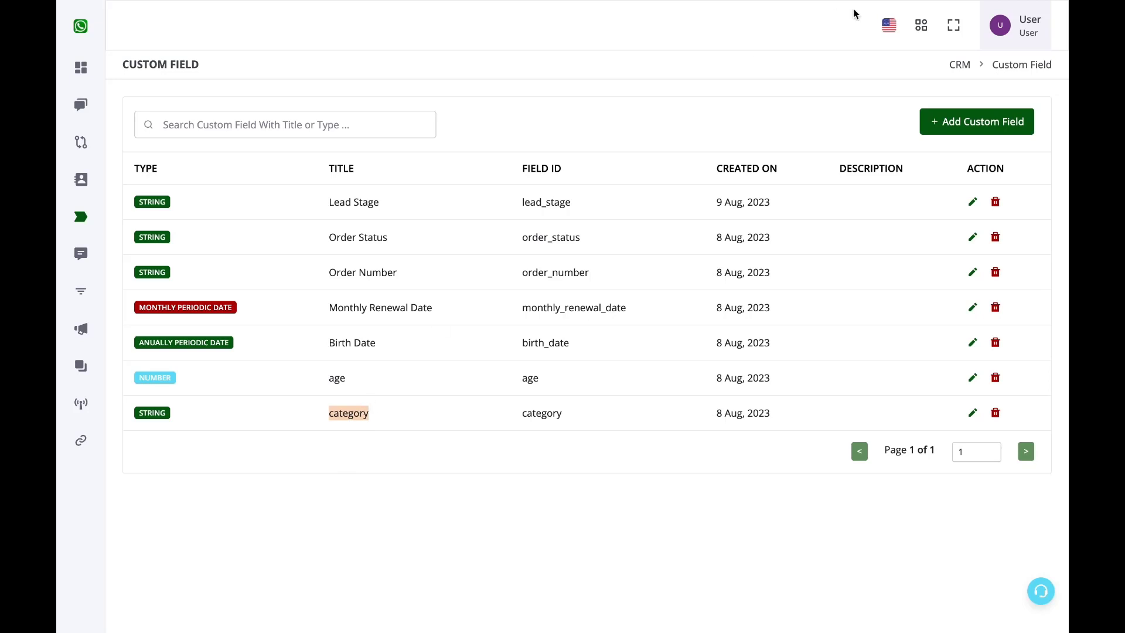
Step: Add a String custom field named City and save it
click(932, 114)
click(665, 205)
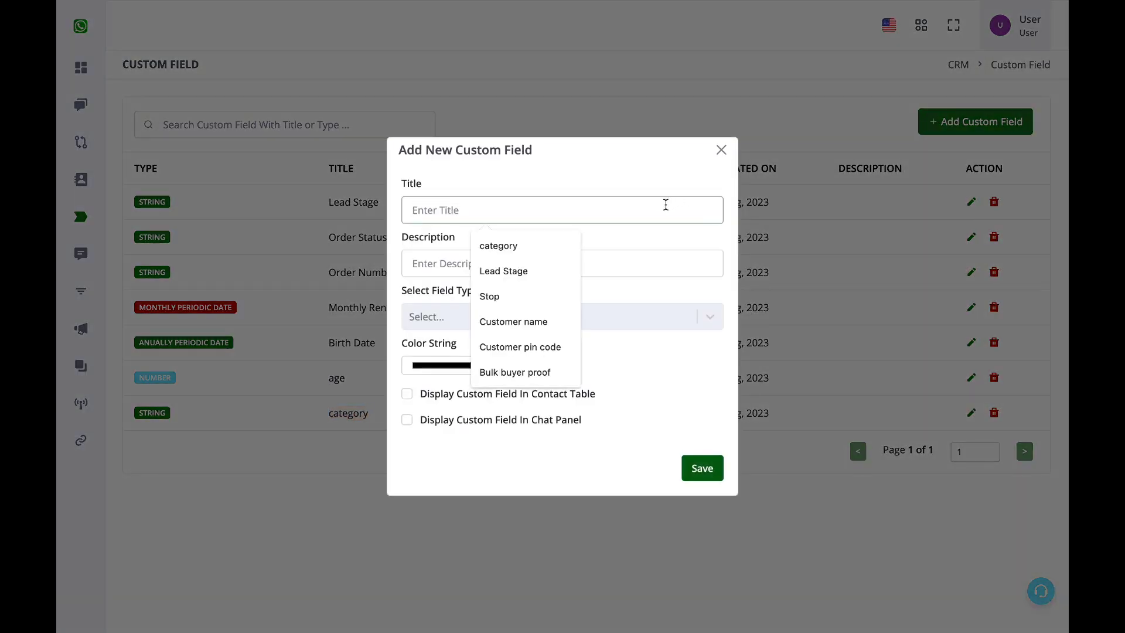
text(City)
click(673, 327)
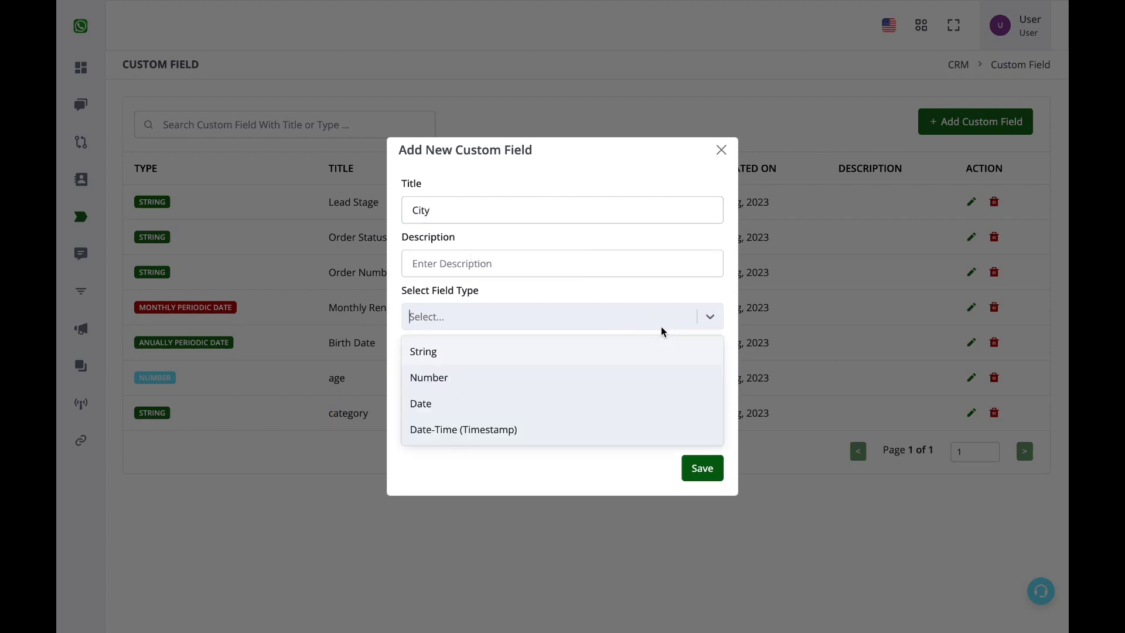
click(620, 351)
click(700, 468)
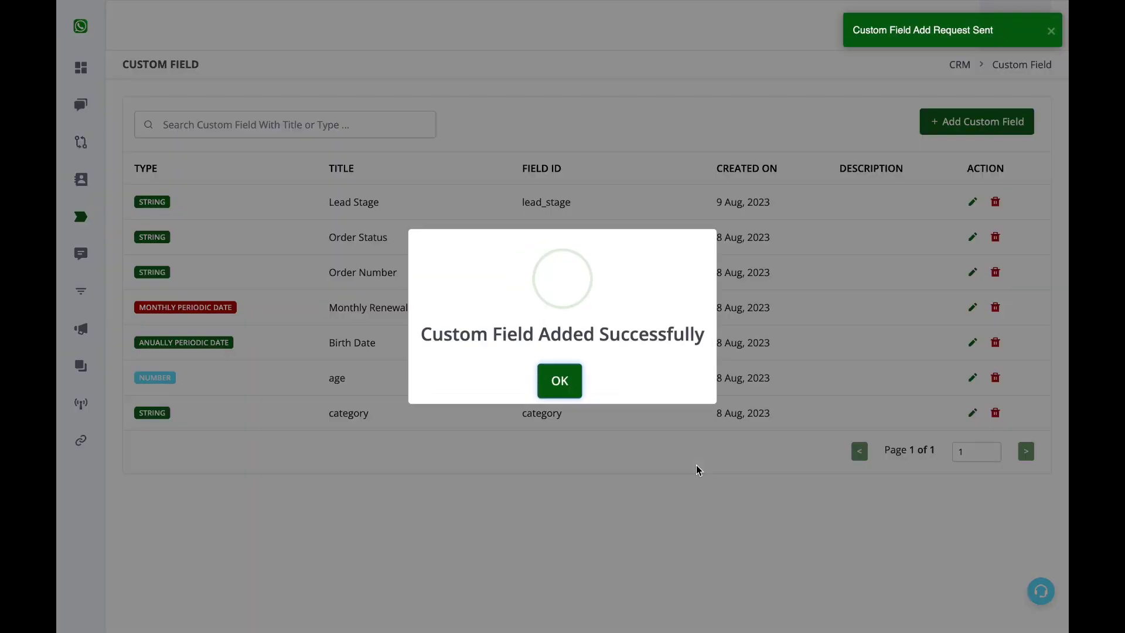
click(561, 381)
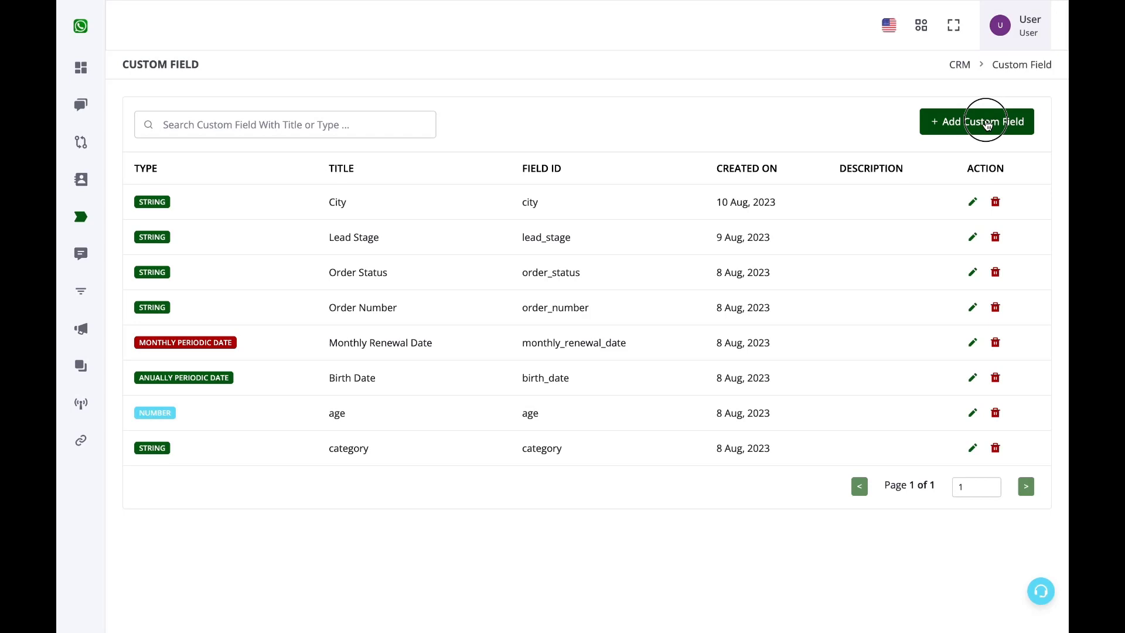
Step: Add a String custom field named Product Category and save it
click(979, 121)
click(607, 204)
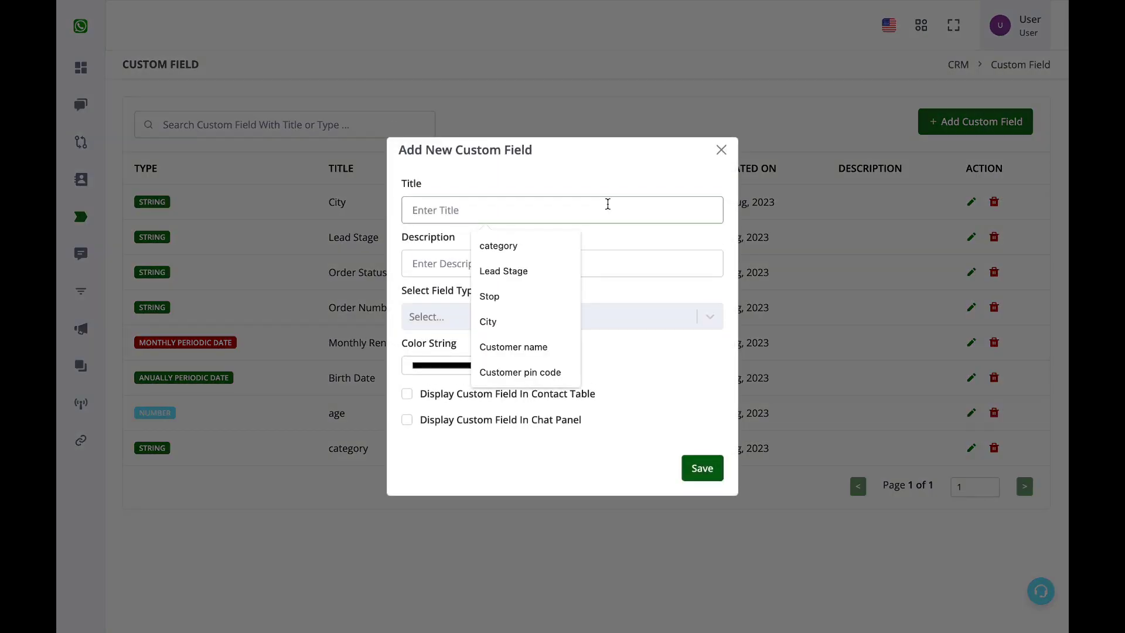
text(Product Category)
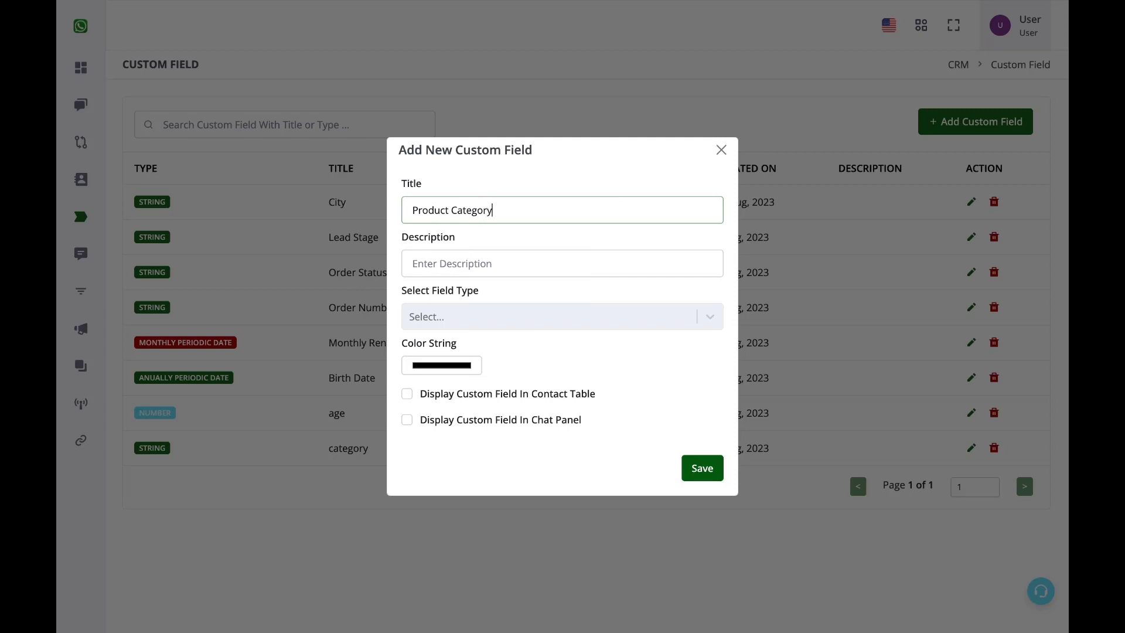
click(567, 316)
click(560, 350)
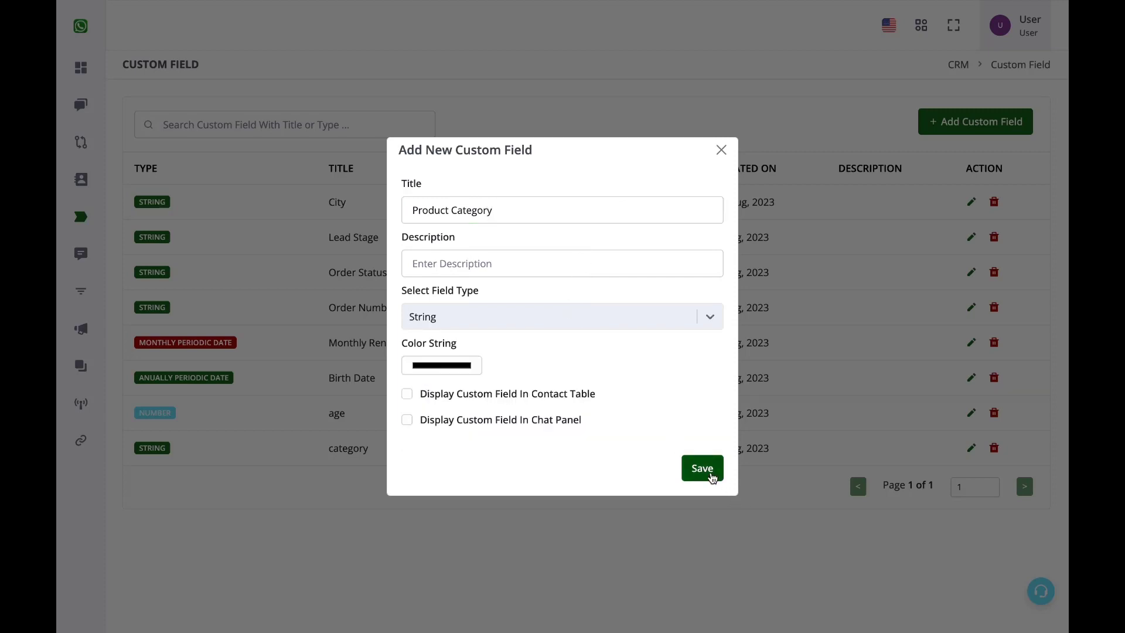
click(702, 468)
click(551, 382)
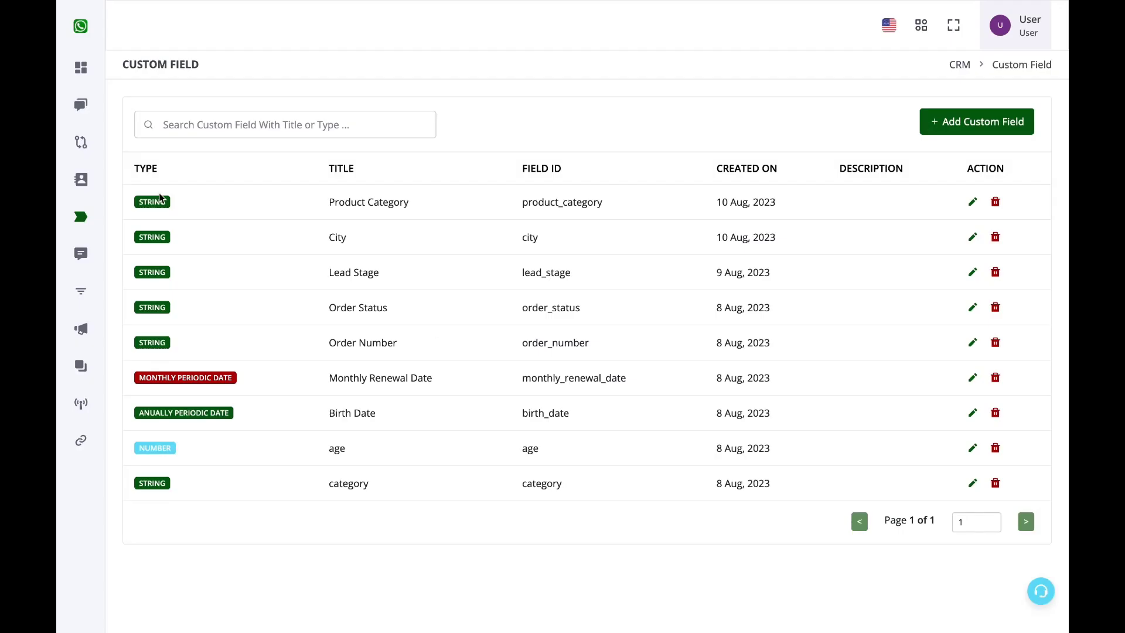
Step: Return to All Products and enter the Bot Builder to list the Untitled and Basic Bot flows
mouse_move(57, 63)
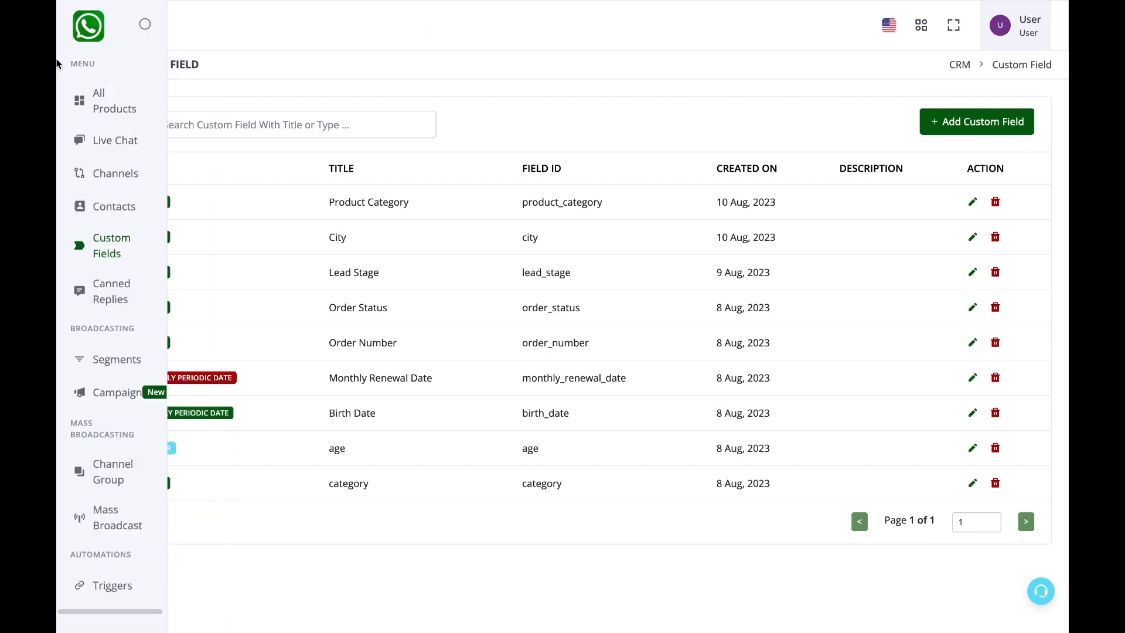
click(143, 105)
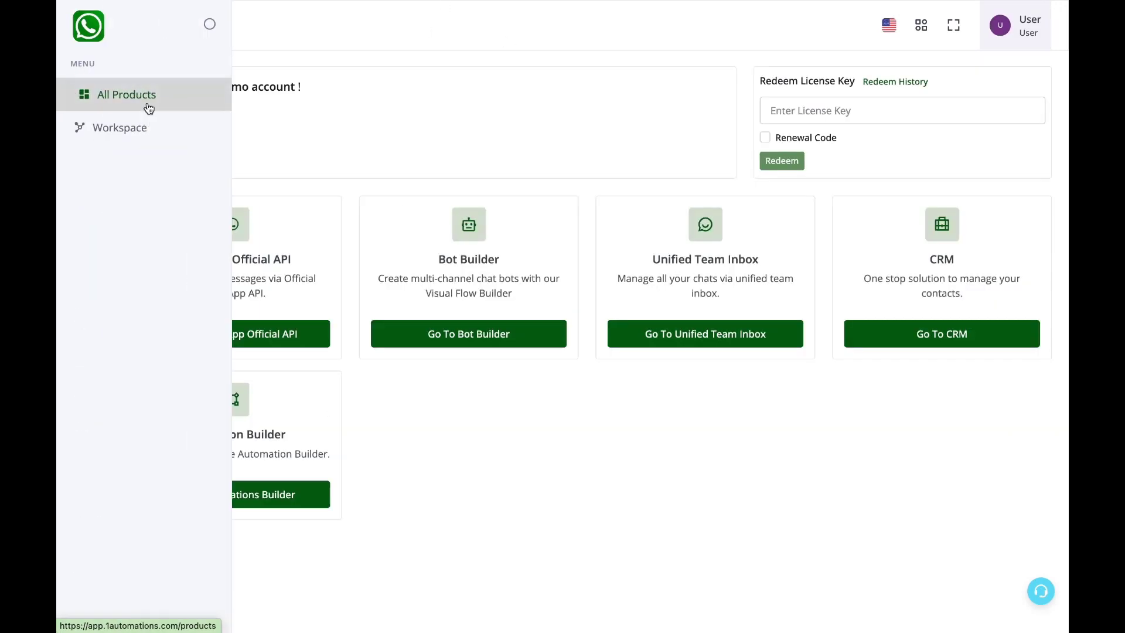
click(303, 500)
mouse_move(80, 140)
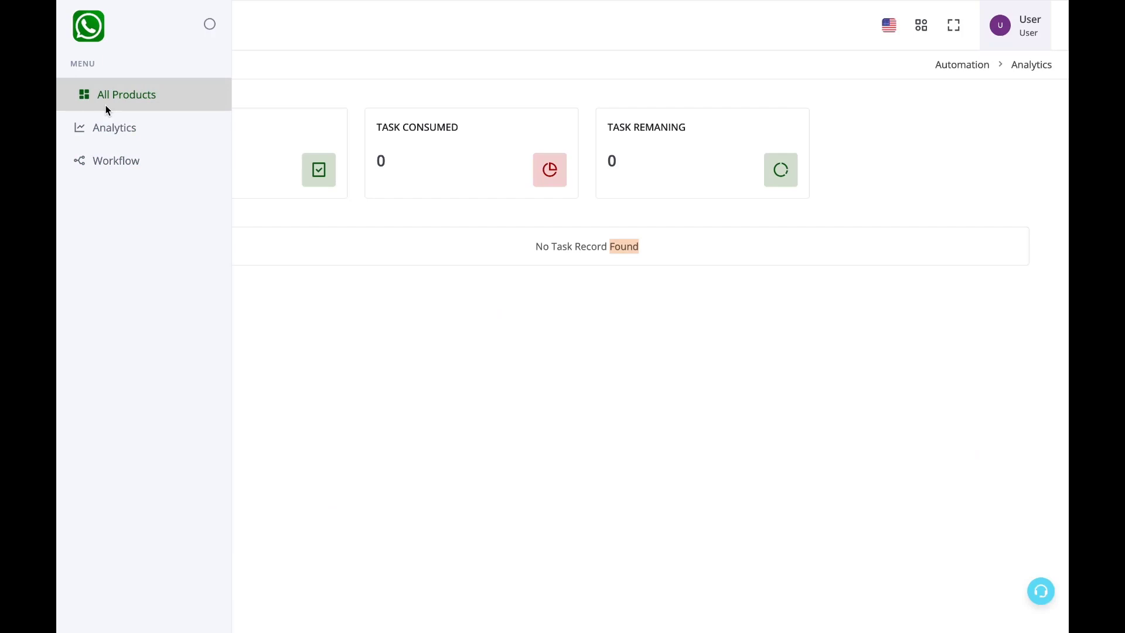
click(107, 109)
click(507, 343)
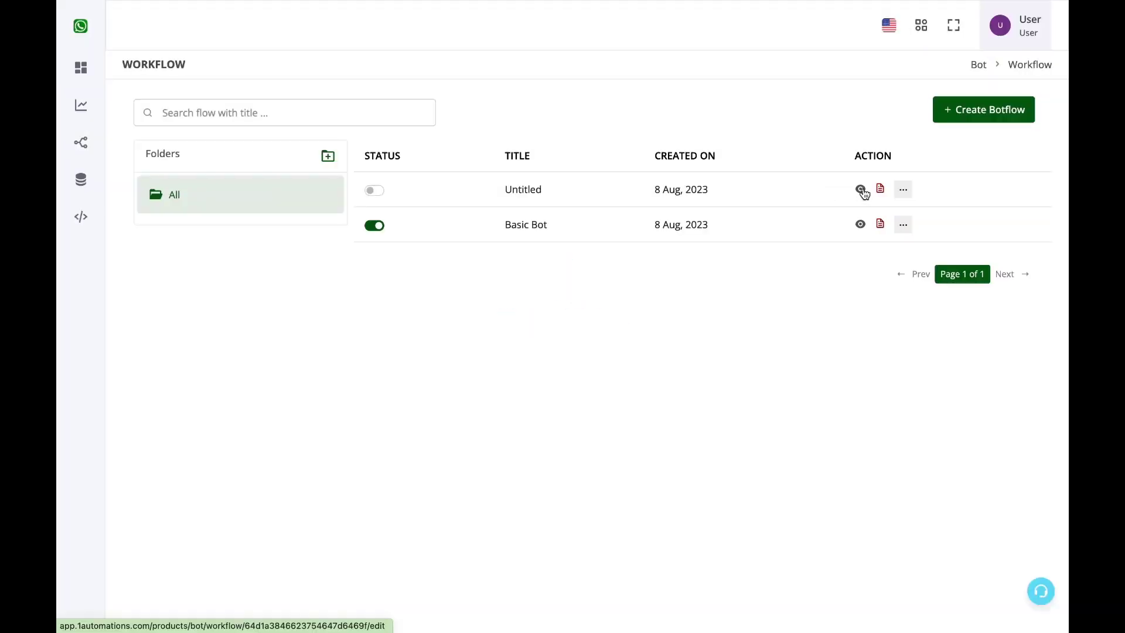
Step: Create a new botflow and rename it Data Bot
click(966, 111)
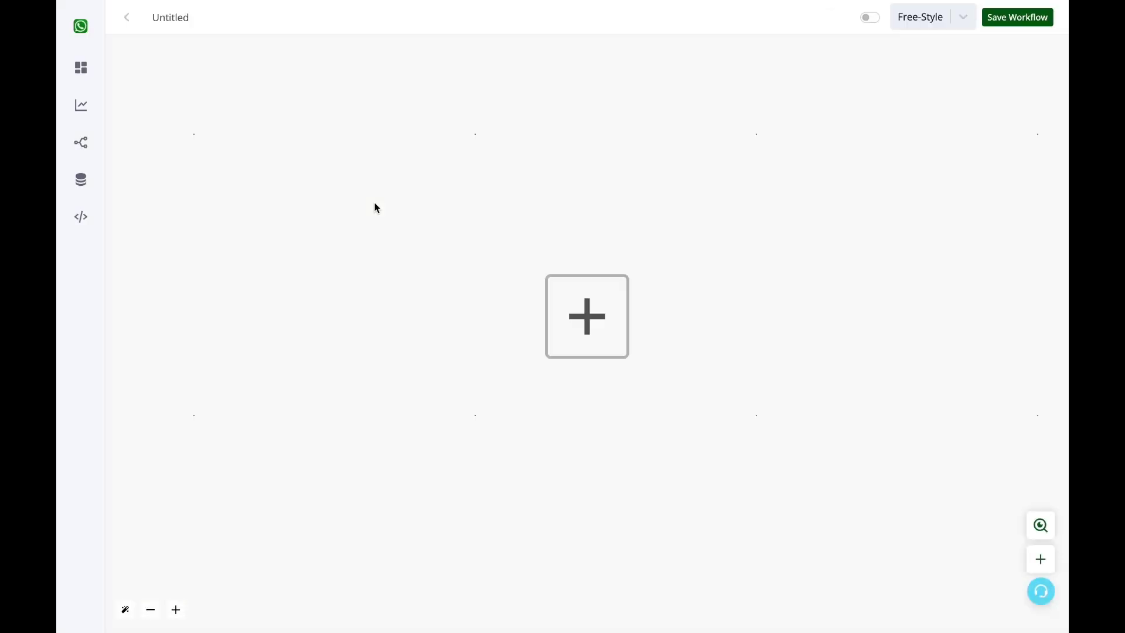
double_click(179, 17)
text(Data Bot)
Step: Add a WhatsApp Chat Bot Match Keyword trigger: Channel #1, Incoming Message is Interested
click(620, 322)
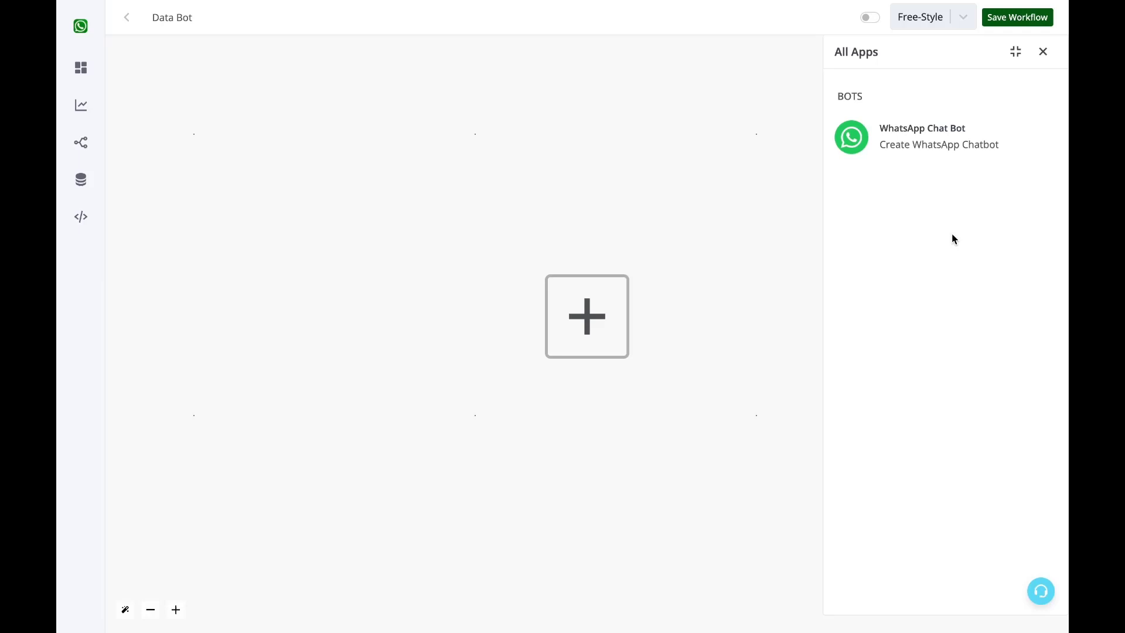
click(913, 153)
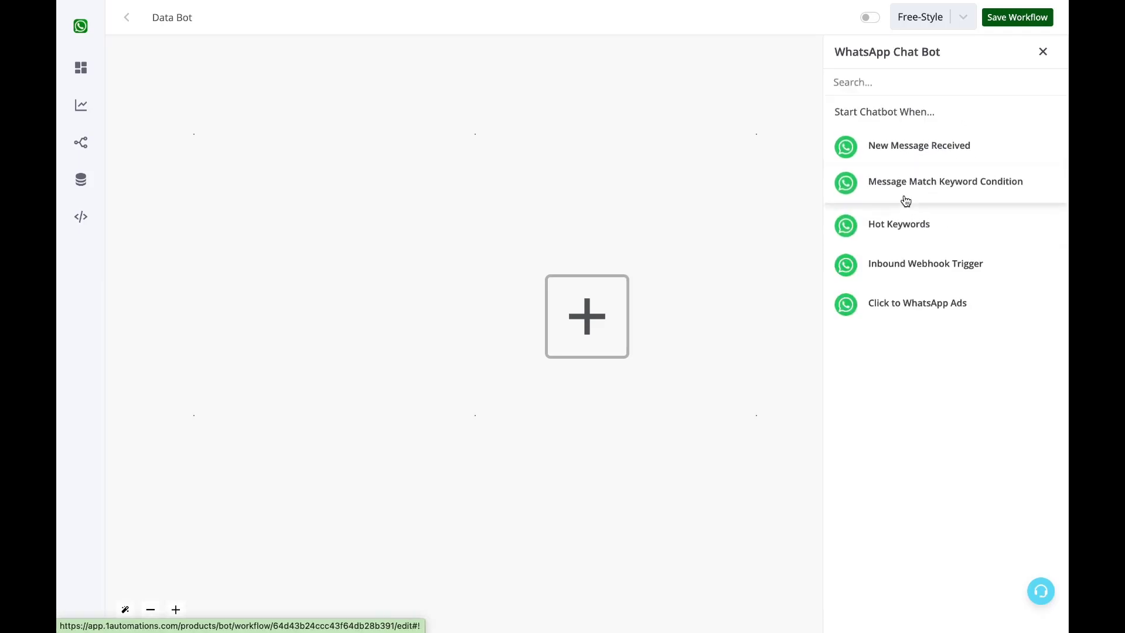
click(955, 185)
click(949, 157)
click(948, 163)
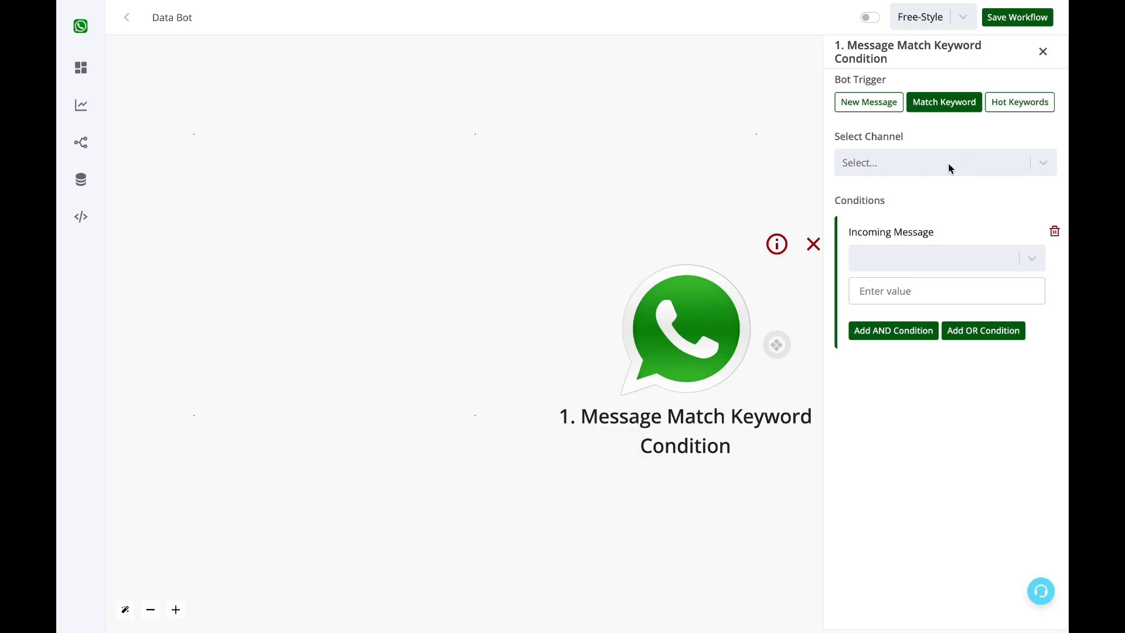
click(948, 164)
click(947, 193)
click(944, 257)
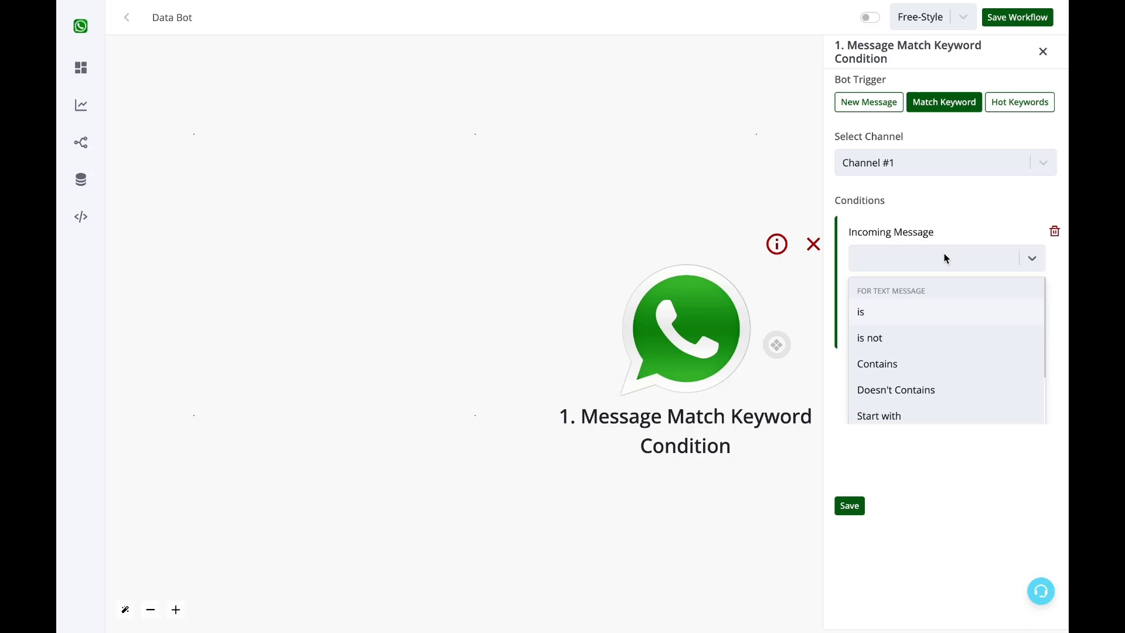
click(906, 315)
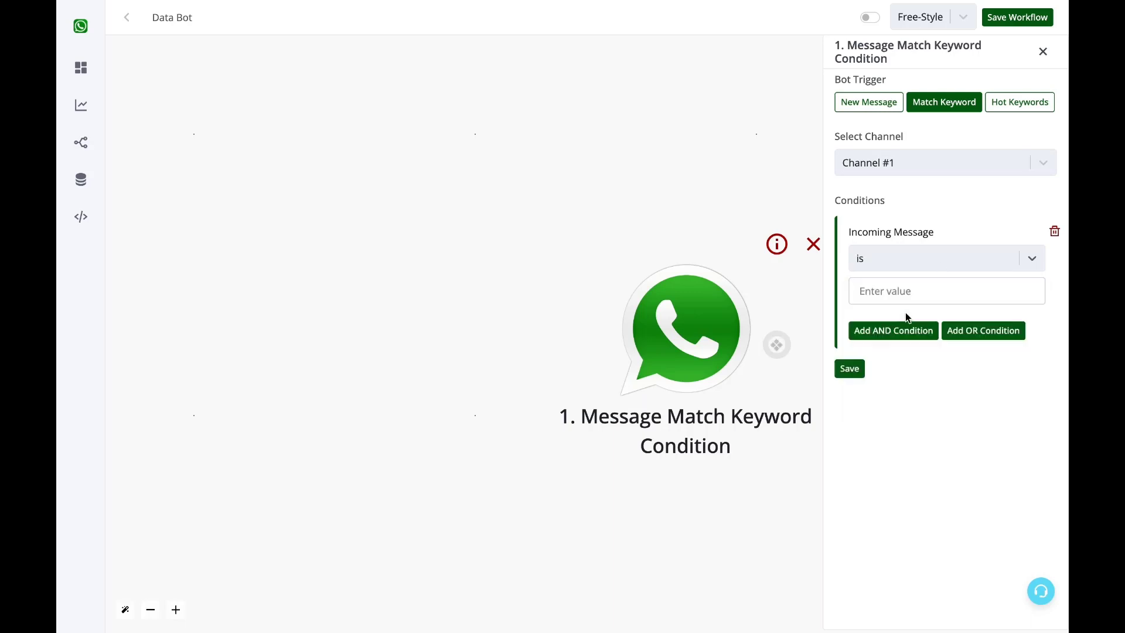
click(895, 287)
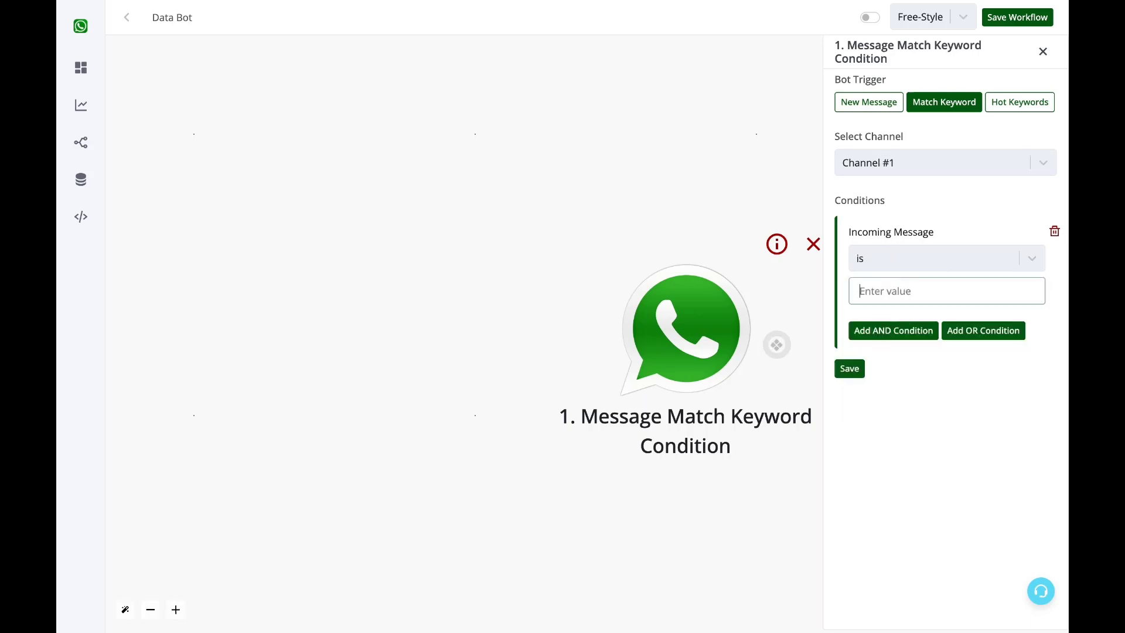
text(Interetsted)
Step: Save the keyword trigger and attach a Send Text Message step after it
click(850, 369)
click(779, 351)
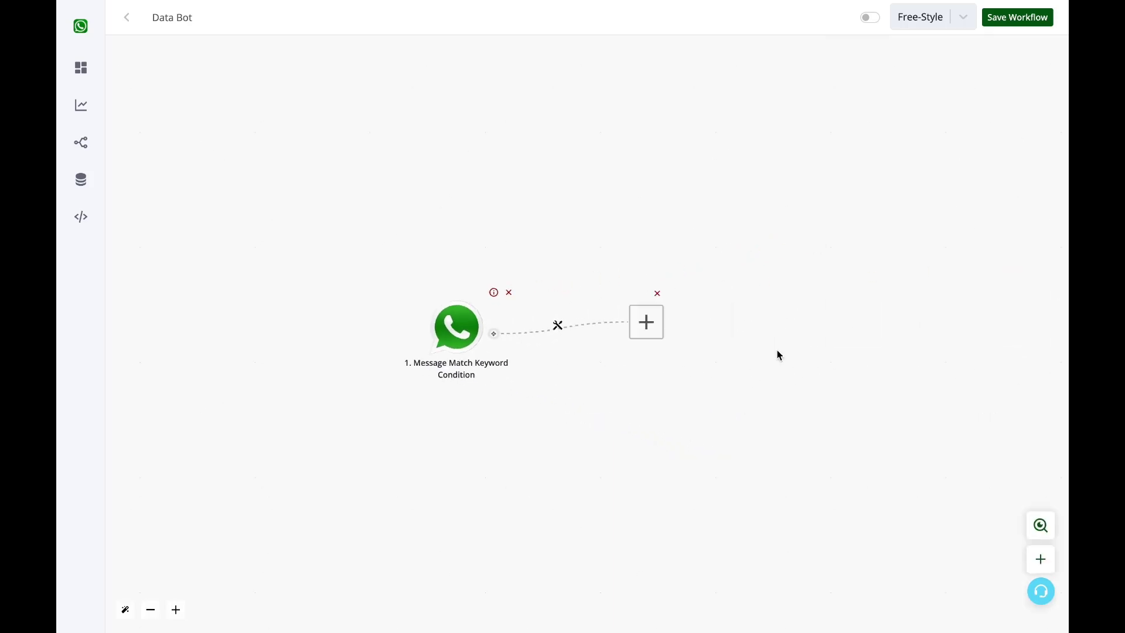
click(559, 327)
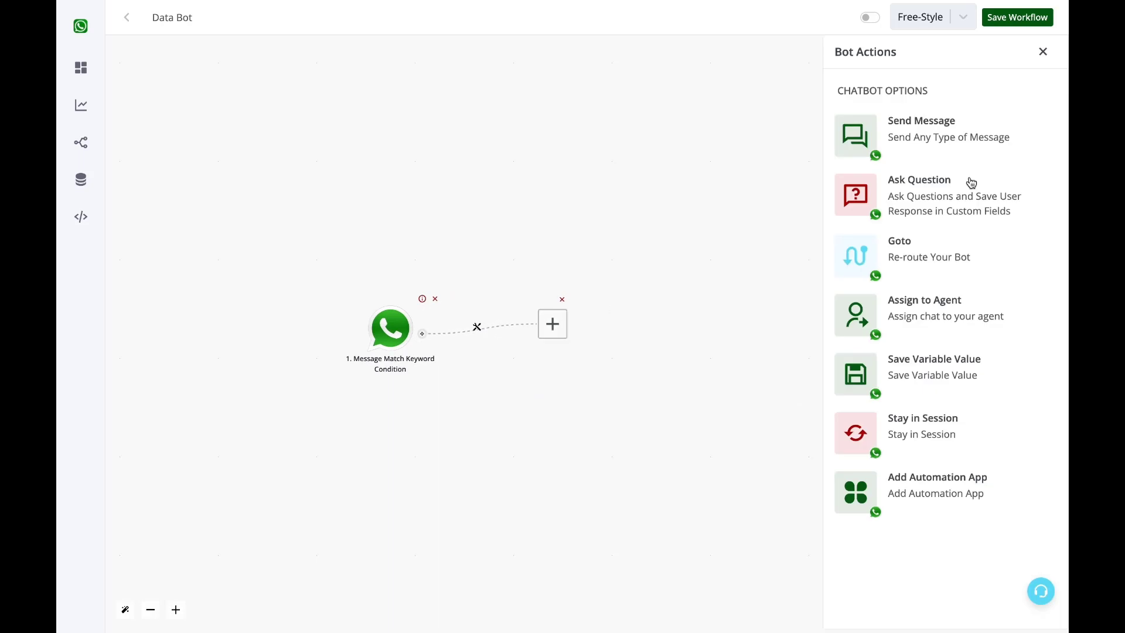
click(980, 145)
click(968, 119)
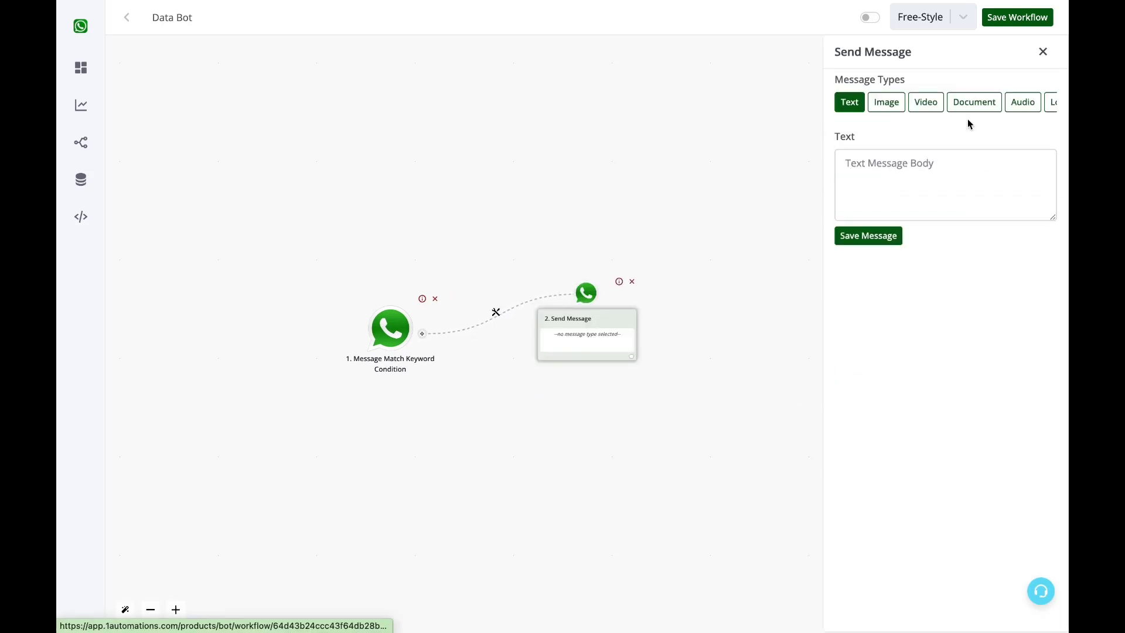
Step: Write a greeting thanking {{name}} and asking for details for the sales team, then save it
click(916, 171)
text(Hello)
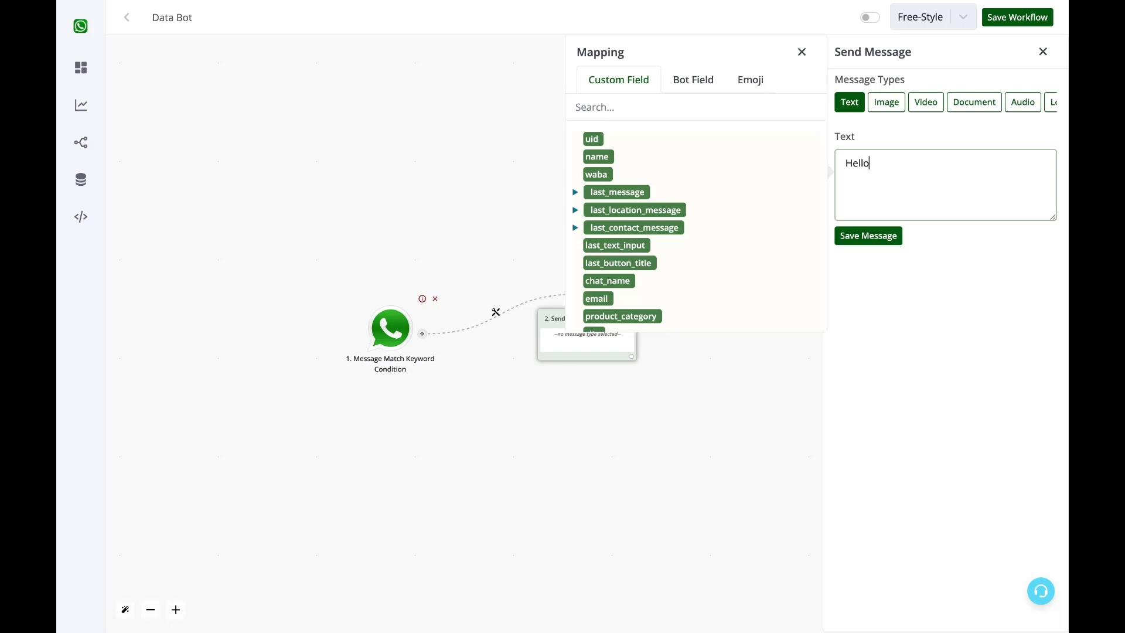
click(597, 156)
text(, Thanls for)
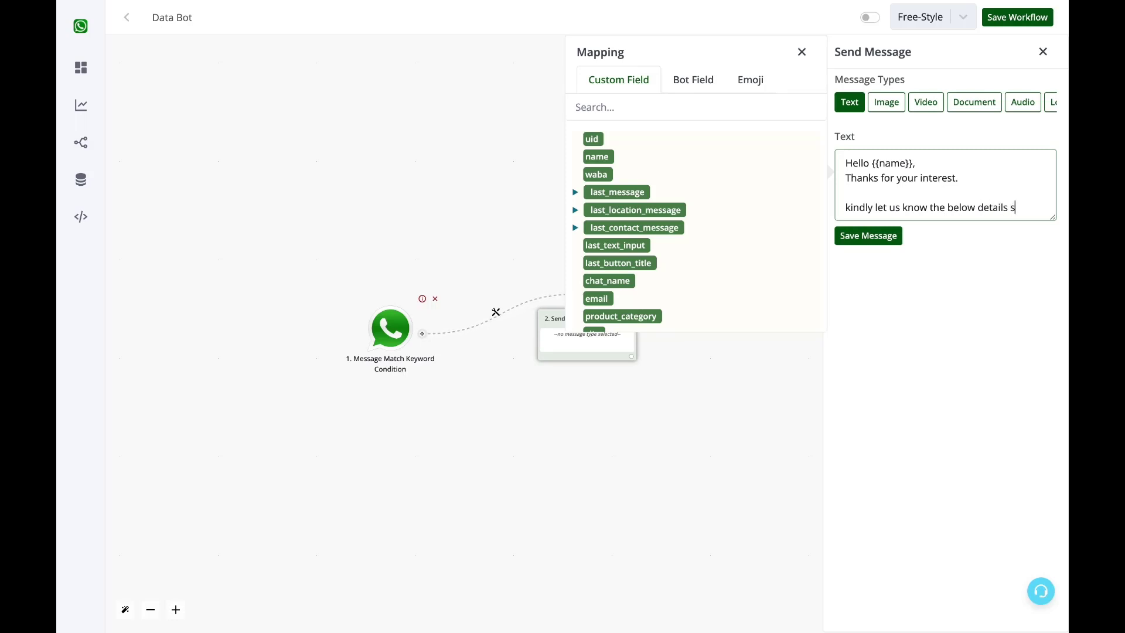
text(sa)
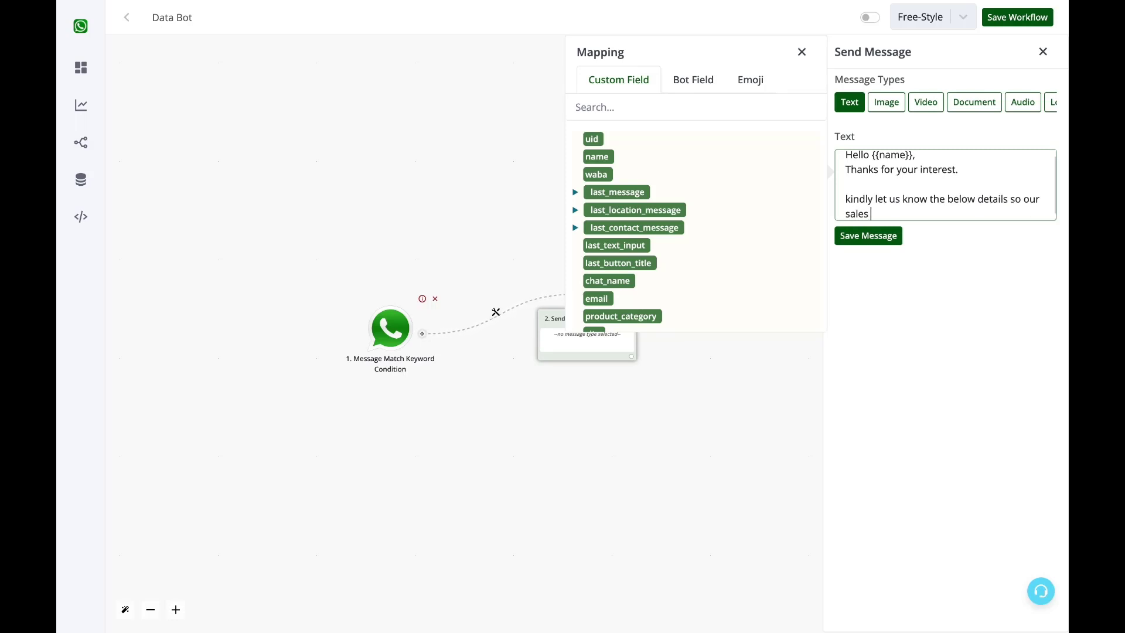
text(les team can get in touch with you)
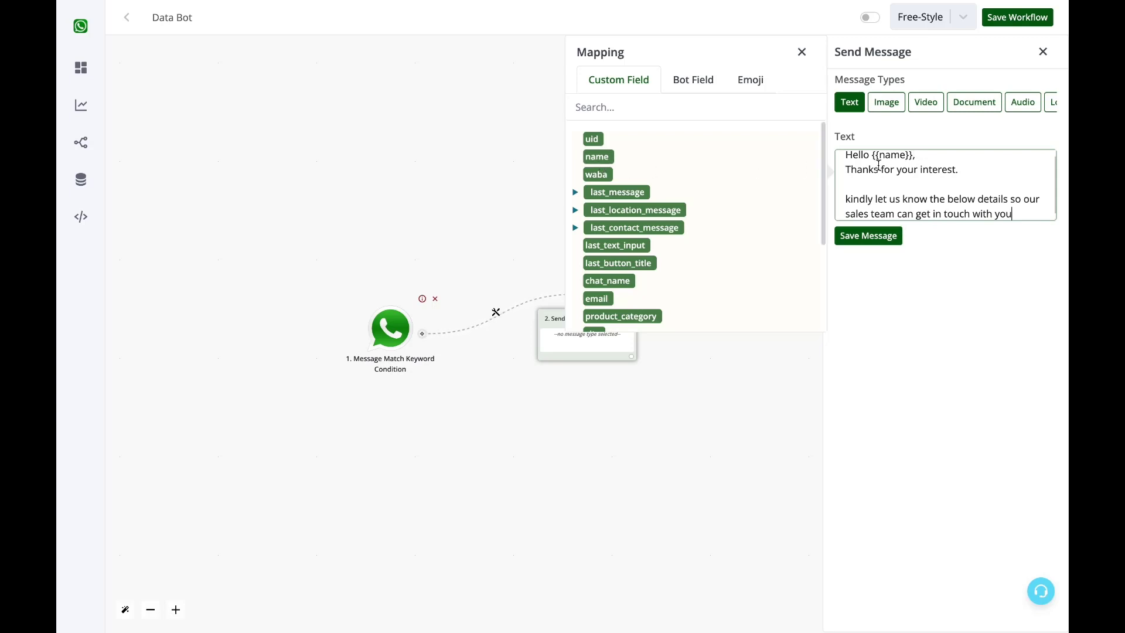
drag(913, 156, 872, 164)
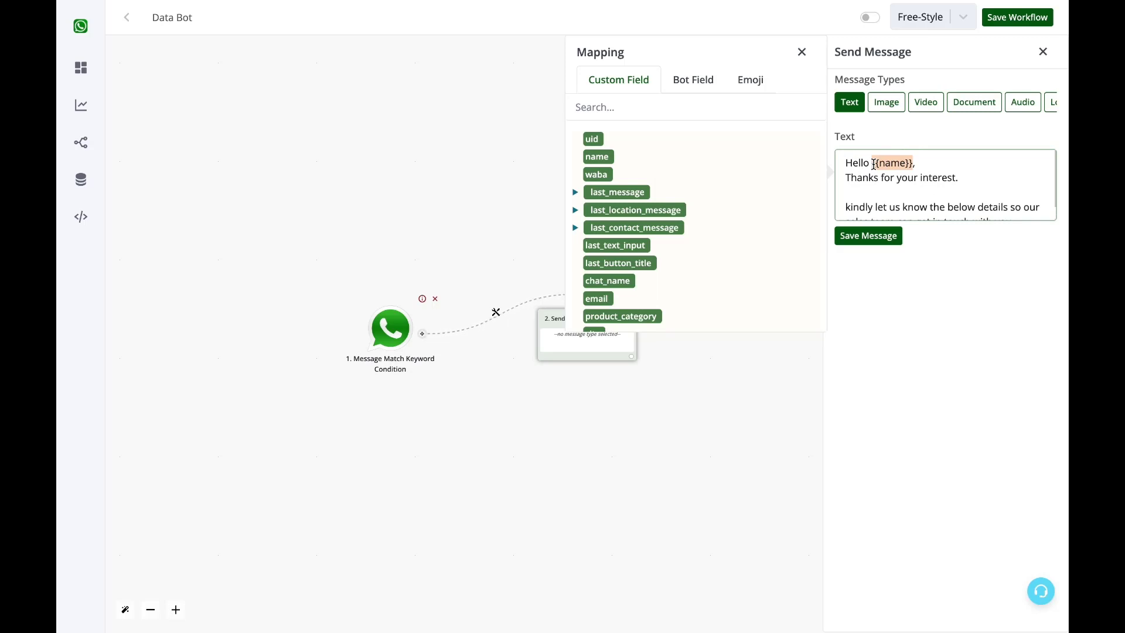
click(866, 237)
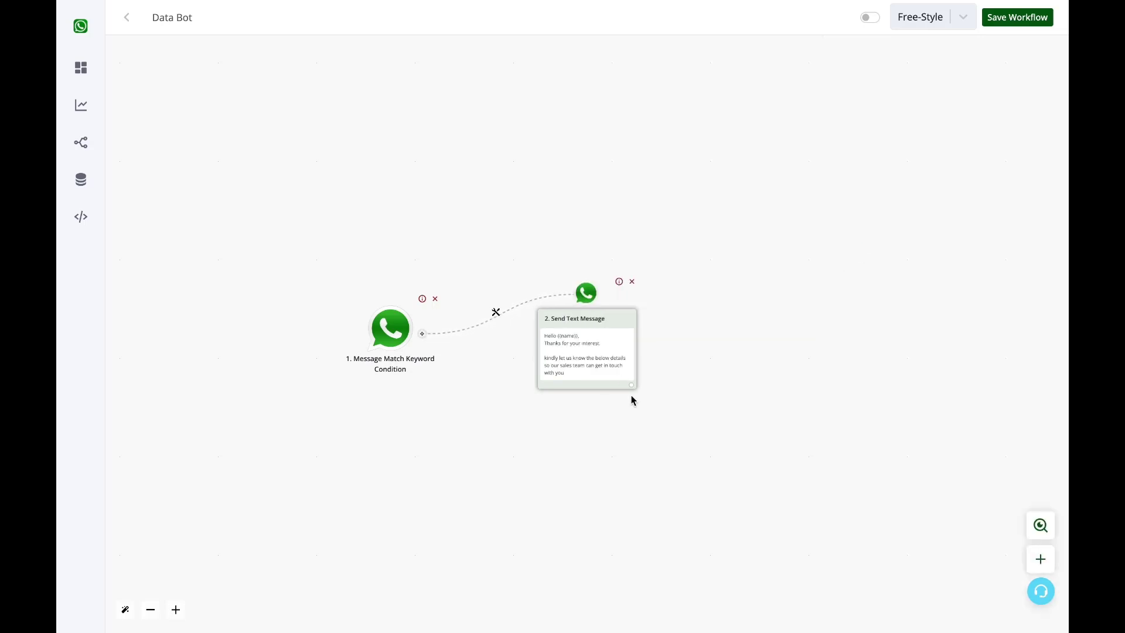
Step: Attach an Ask Question step from the Bot Actions after the greeting node
click(632, 386)
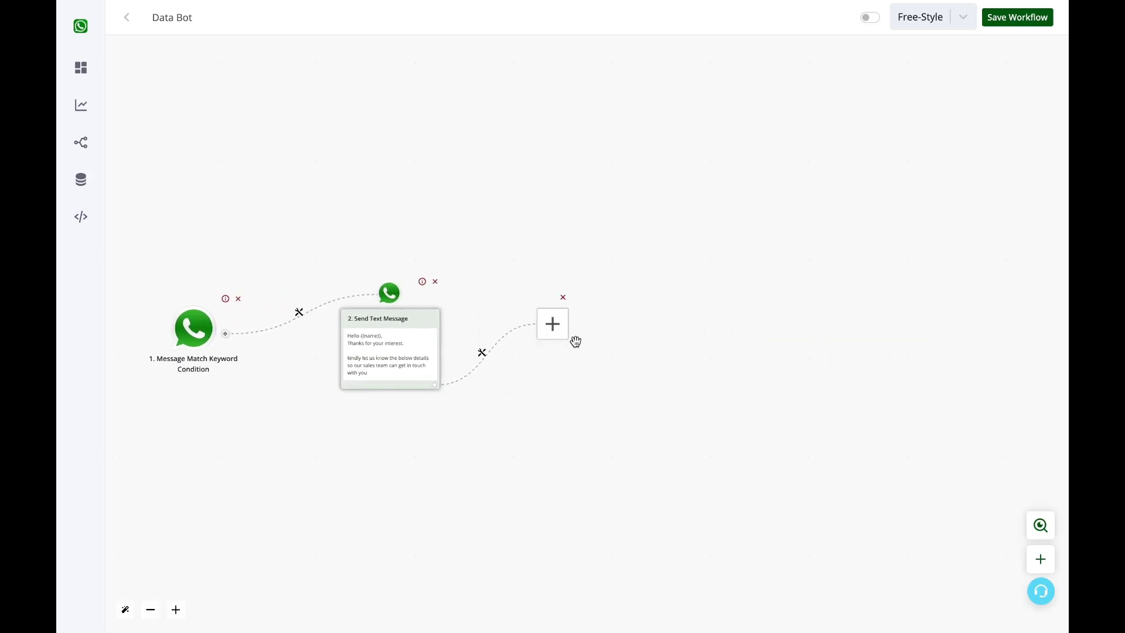
click(555, 325)
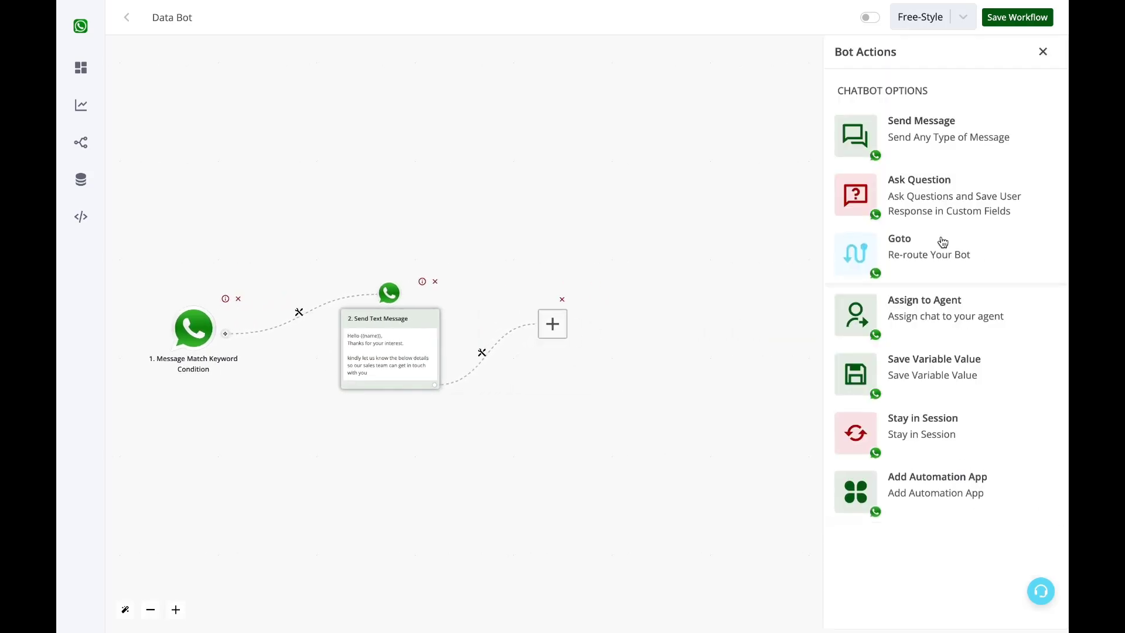
click(923, 200)
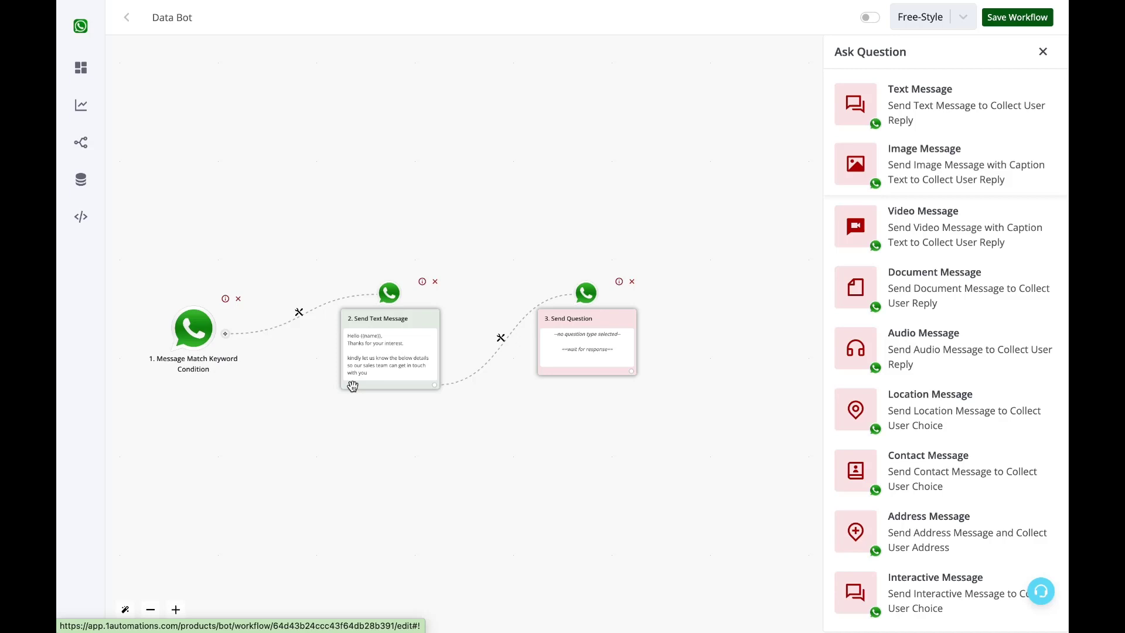
drag(382, 429, 460, 422)
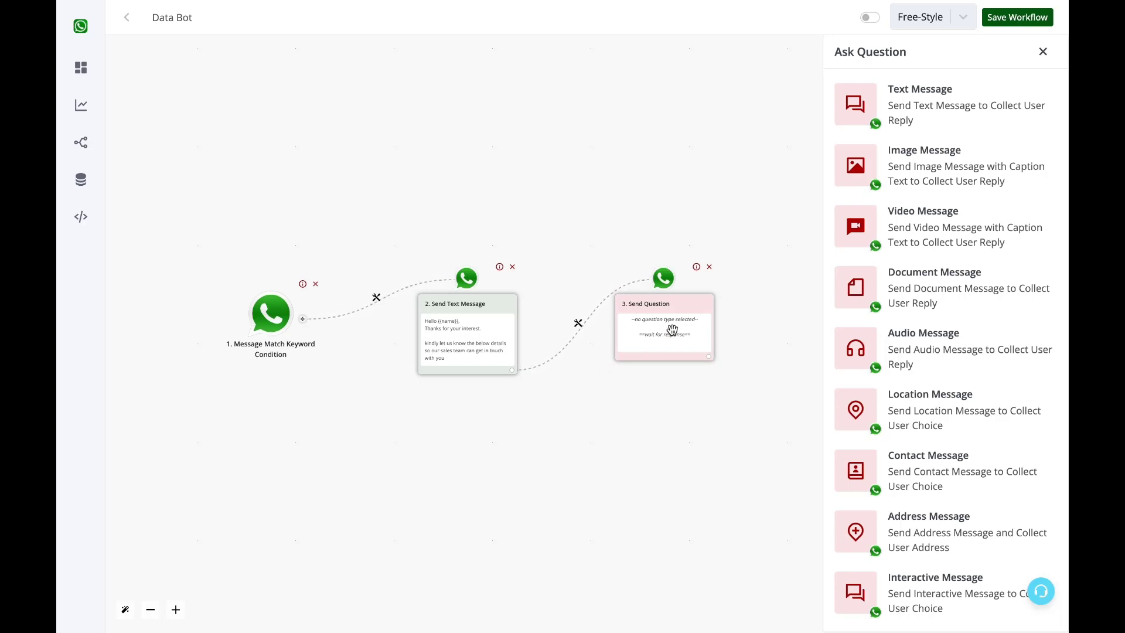
drag(645, 446, 573, 436)
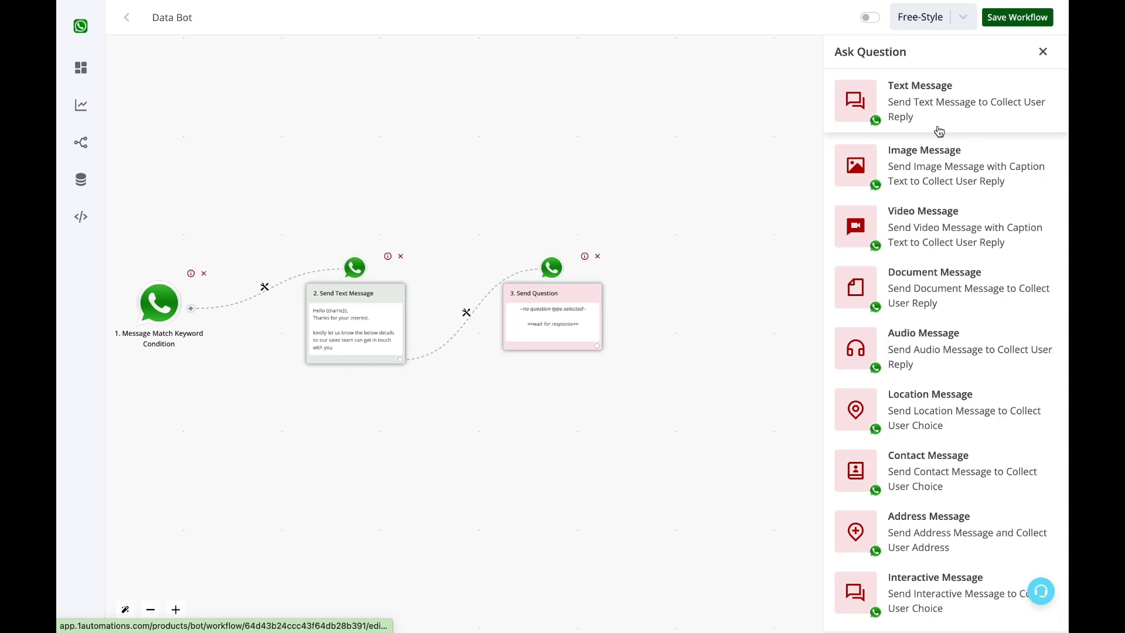
Step: Set a Text Message question 'Let us know your city ?' saving the response to City
click(914, 102)
click(906, 188)
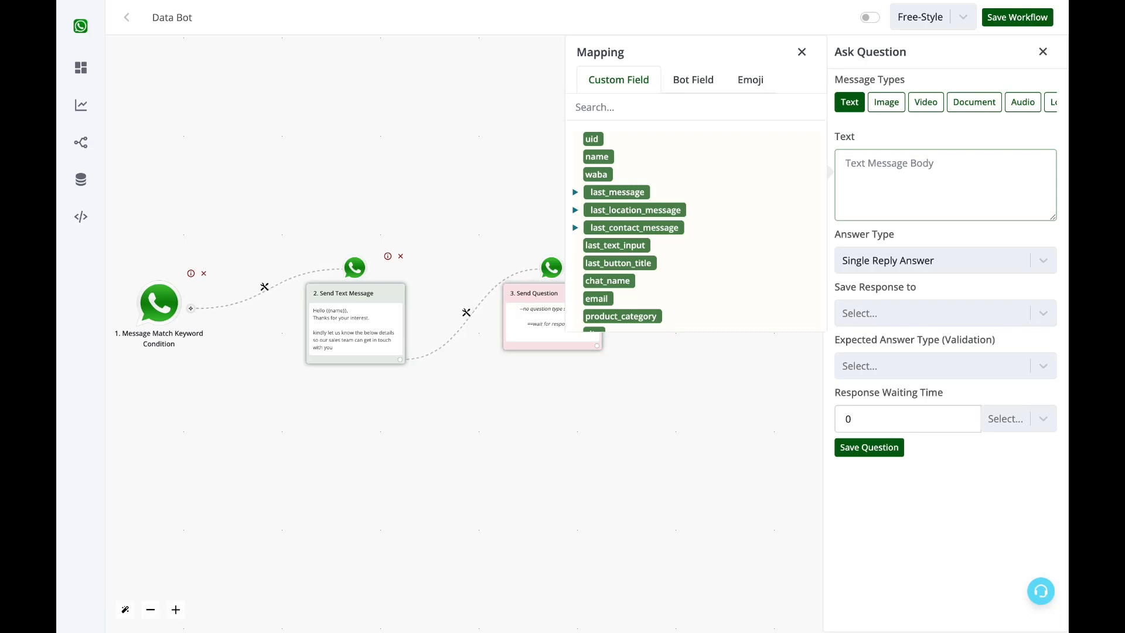
text(Let us know your city ?)
click(848, 290)
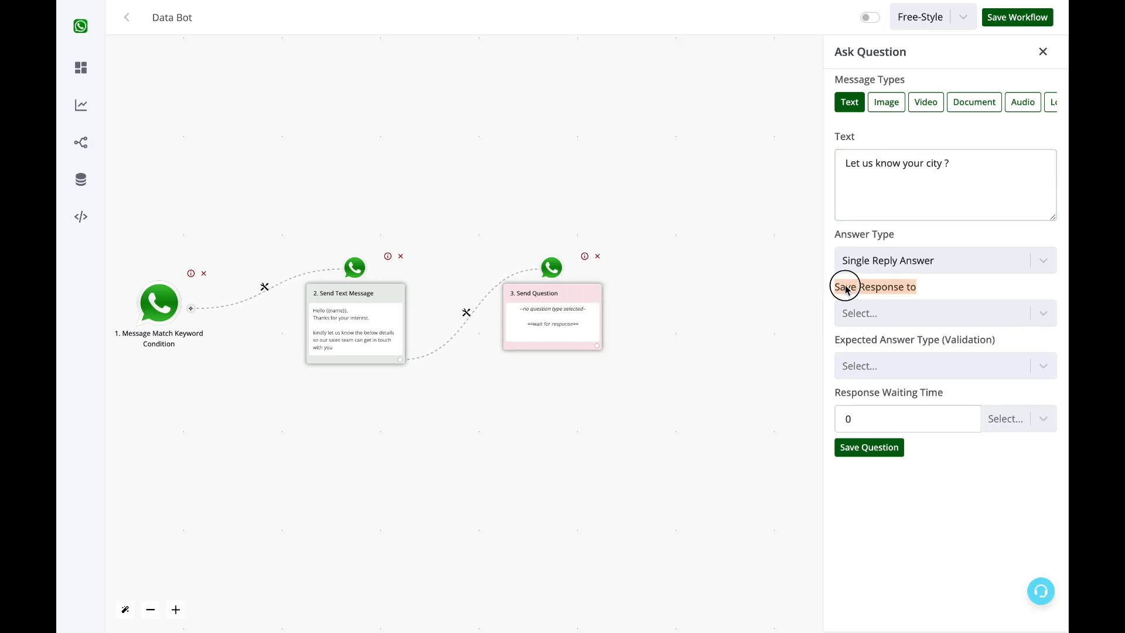
click(926, 311)
click(884, 426)
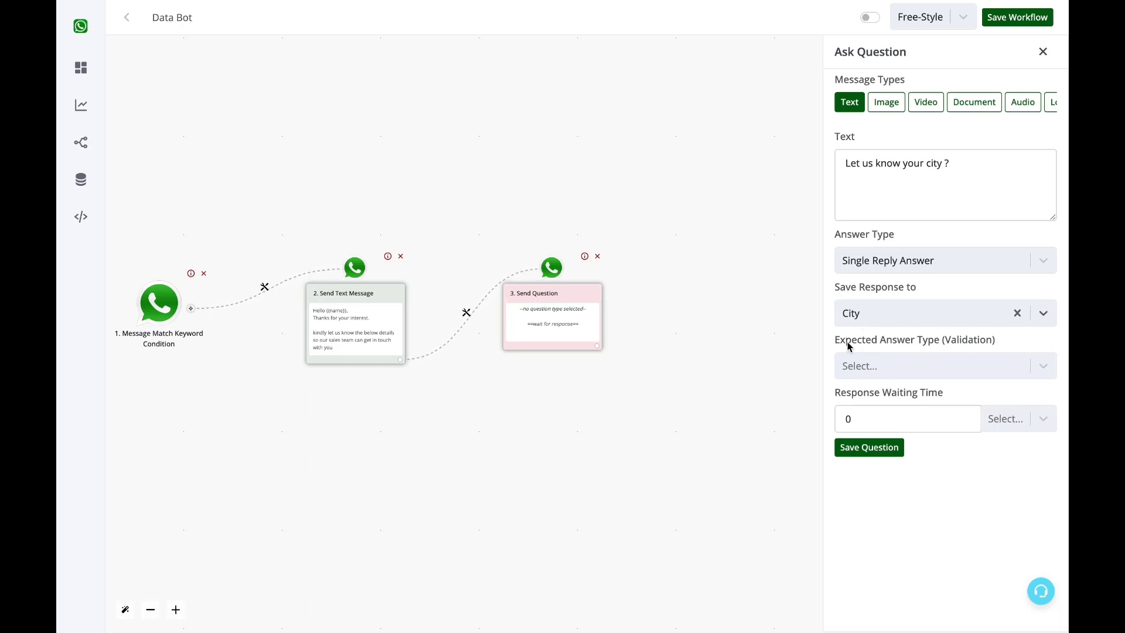
Step: Set Expected Answer Type to Text and write the retry message
drag(845, 342, 932, 346)
click(926, 363)
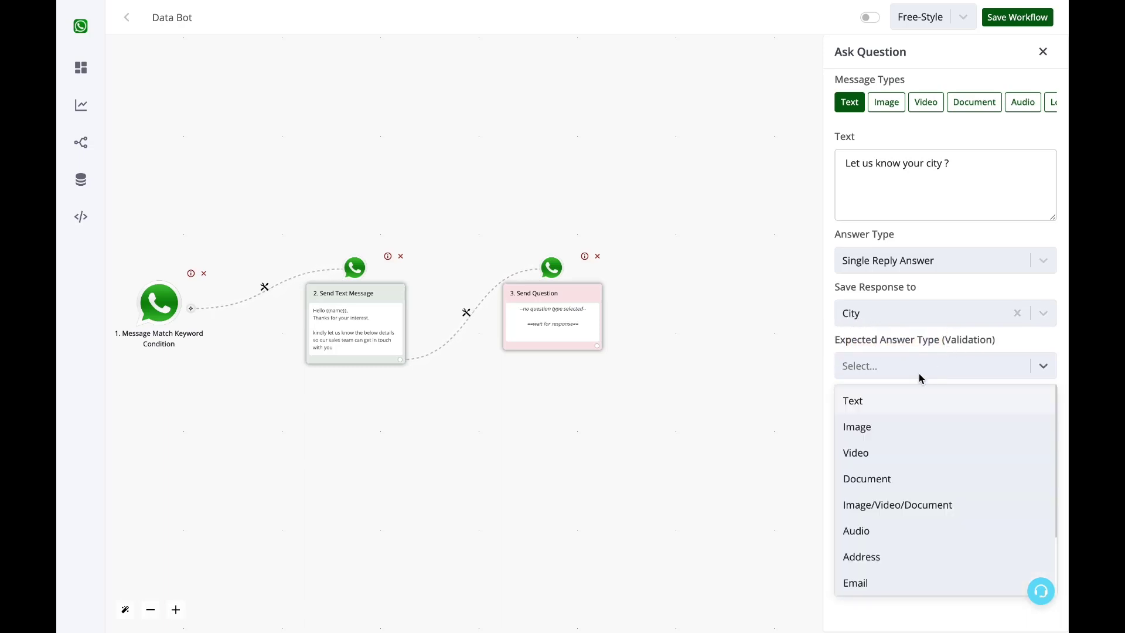
click(884, 397)
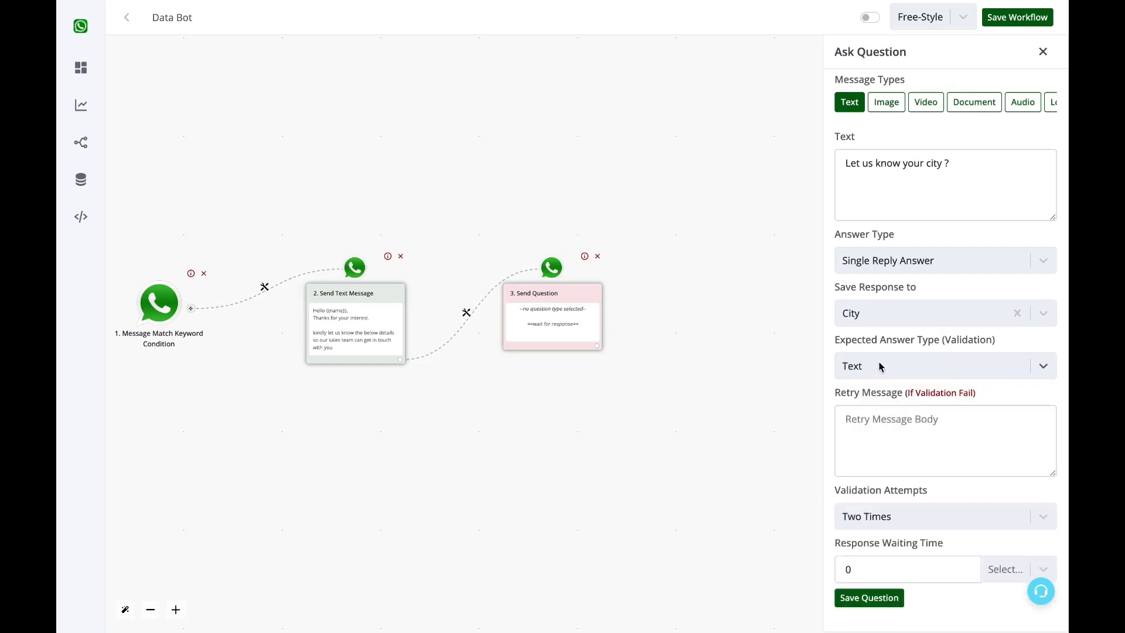
click(869, 433)
click(801, 307)
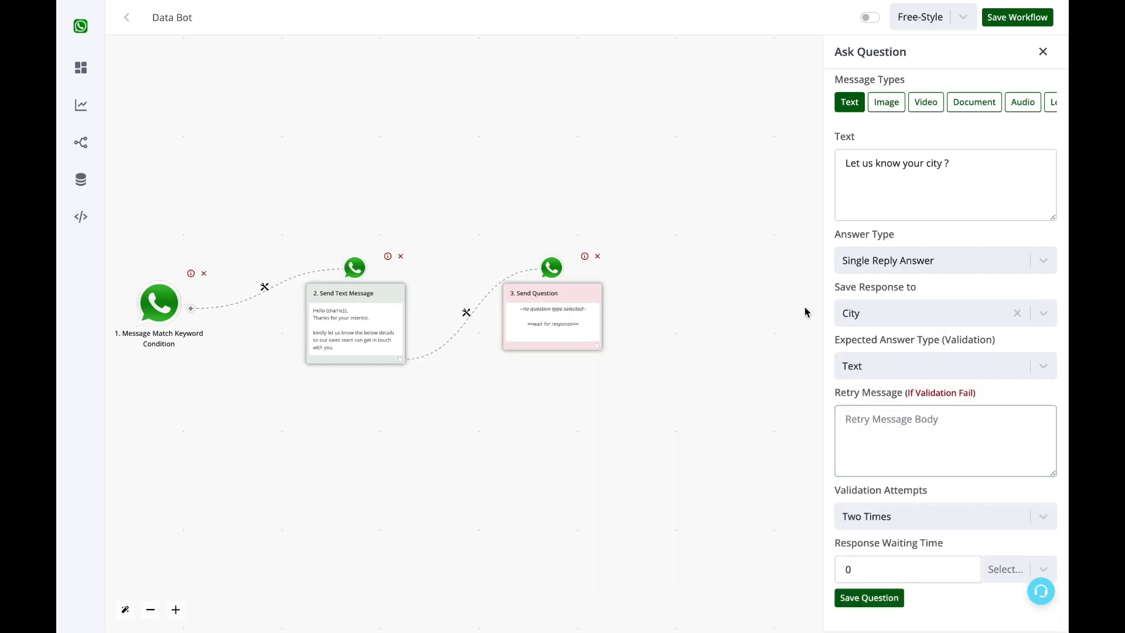
click(860, 438)
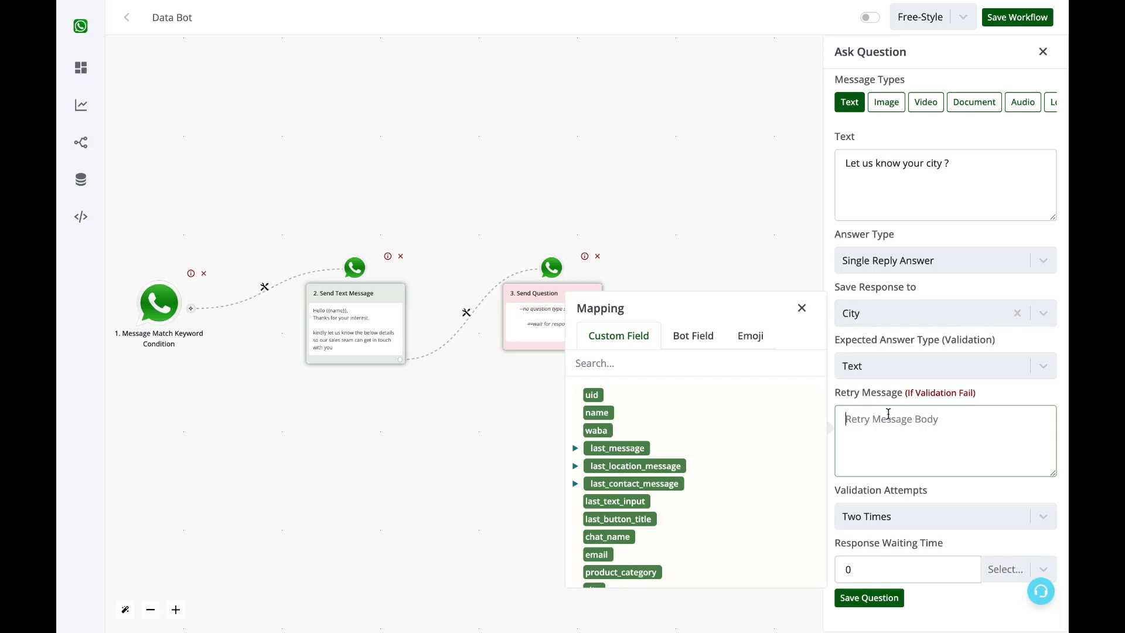
text(K)
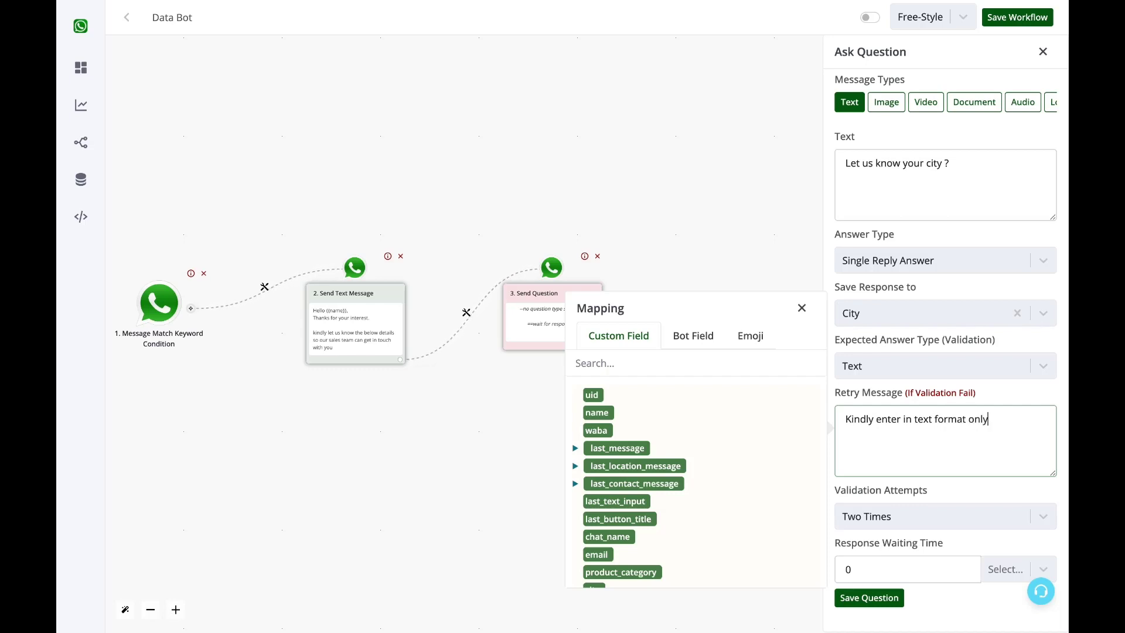
Step: Allow Four Times validation attempts with a 12 Hour(s) wait, and save the question
click(895, 516)
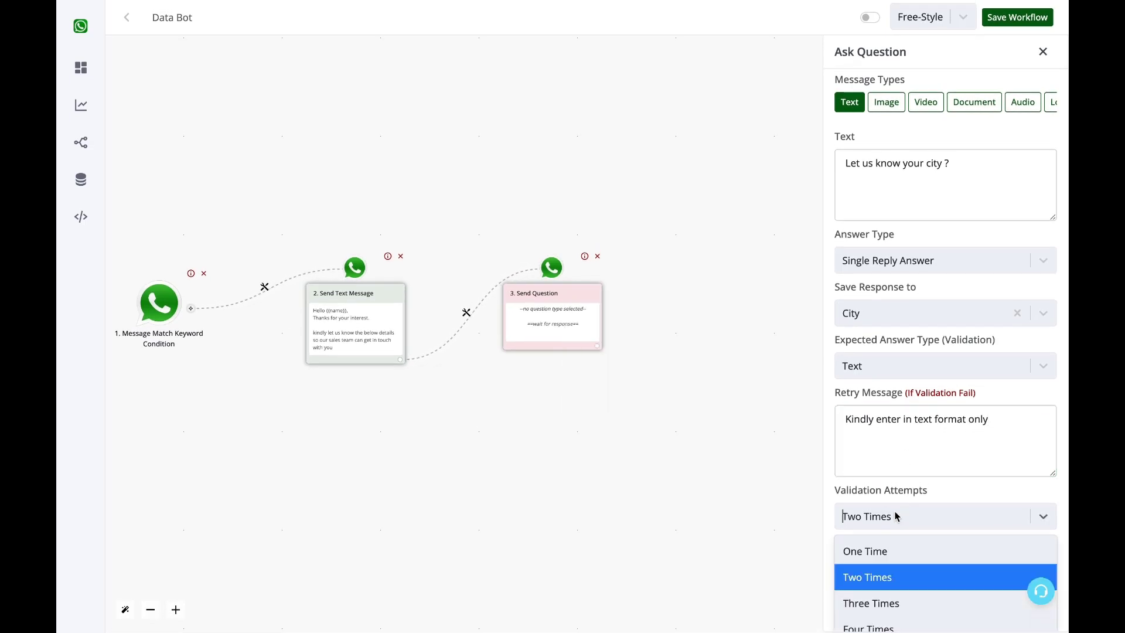
click(893, 627)
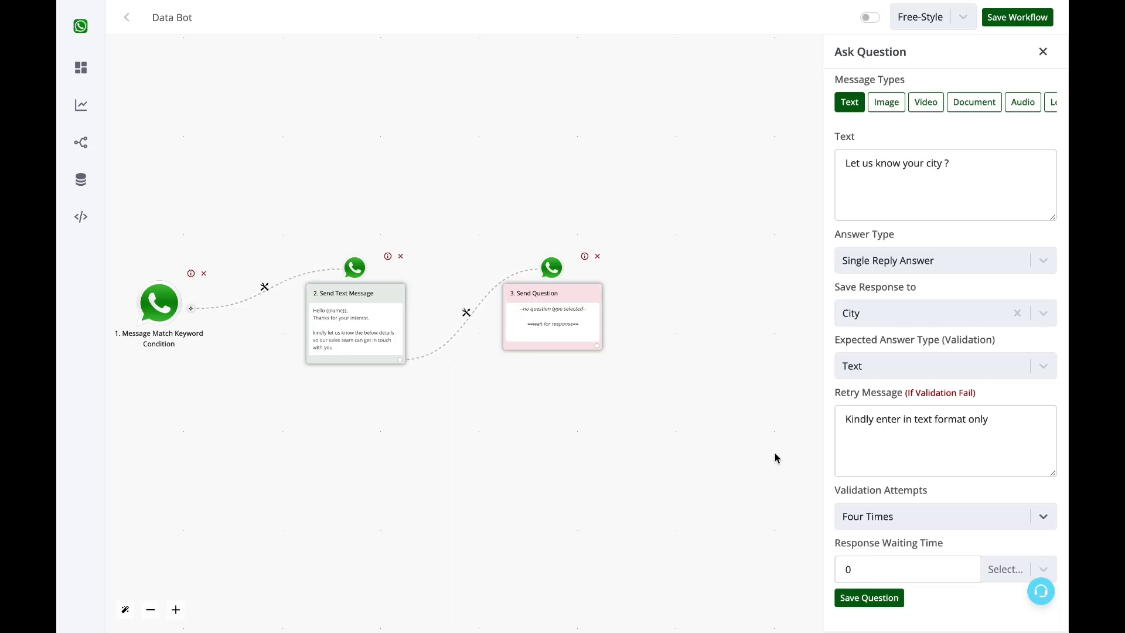
click(1005, 568)
click(1009, 535)
click(942, 564)
double_click(942, 564)
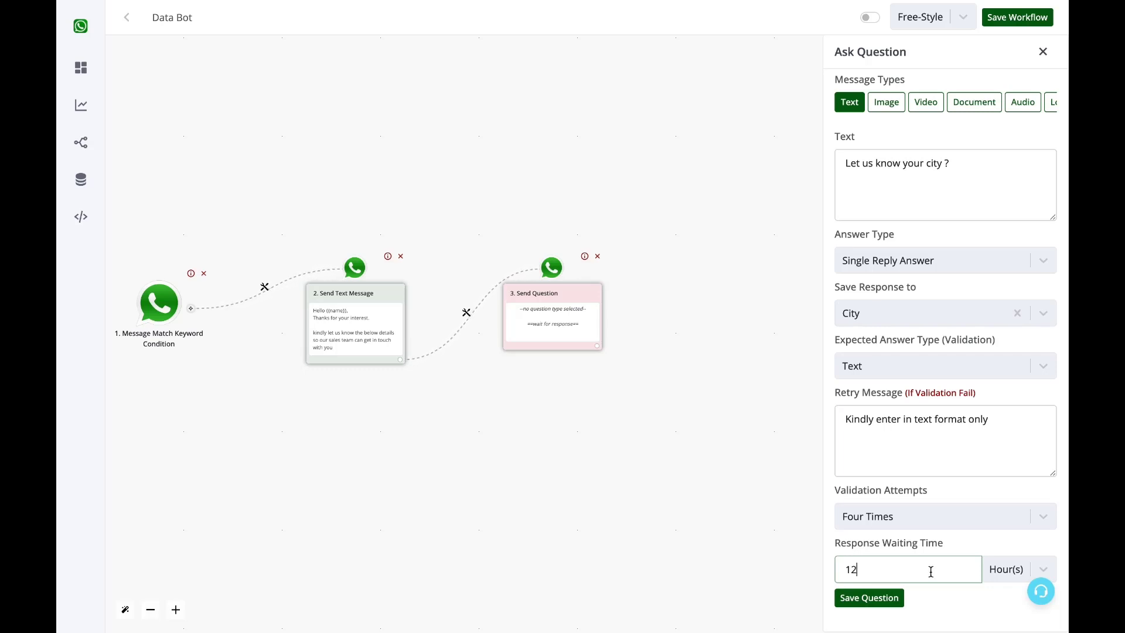
click(885, 605)
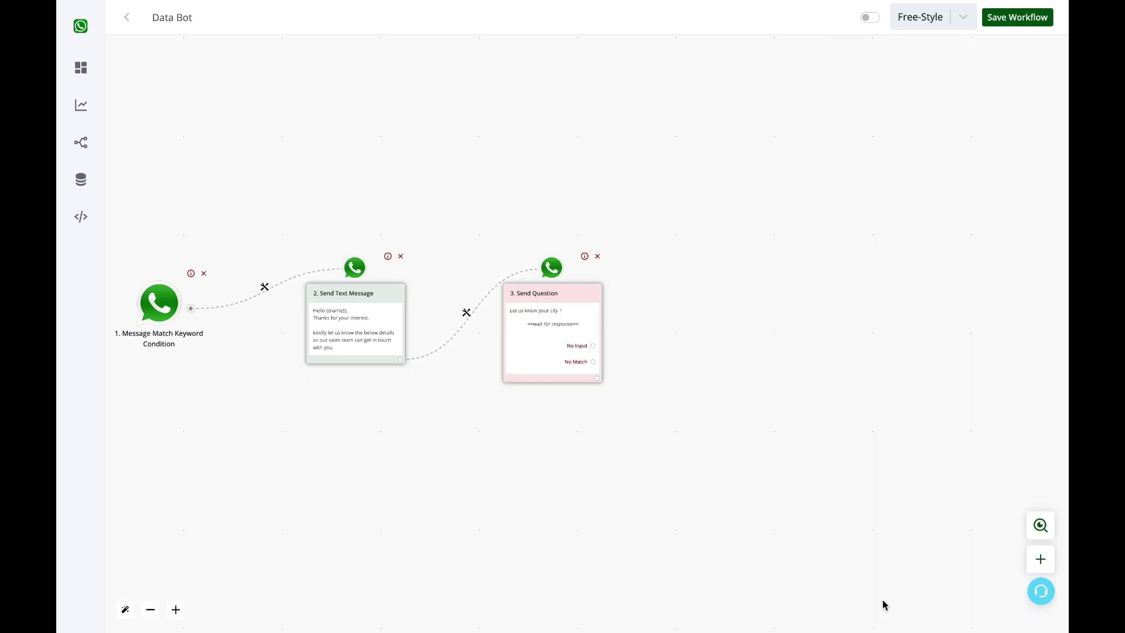
Step: Add an Ask Question step after the city question, using Interactive Message
click(598, 379)
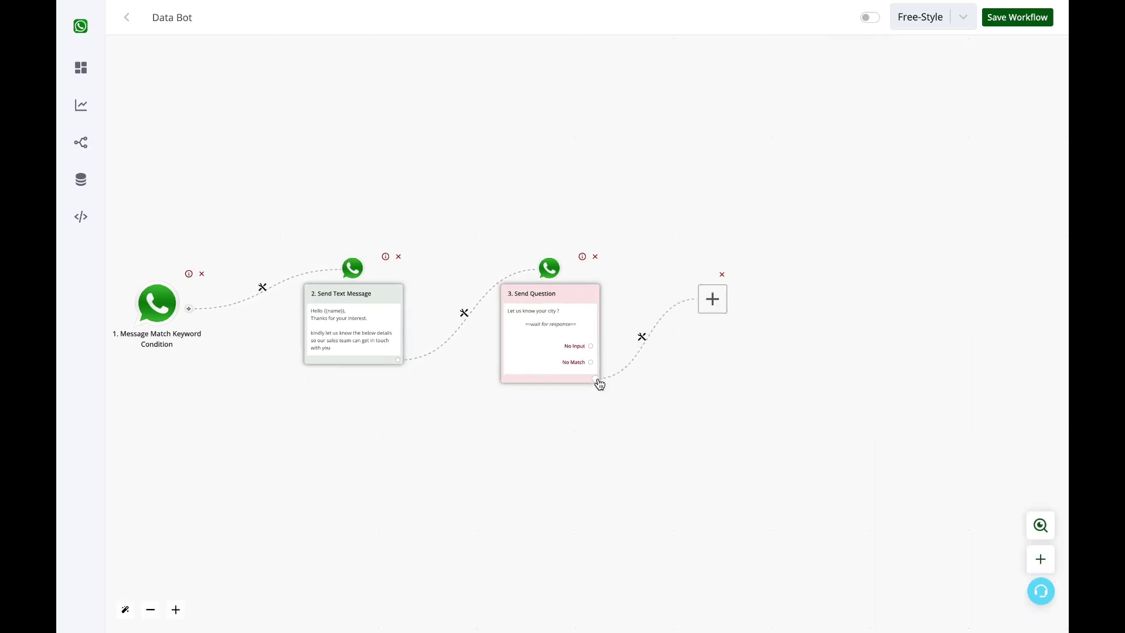
click(553, 323)
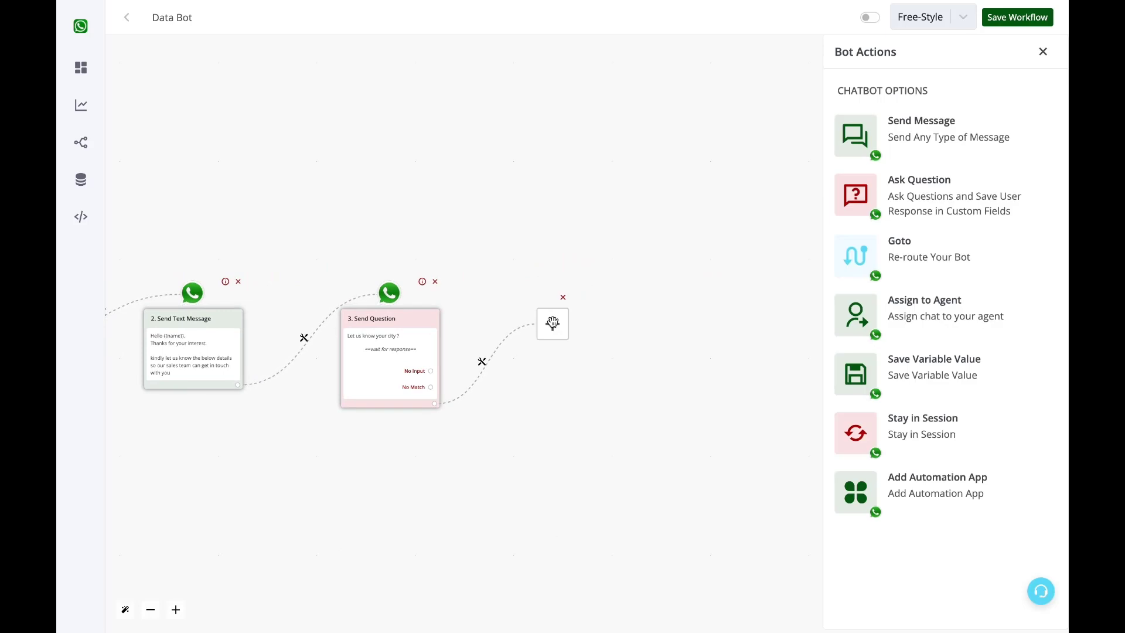
click(944, 190)
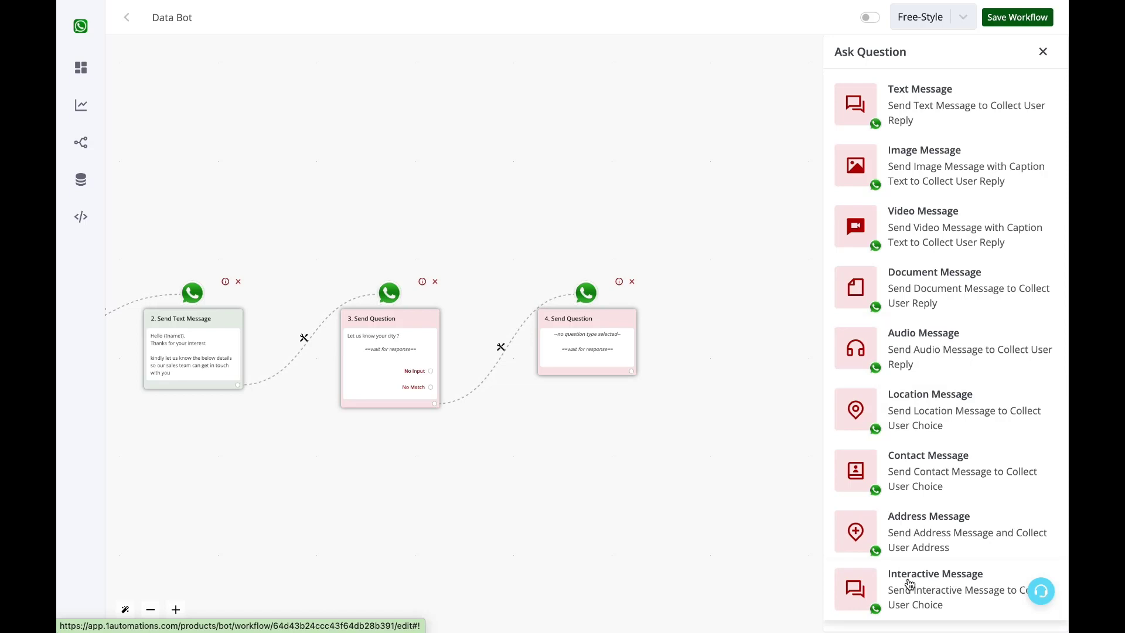
click(936, 594)
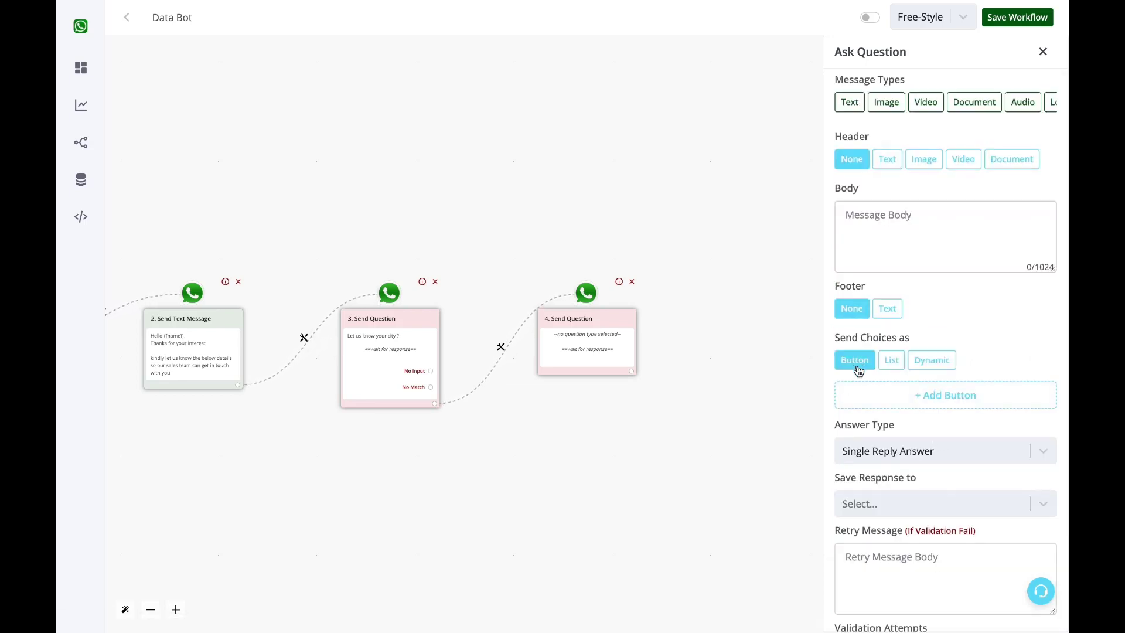
Step: Write the message 'Are your a Retailer or Wholesaler ?' and add two answer buttons
click(904, 238)
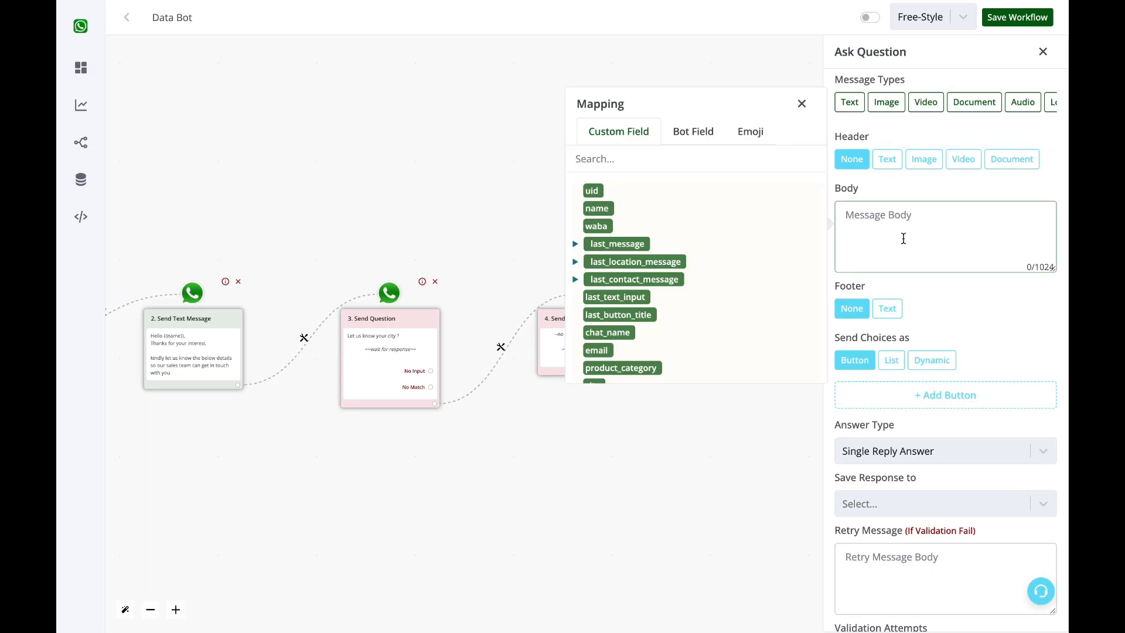
text(A)
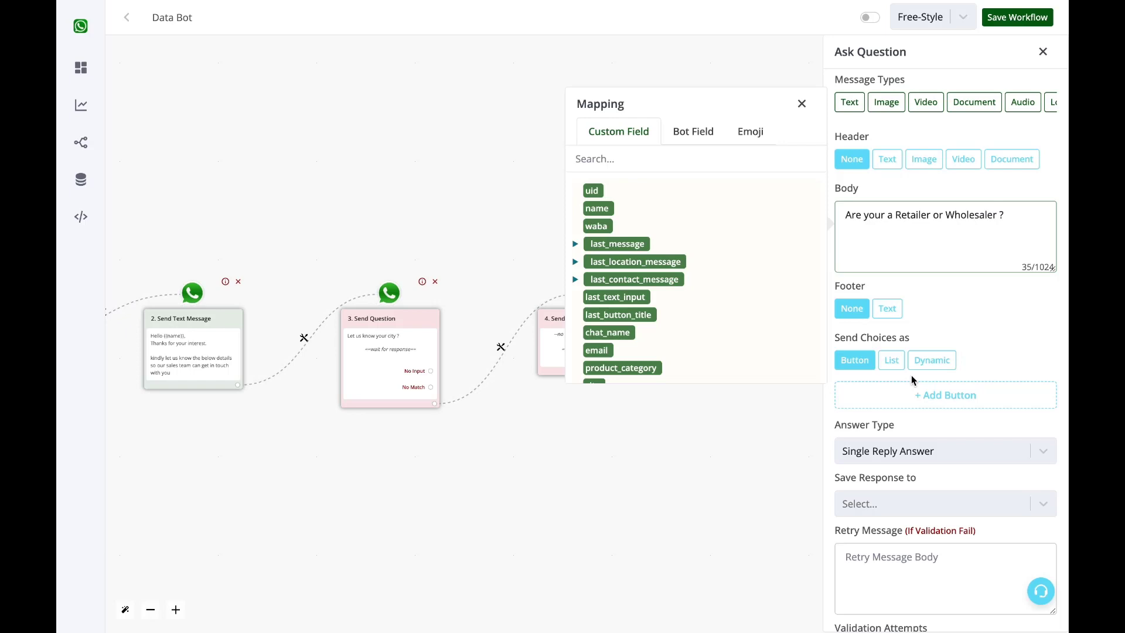
click(914, 394)
click(930, 424)
Step: Label the two answer buttons Retailer and Wholesaler
click(927, 402)
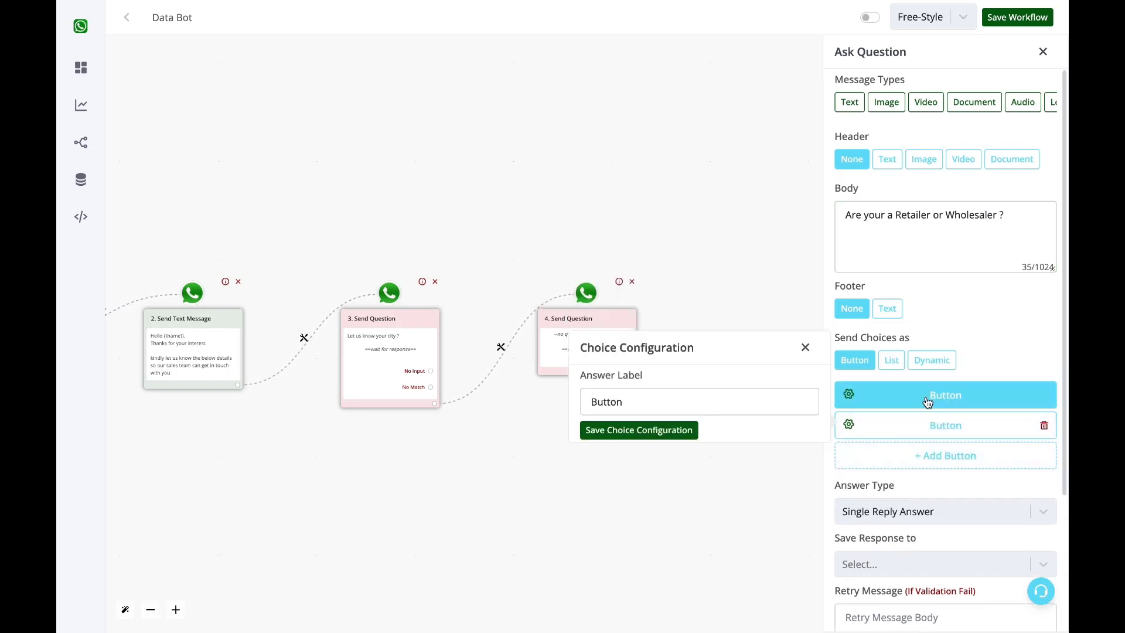
double_click(718, 403)
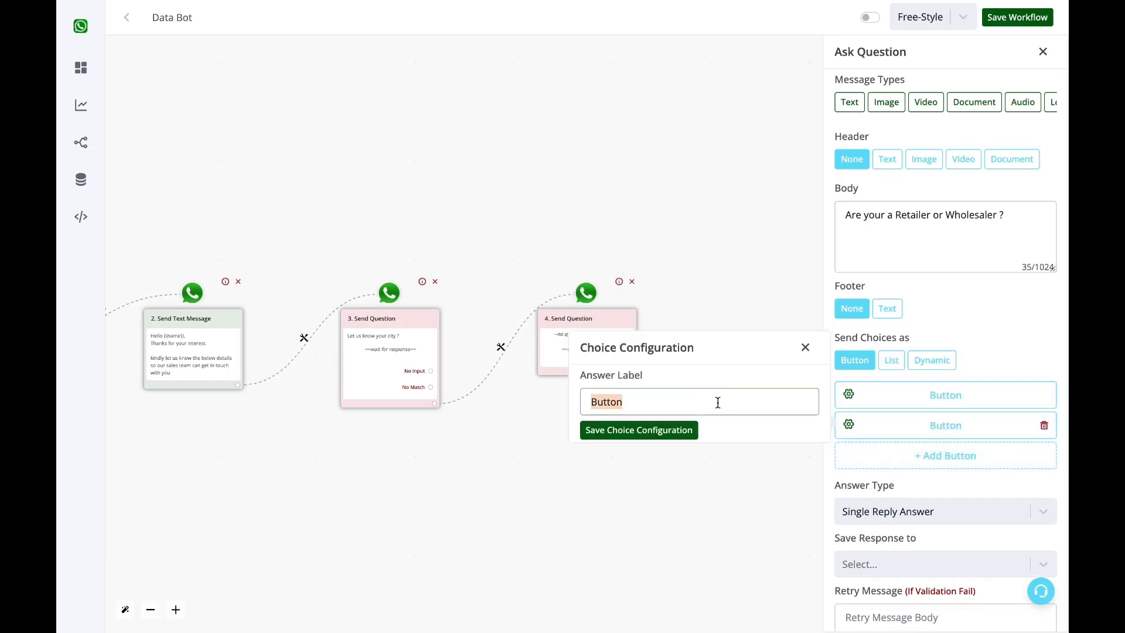
text(Retailer)
click(663, 430)
click(878, 425)
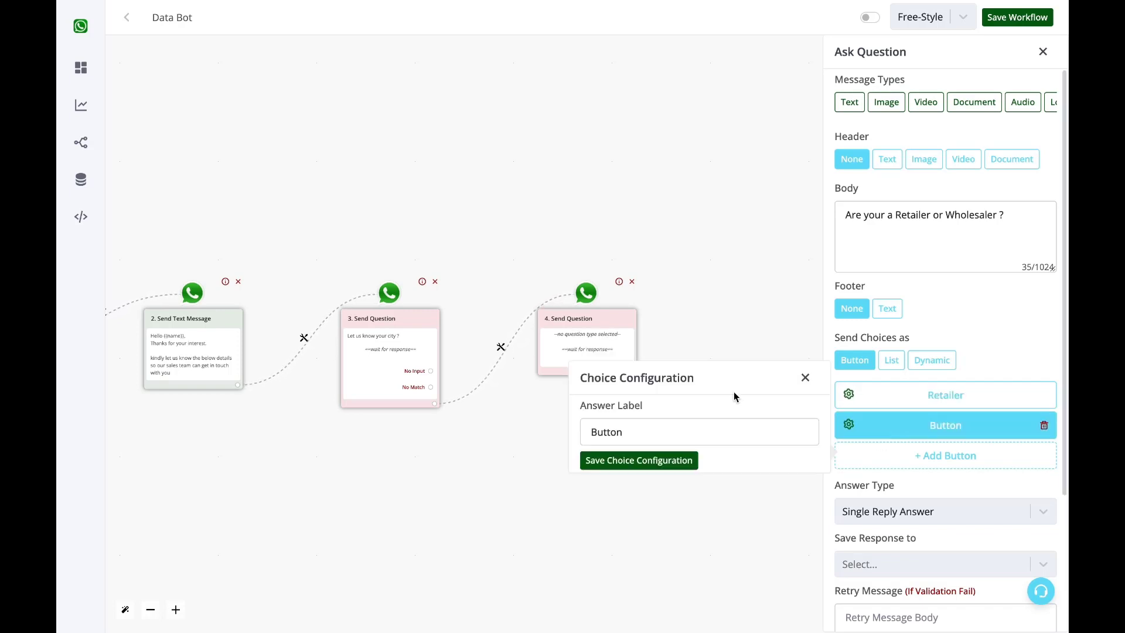
double_click(726, 432)
text(Whol)
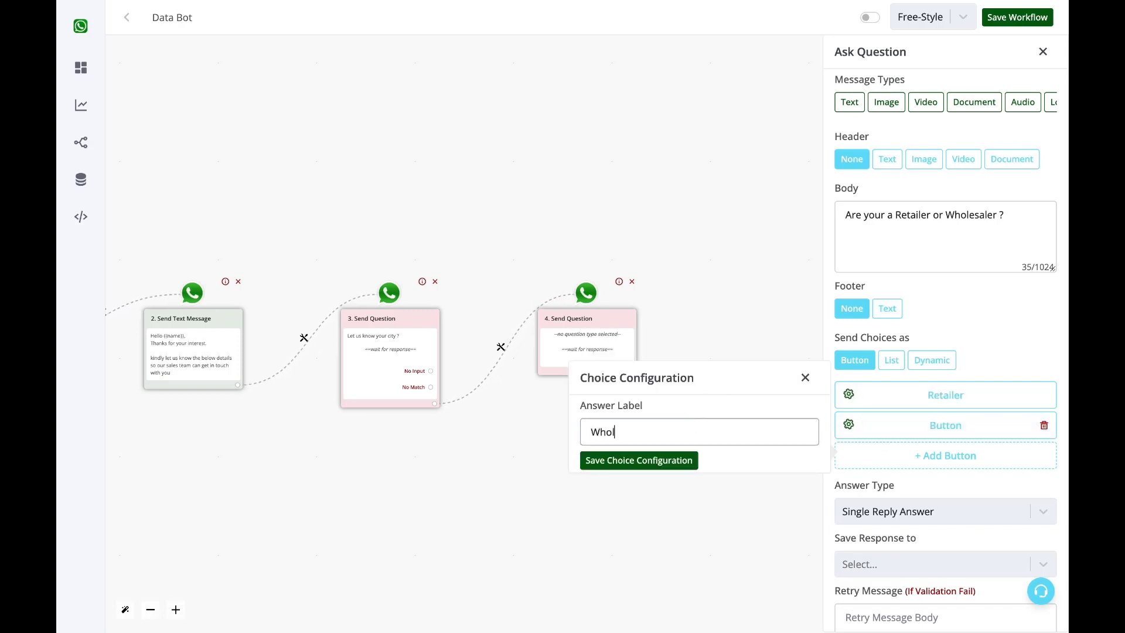
text(esaler)
click(635, 460)
Step: Store the Retailer/Wholesaler reply in the category field and save the question
scroll(957, 502, down, 3)
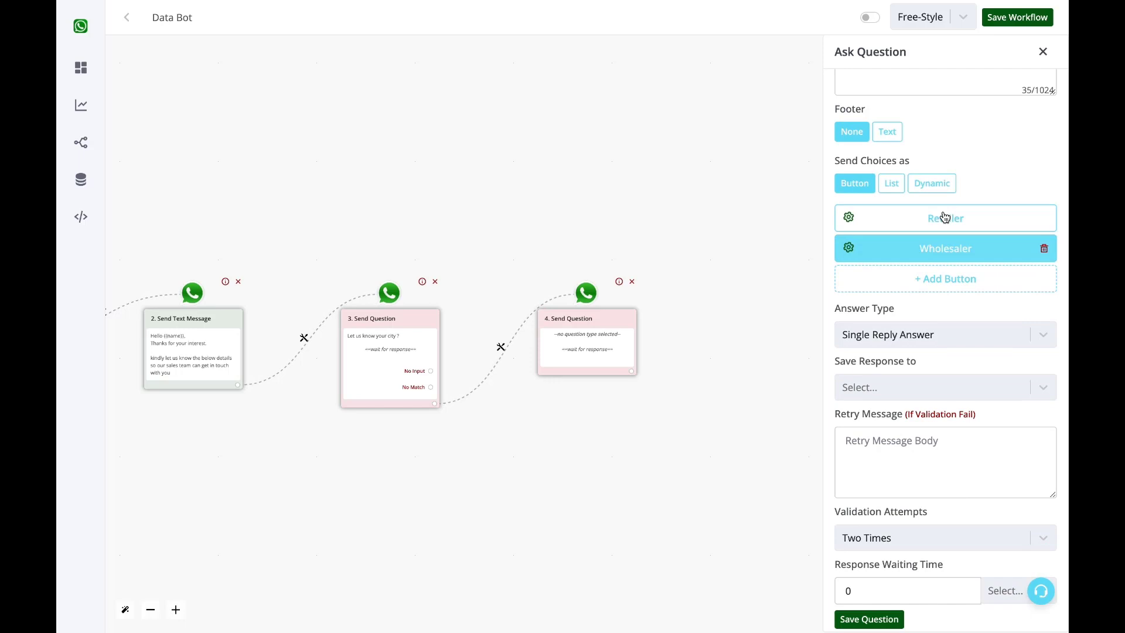
click(911, 386)
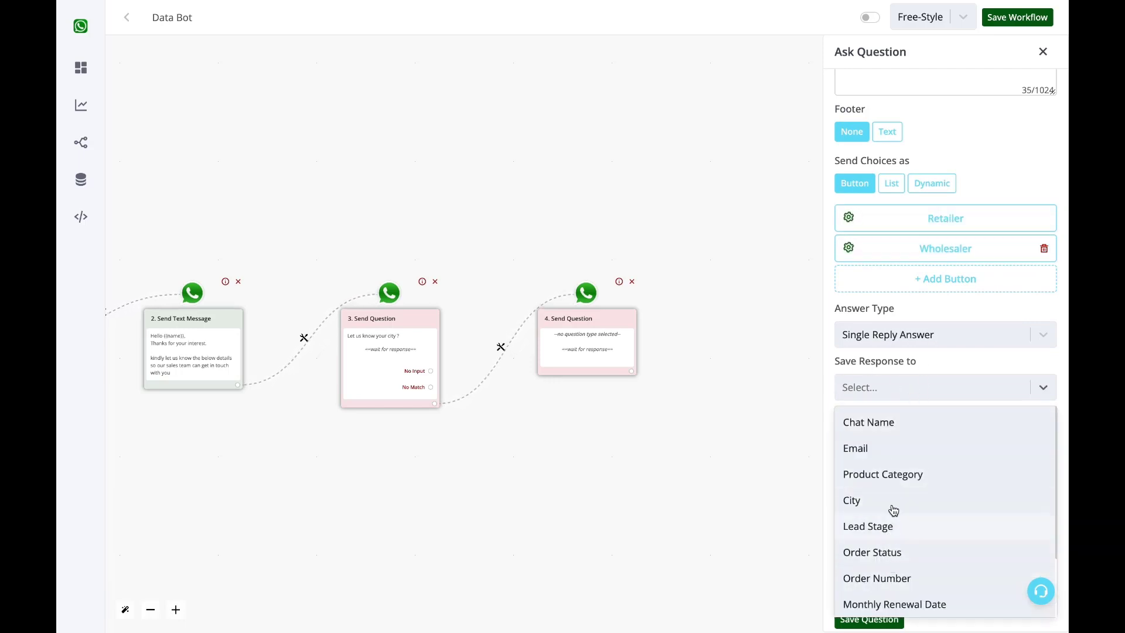
scroll(888, 497, down, 1)
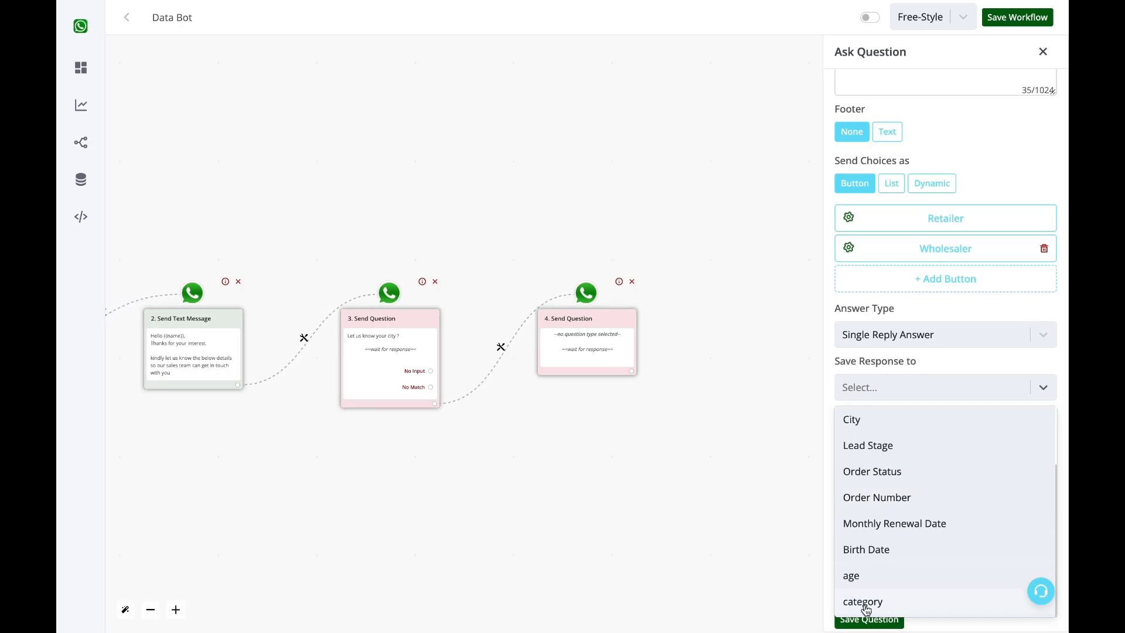
click(863, 606)
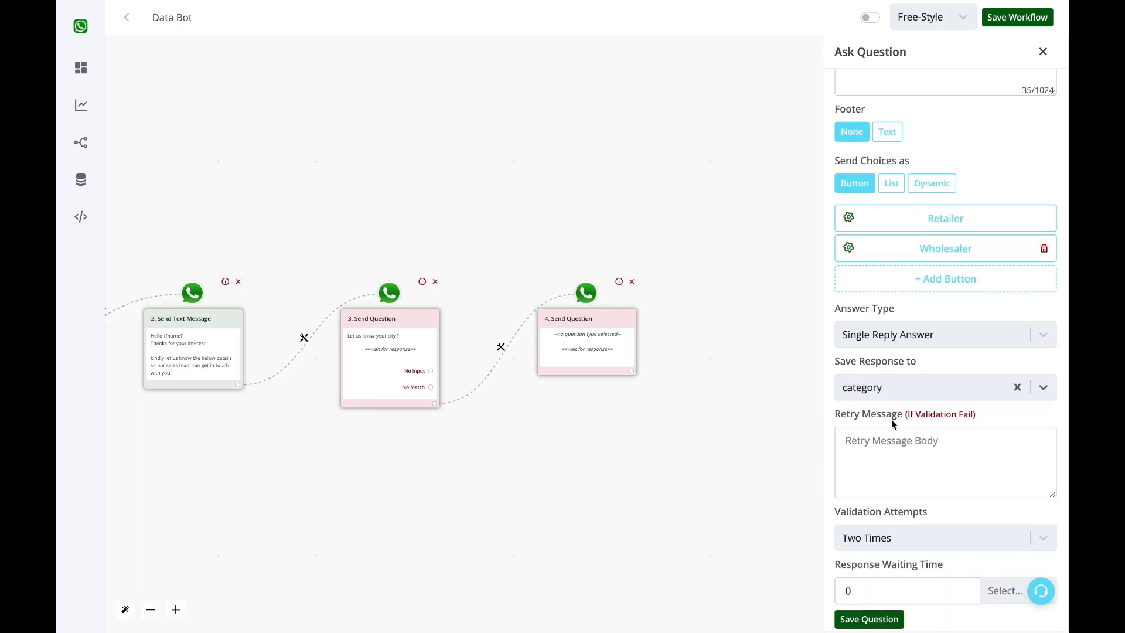
click(901, 444)
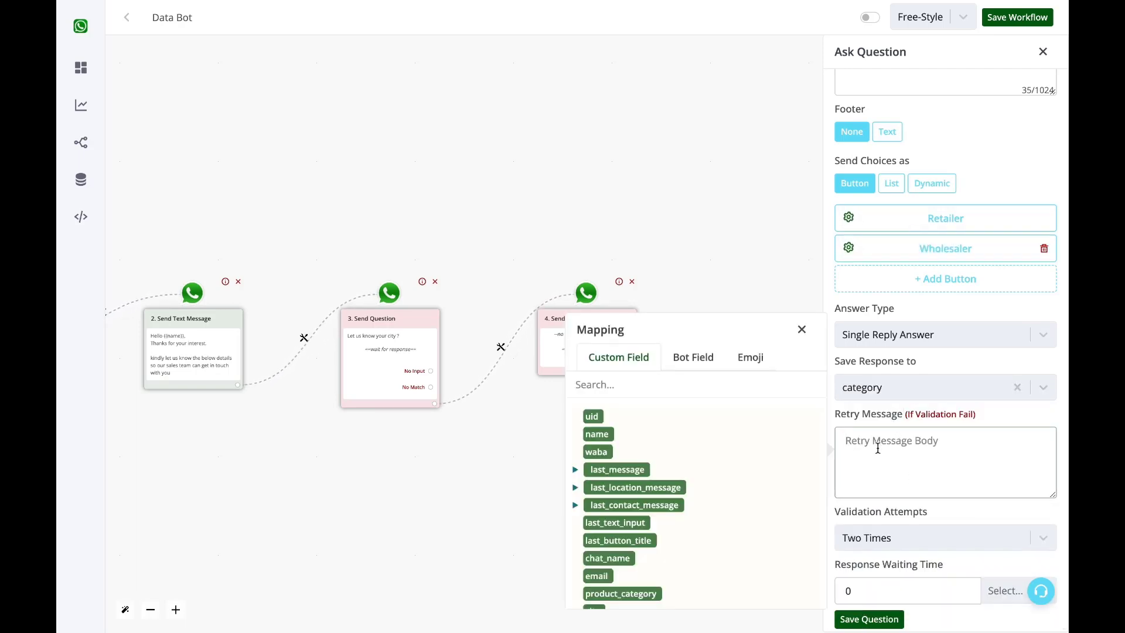
click(807, 334)
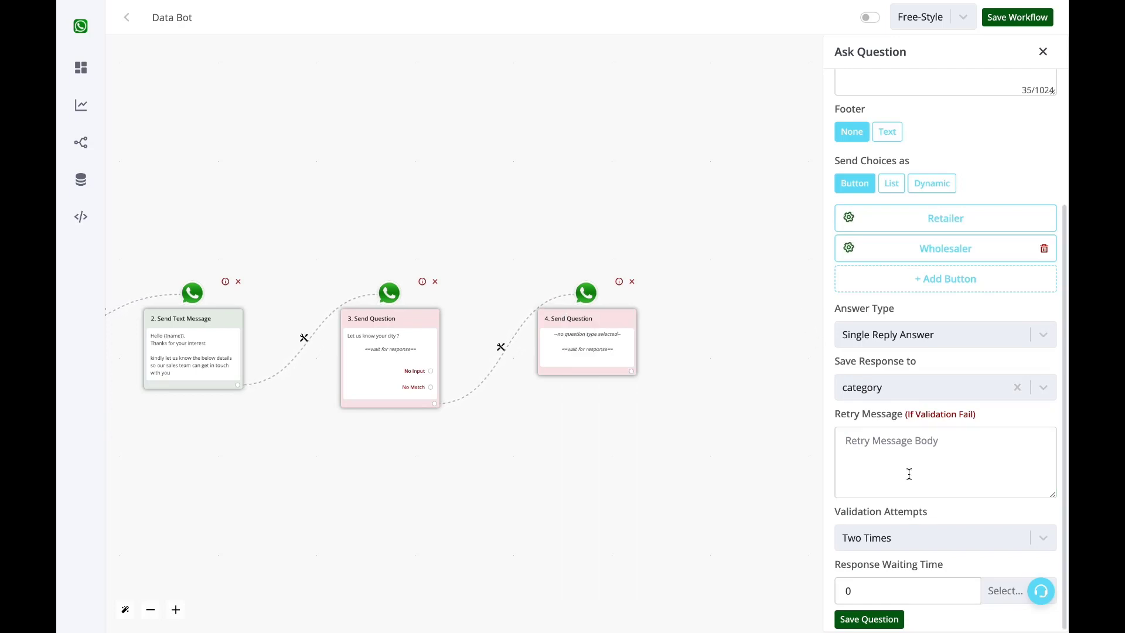
click(919, 592)
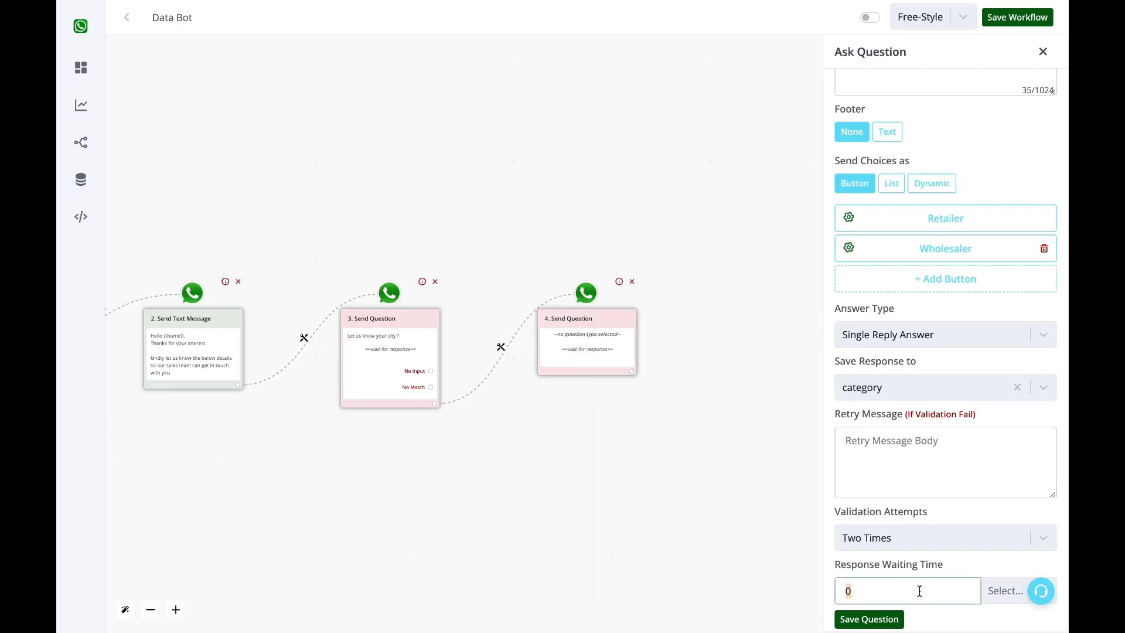
click(890, 621)
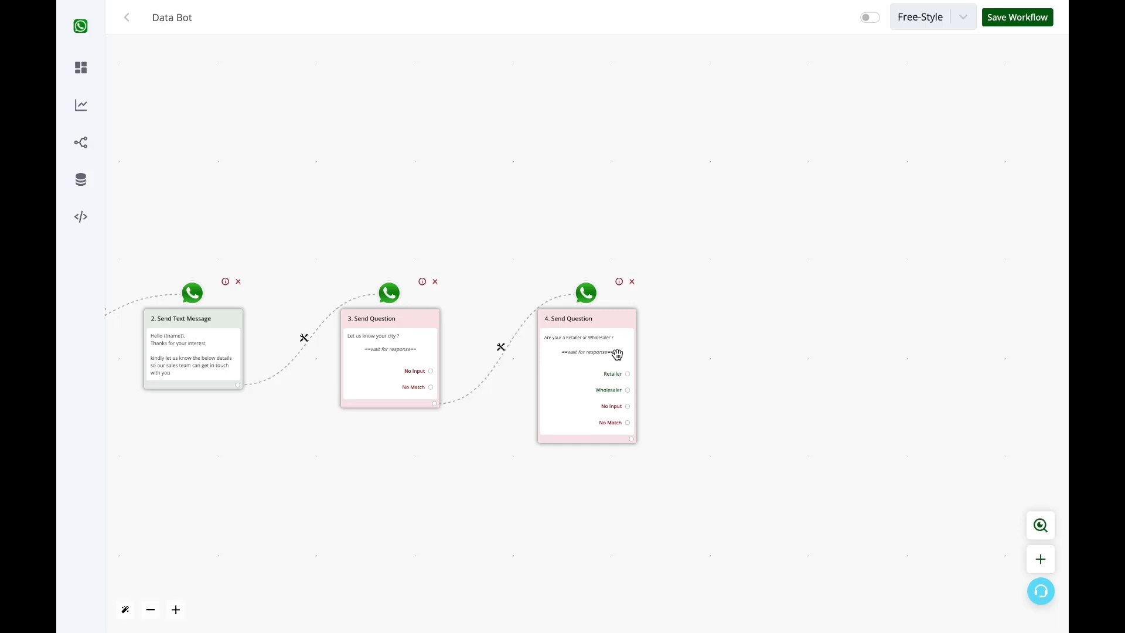
Step: Reposition the question step, then remove the two misplaced empty steps
drag(615, 354, 613, 304)
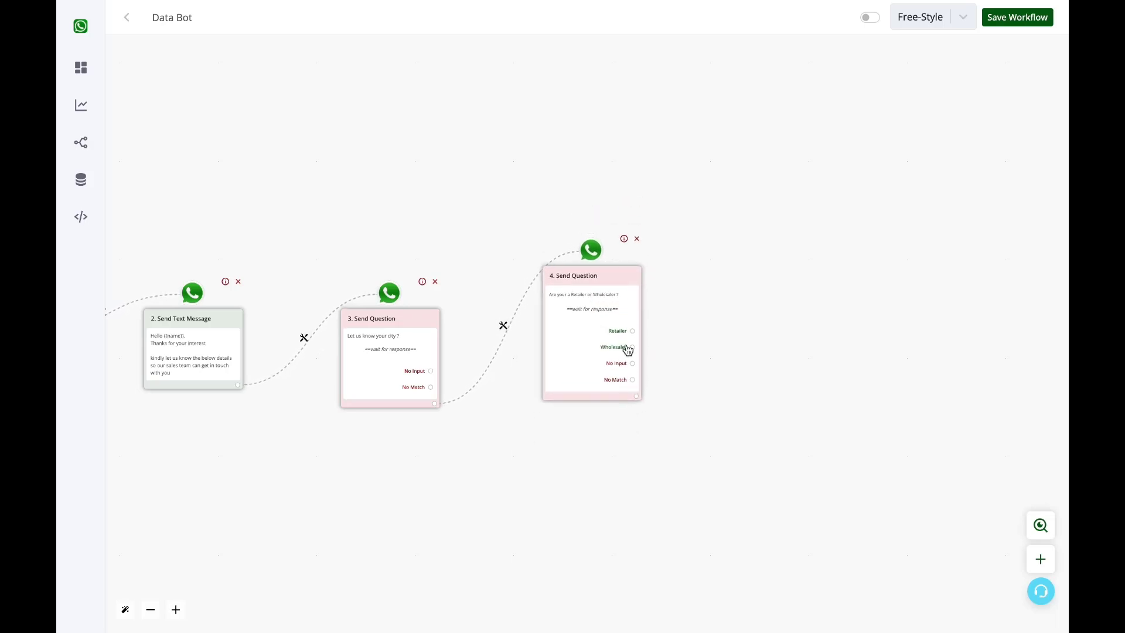
scroll(630, 369, up, 4)
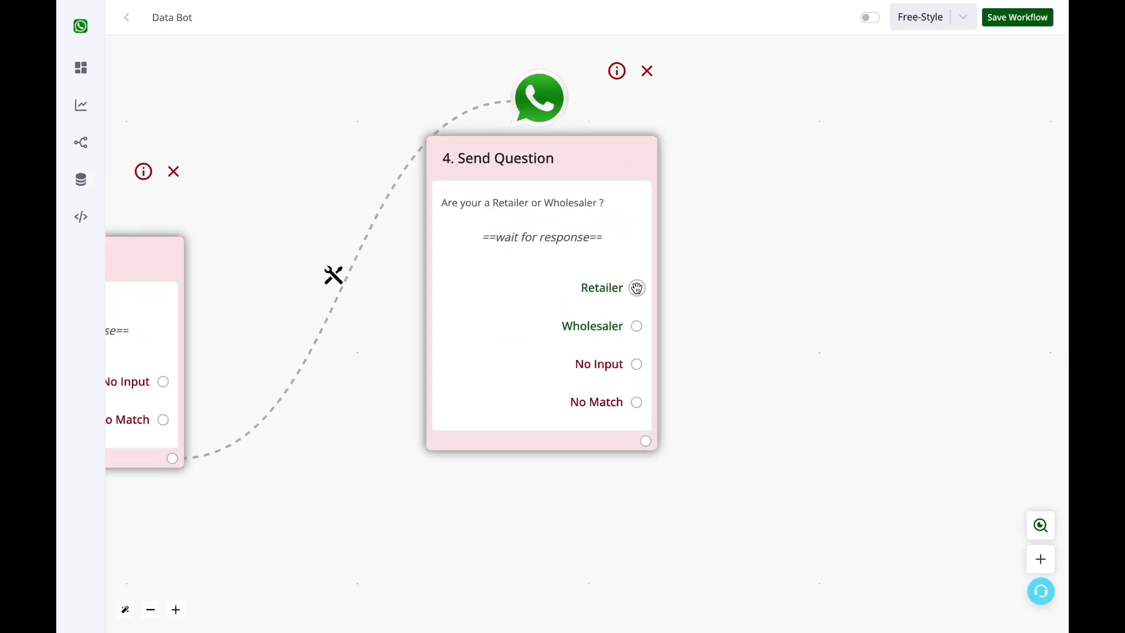
click(636, 288)
scroll(635, 291, down, 4)
click(555, 321)
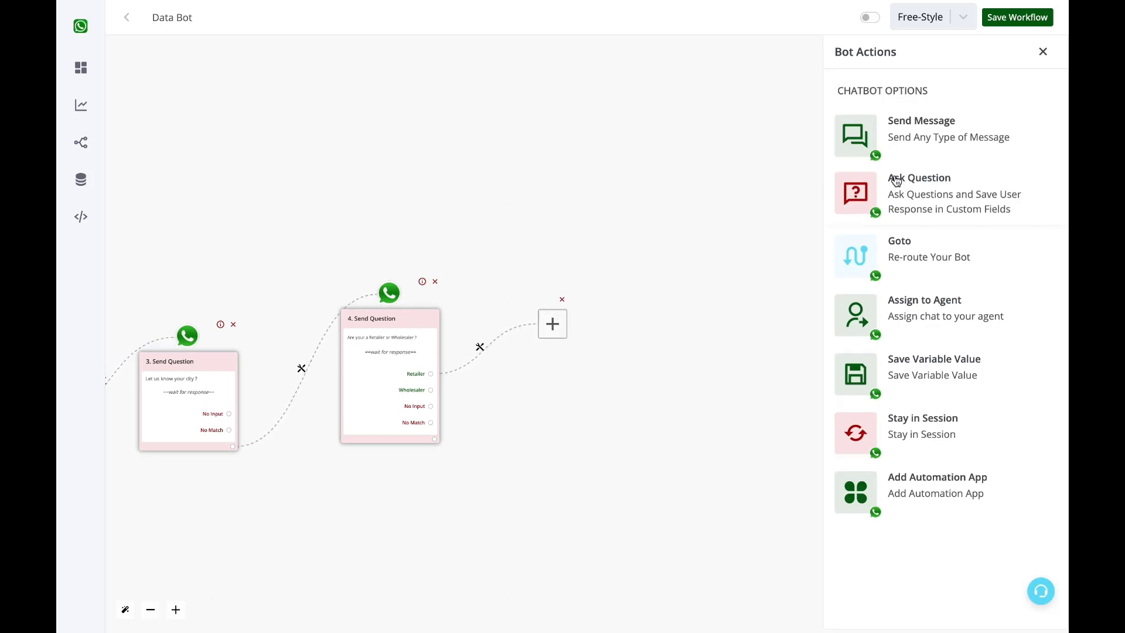
click(562, 299)
scroll(409, 415, up, 5)
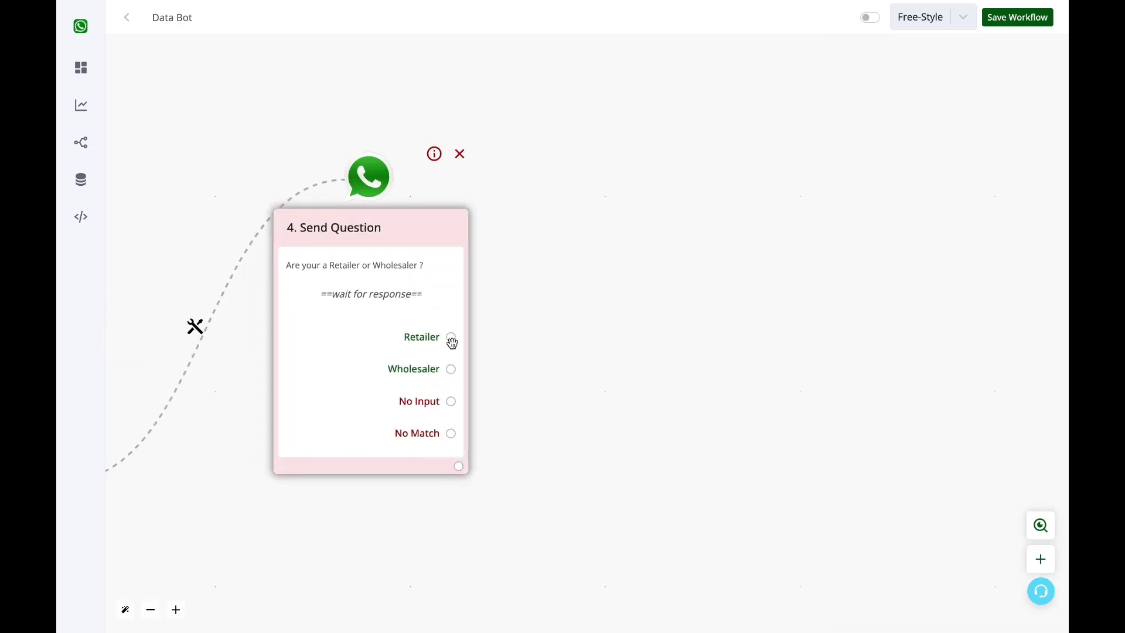
click(460, 468)
scroll(459, 467, down, 5)
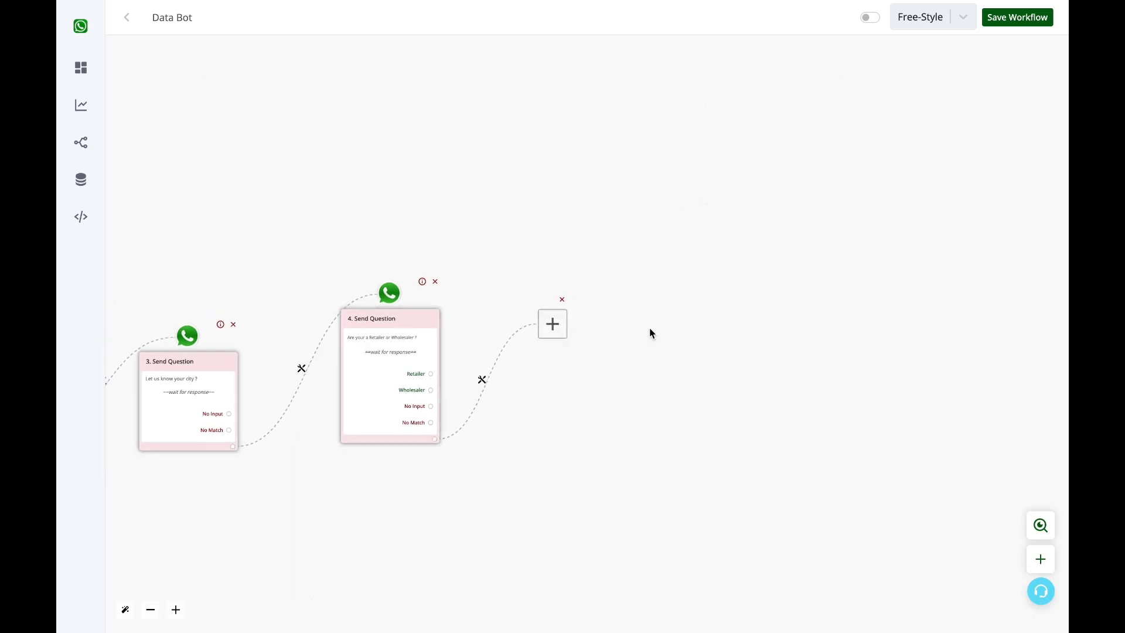
drag(562, 328, 645, 347)
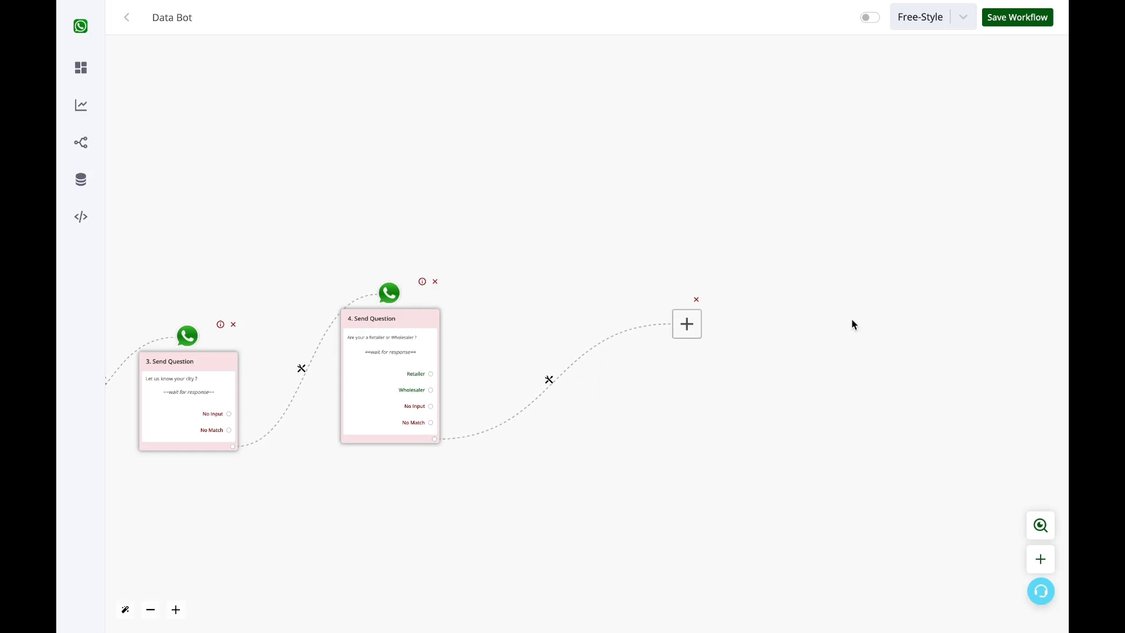
click(696, 300)
Step: Connect the Retailer and Wholesaler answers each to a new empty step
scroll(412, 413, up, 3)
scroll(412, 413, up, 2)
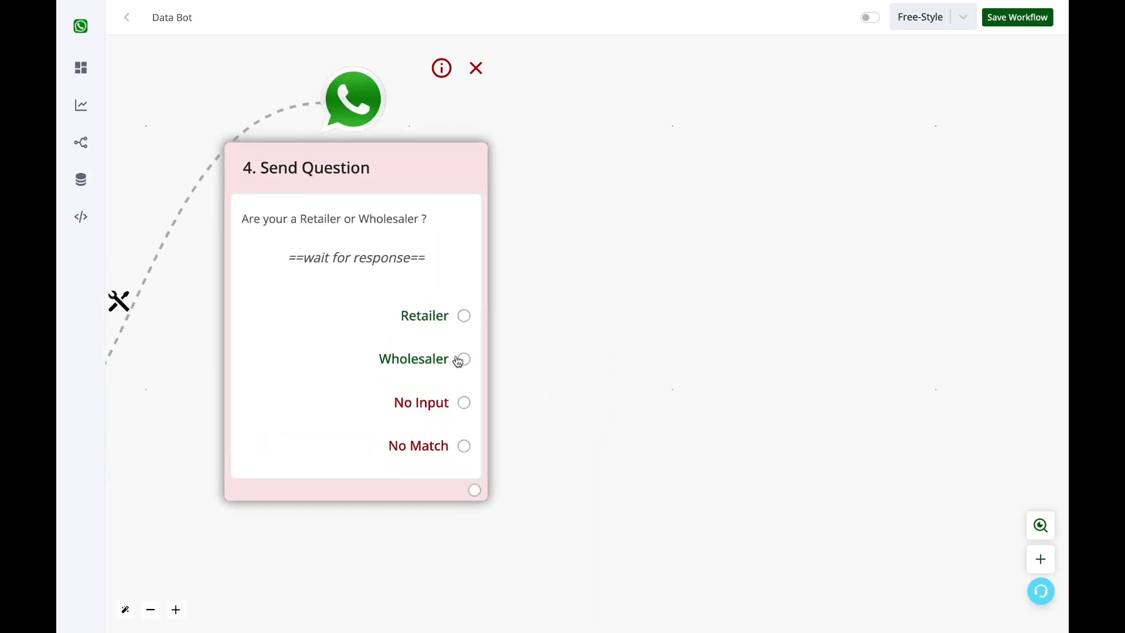
click(464, 316)
scroll(462, 310, down, 4)
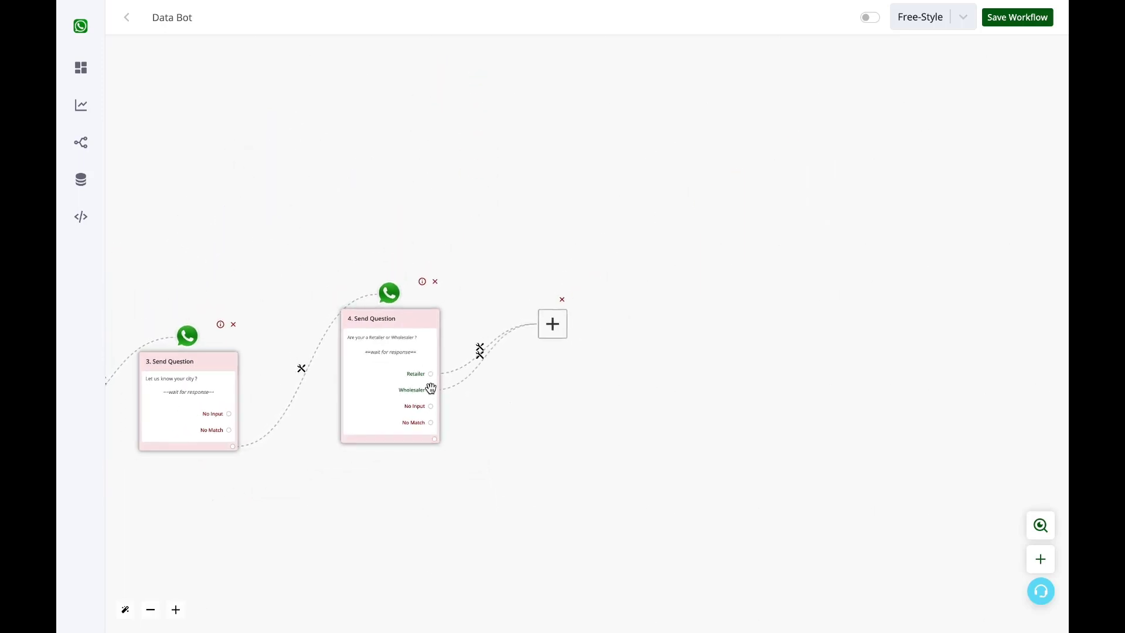
drag(431, 389, 547, 336)
click(552, 322)
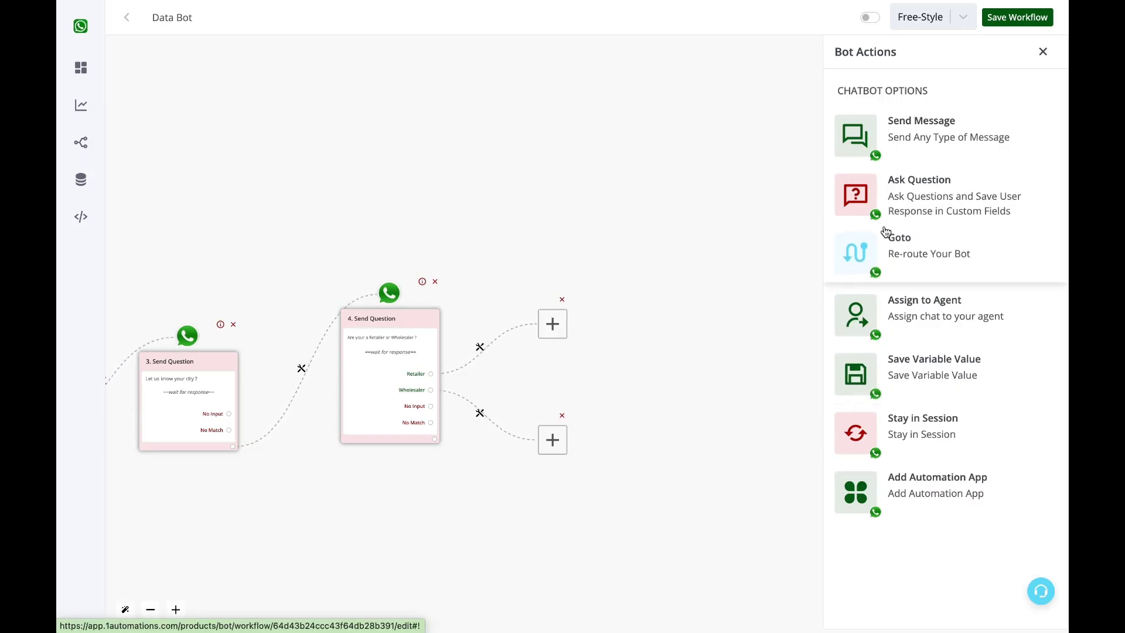
Step: Make the Retailer step a list question asking 'Kindly select product category you are interested in'
click(941, 191)
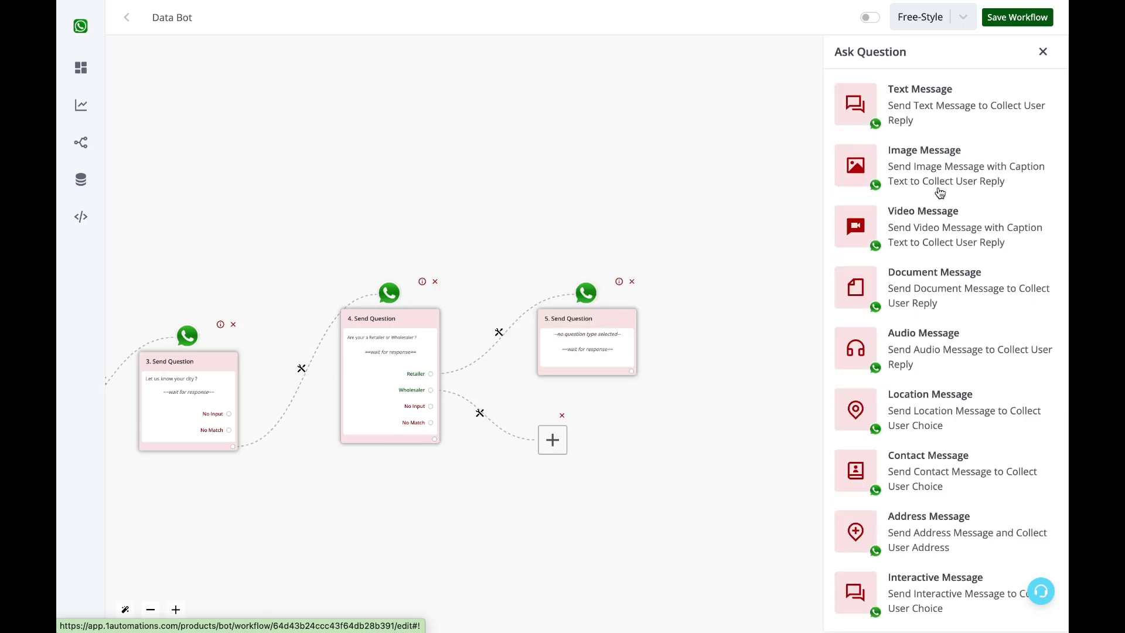
scroll(962, 473, down, 1)
scroll(937, 527, up, 1)
click(921, 592)
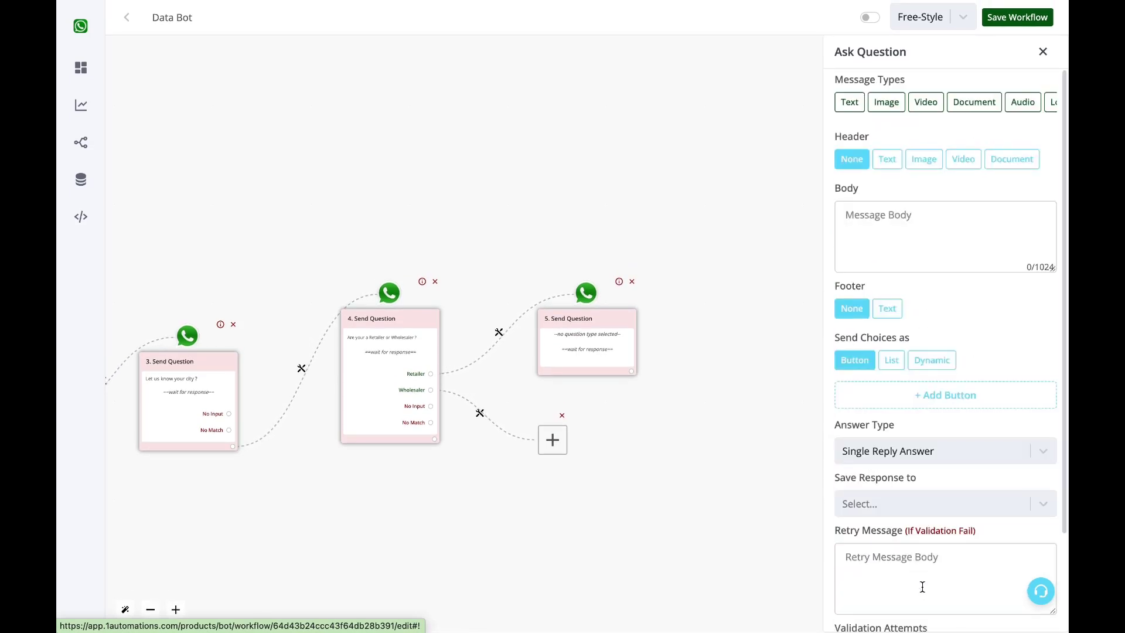
click(898, 367)
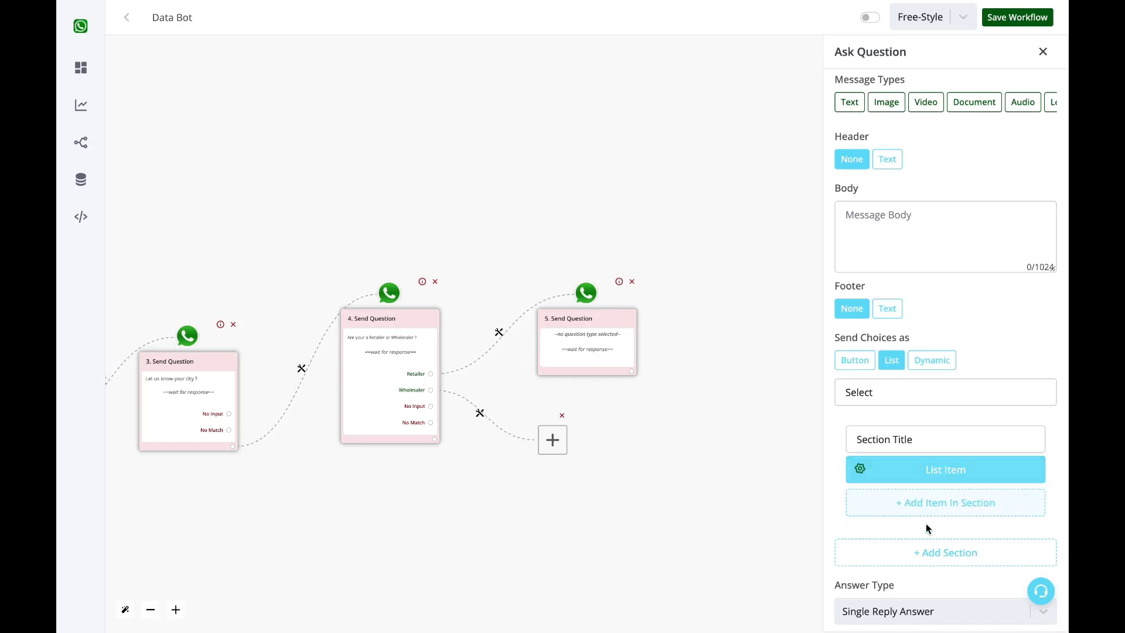
click(908, 263)
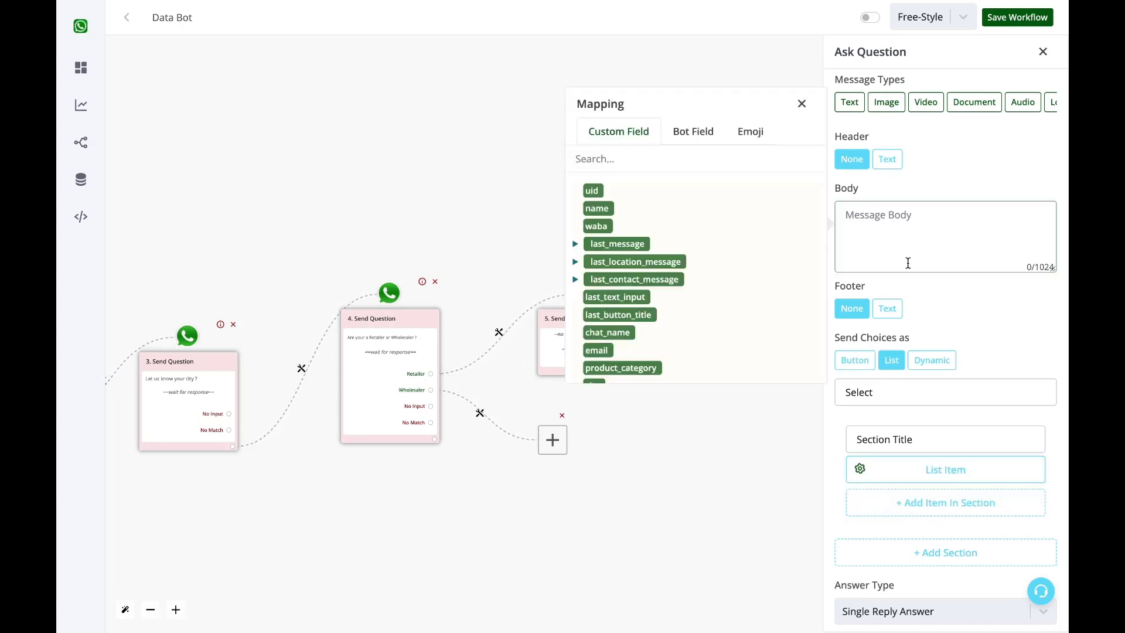
text(Kindly select prod)
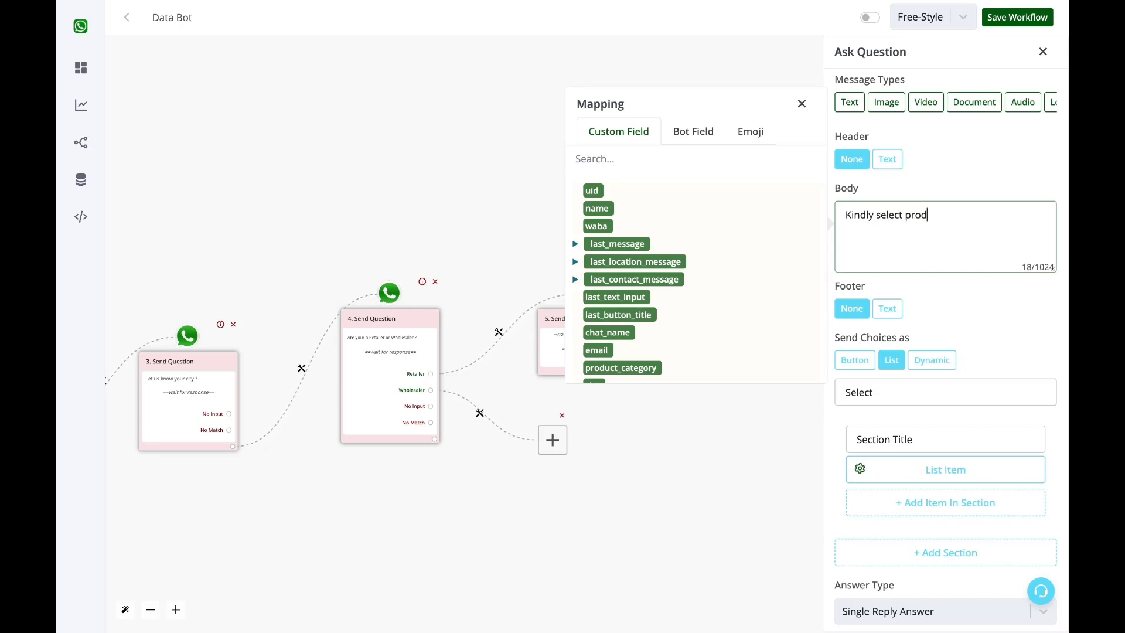
text(uct category uou are intereste)
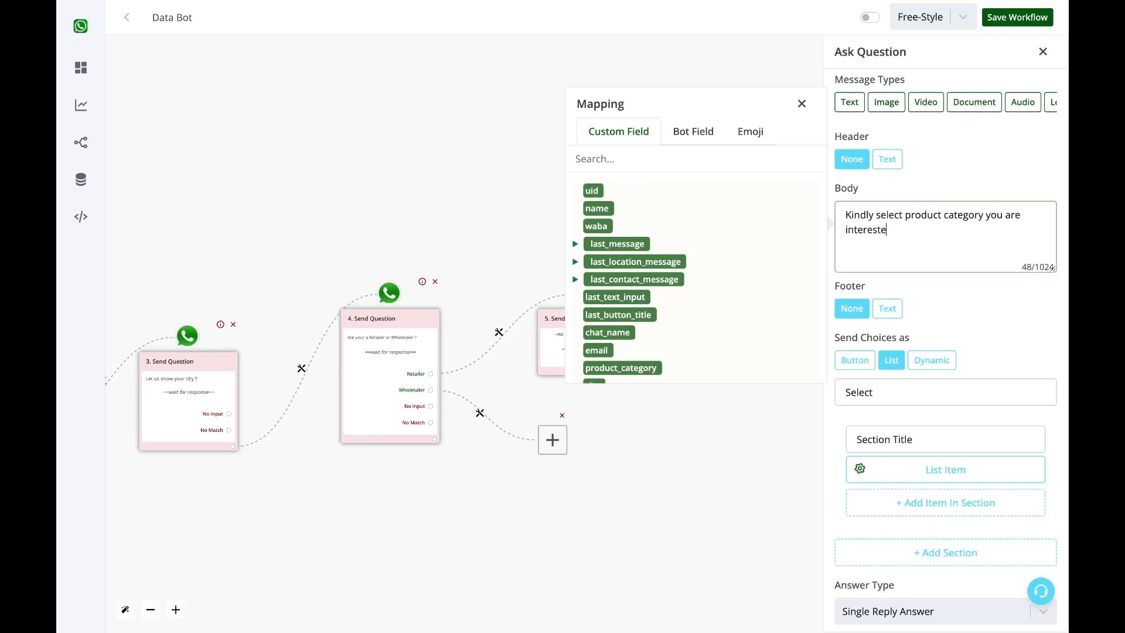
text(d in)
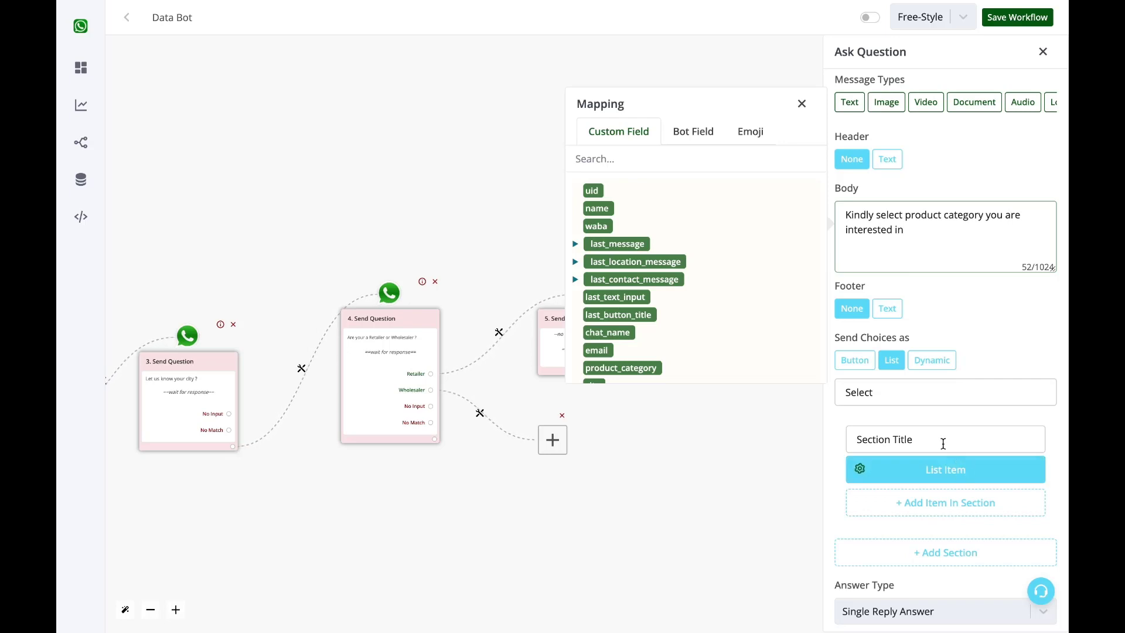
click(925, 395)
click(928, 399)
Step: Title the list section 'Kindly Select'
click(910, 435)
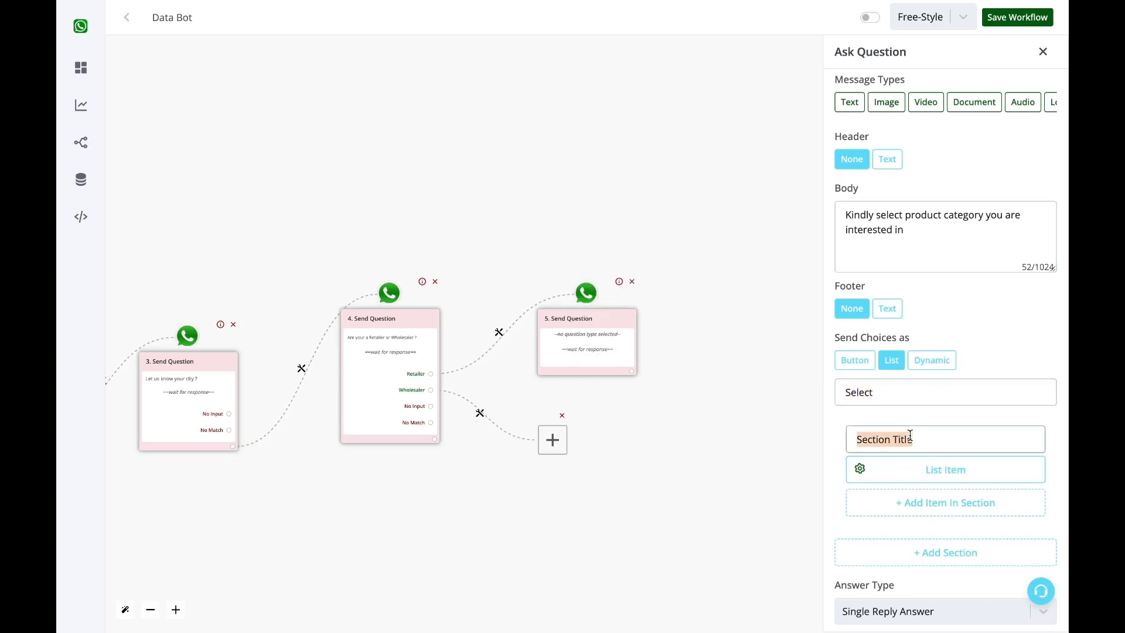
text(Kindly S)
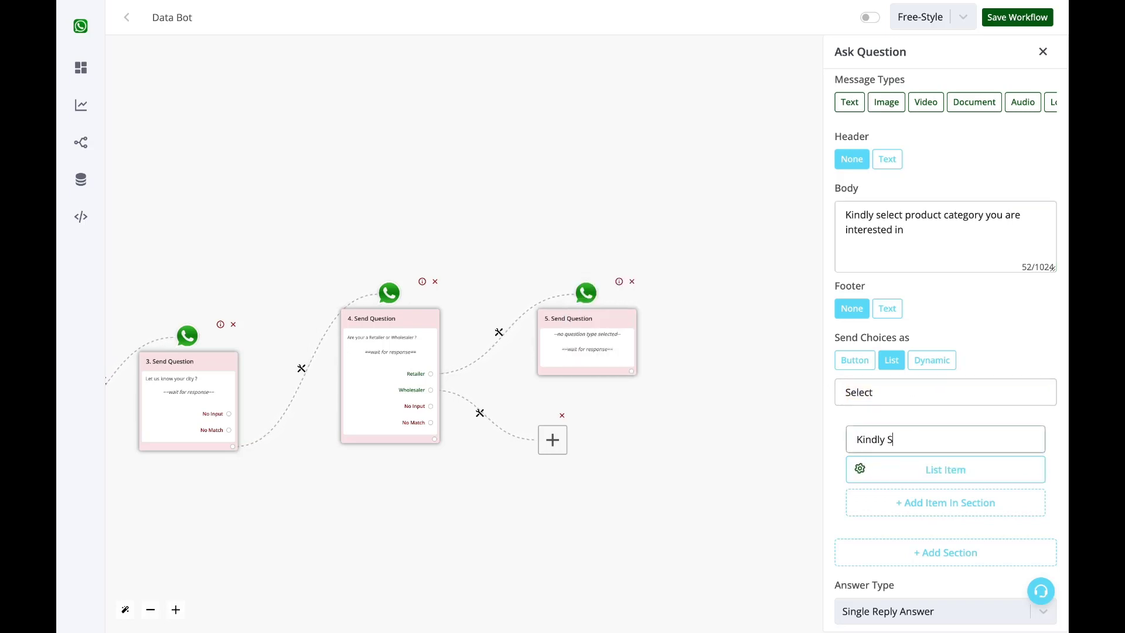
text(elect)
scroll(946, 352, down, 2)
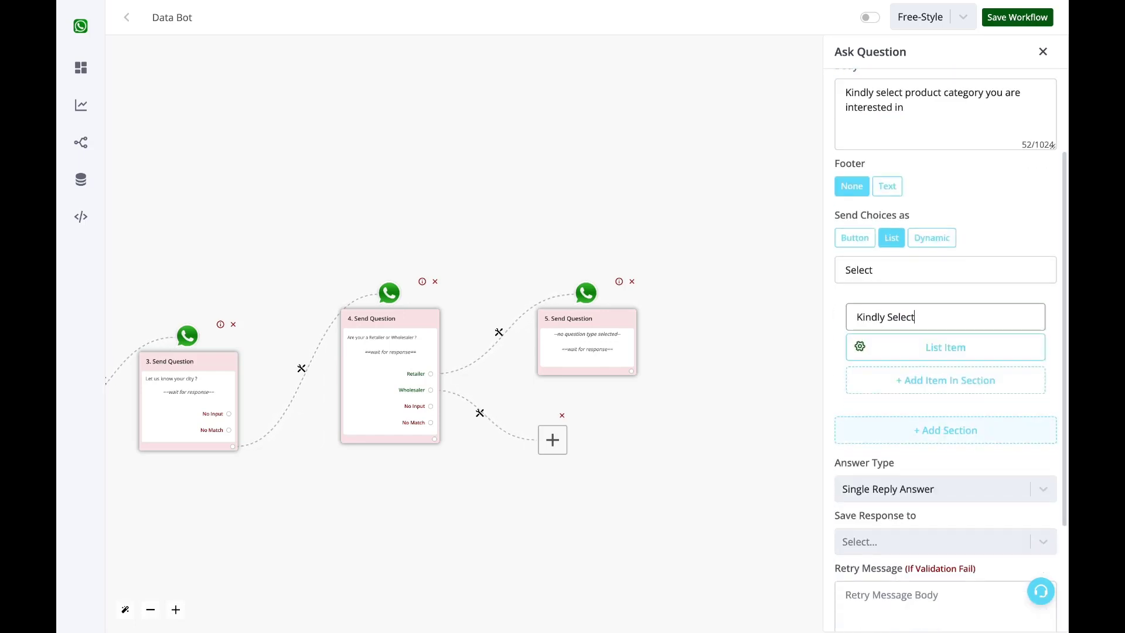
Step: Add three more list items and label the first one 'Salwar Suits'
click(966, 381)
click(961, 414)
click(961, 447)
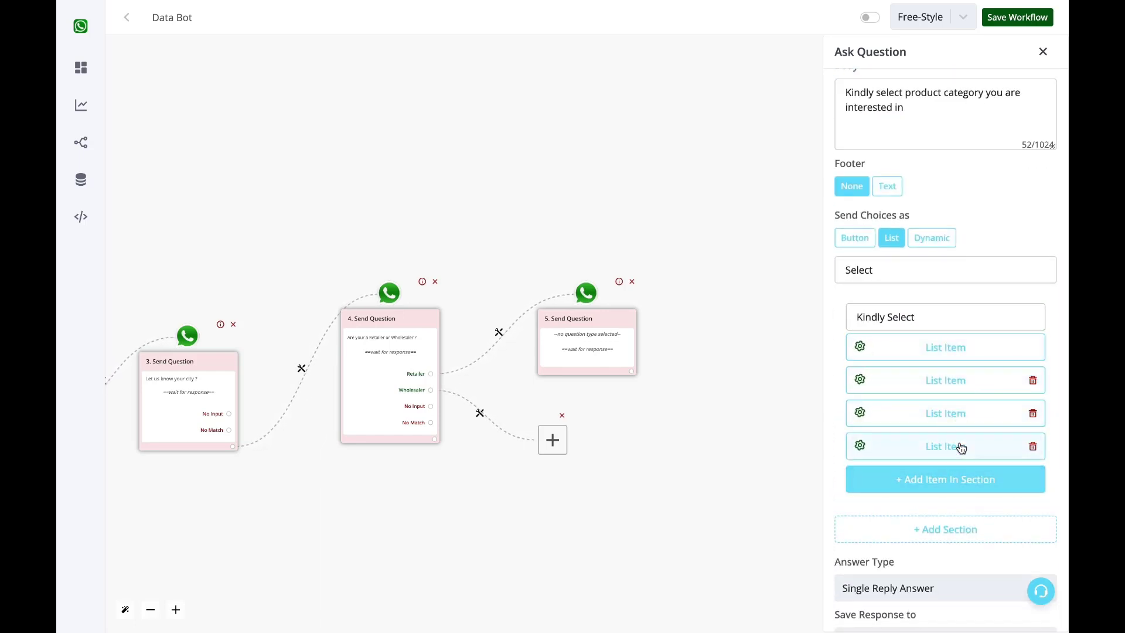
click(965, 358)
triple_click(751, 327)
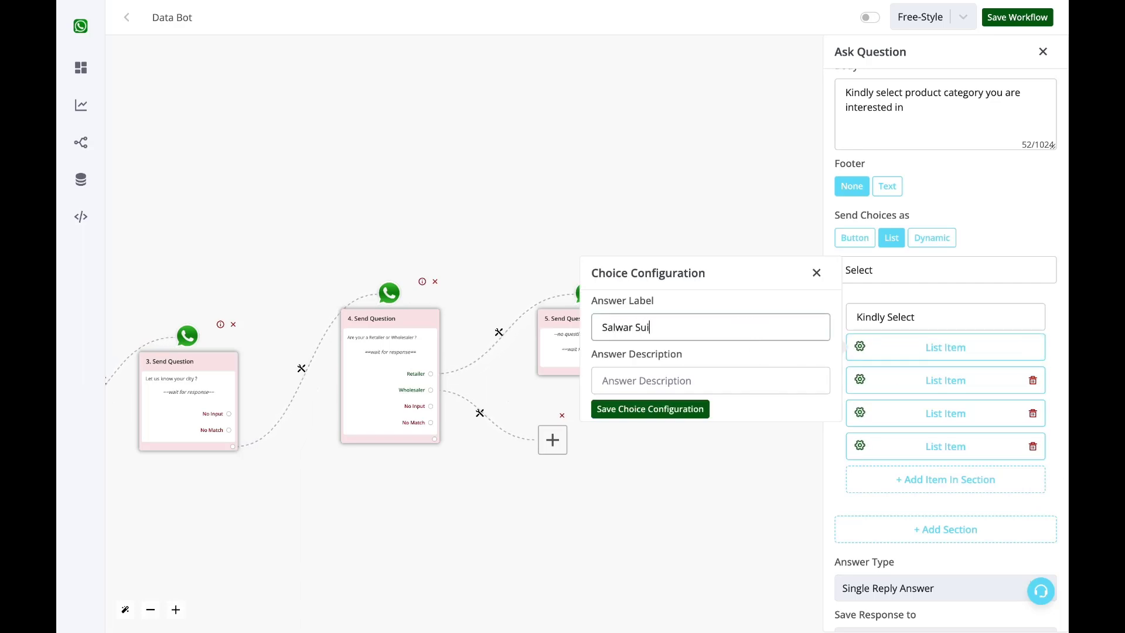
click(651, 409)
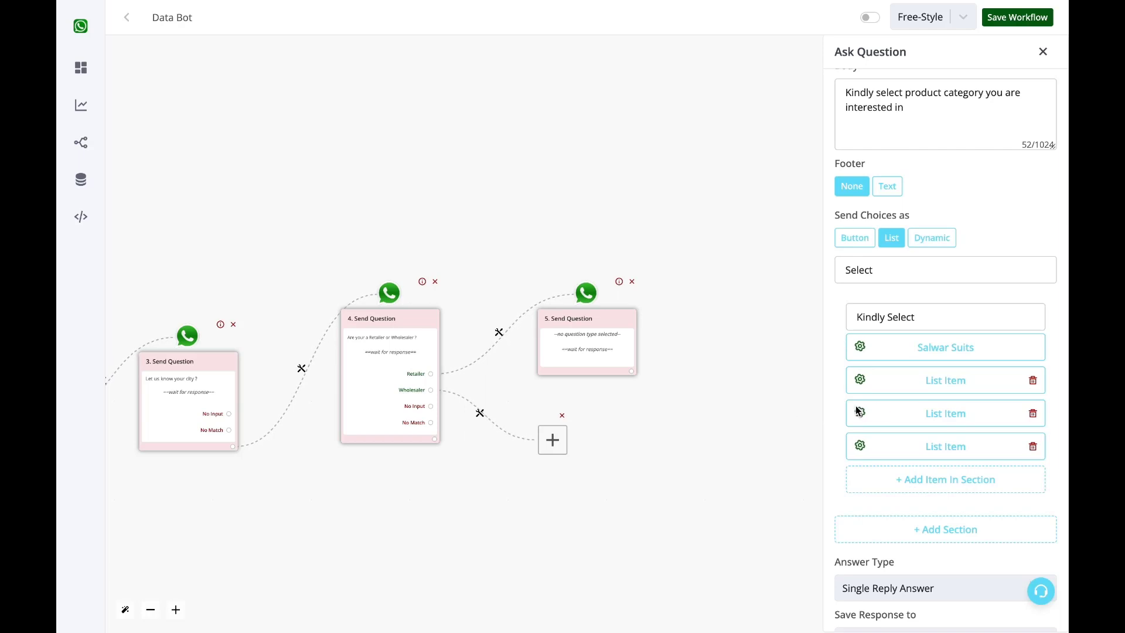
Step: Label the second and third list items 'Sarees' and 'Kurtis'
click(918, 382)
triple_click(732, 358)
text(Sarees)
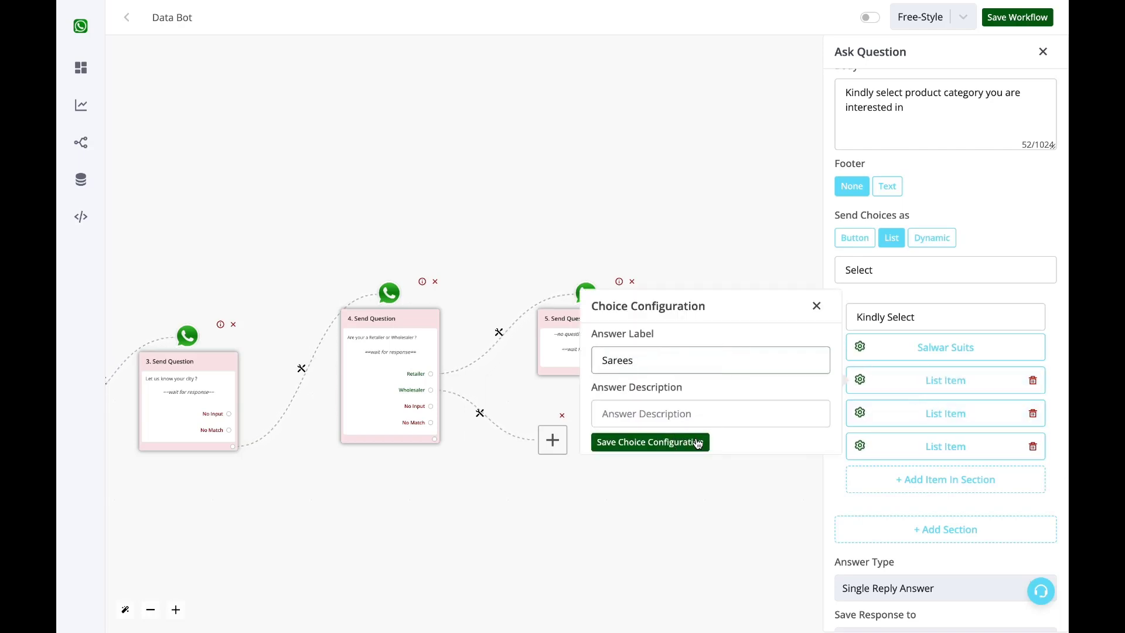
click(698, 443)
click(921, 416)
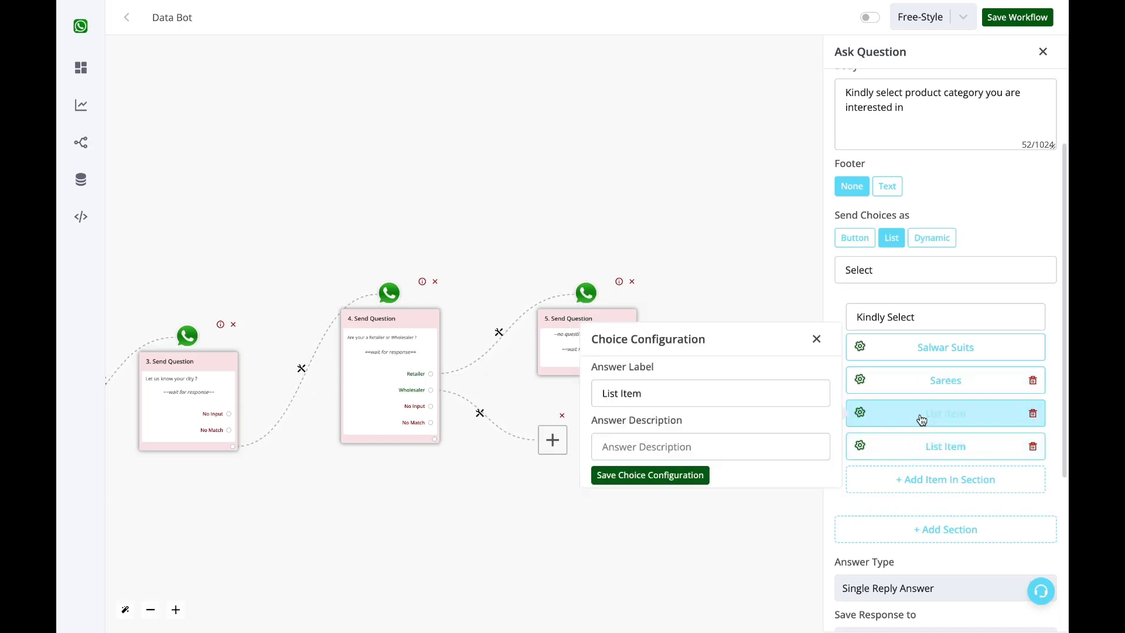
triple_click(693, 387)
text(Kurtis)
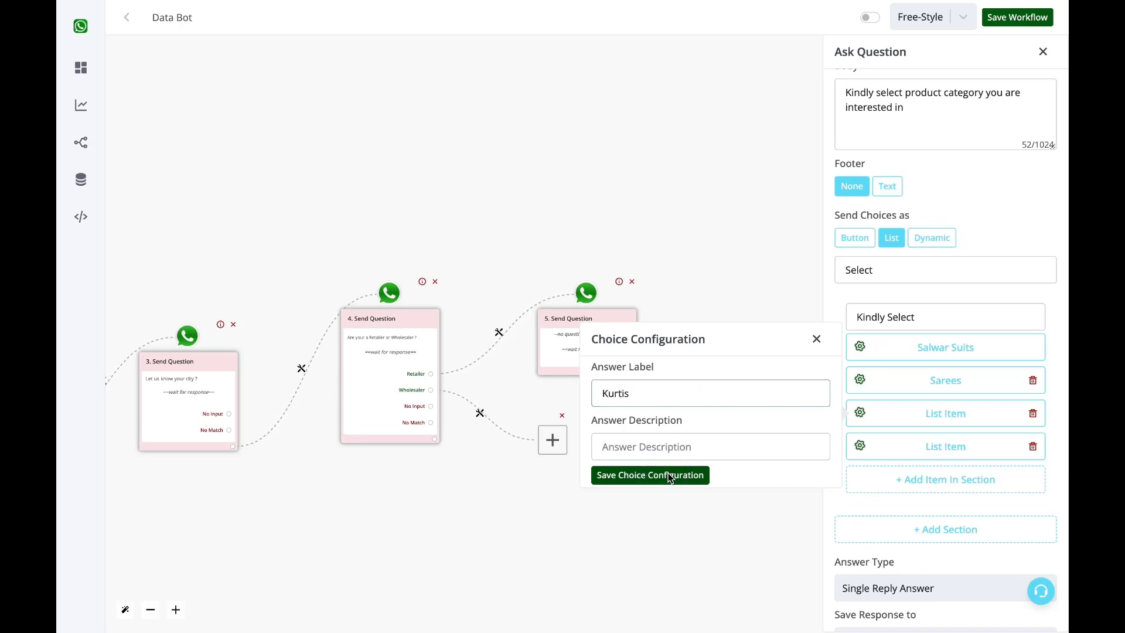
click(668, 474)
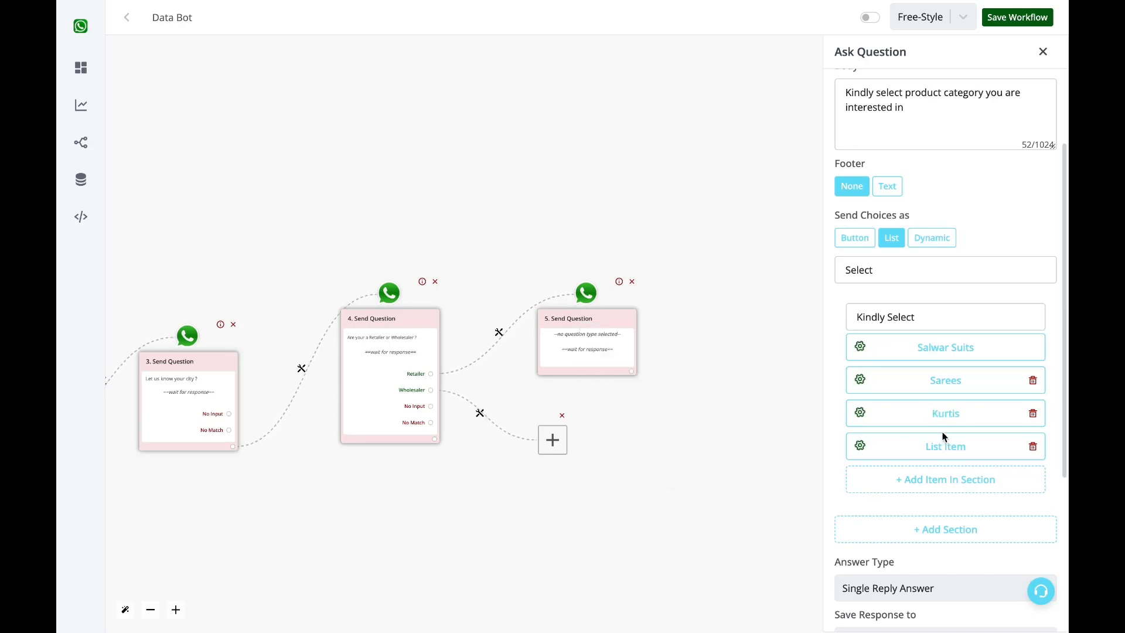
Step: Label the fourth list item 'Lehengas'
click(943, 446)
click(705, 429)
triple_click(706, 429)
text(Lehengas)
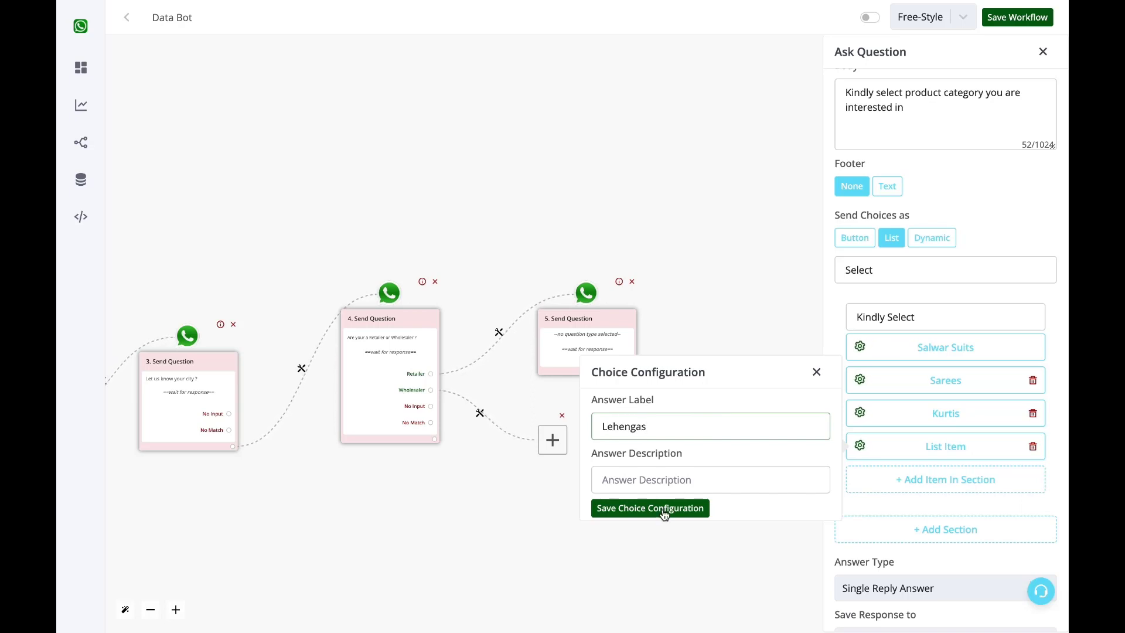
click(665, 508)
scroll(937, 513, down, 4)
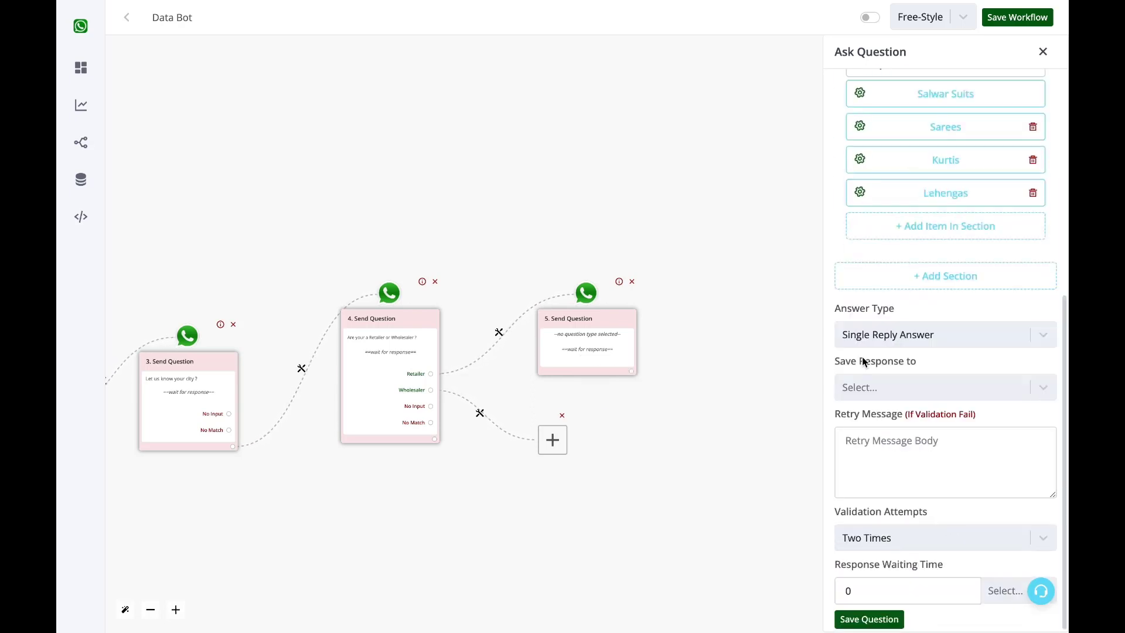
Step: Save the reply to Product Category as a Single Reply Answer and save the question
click(905, 393)
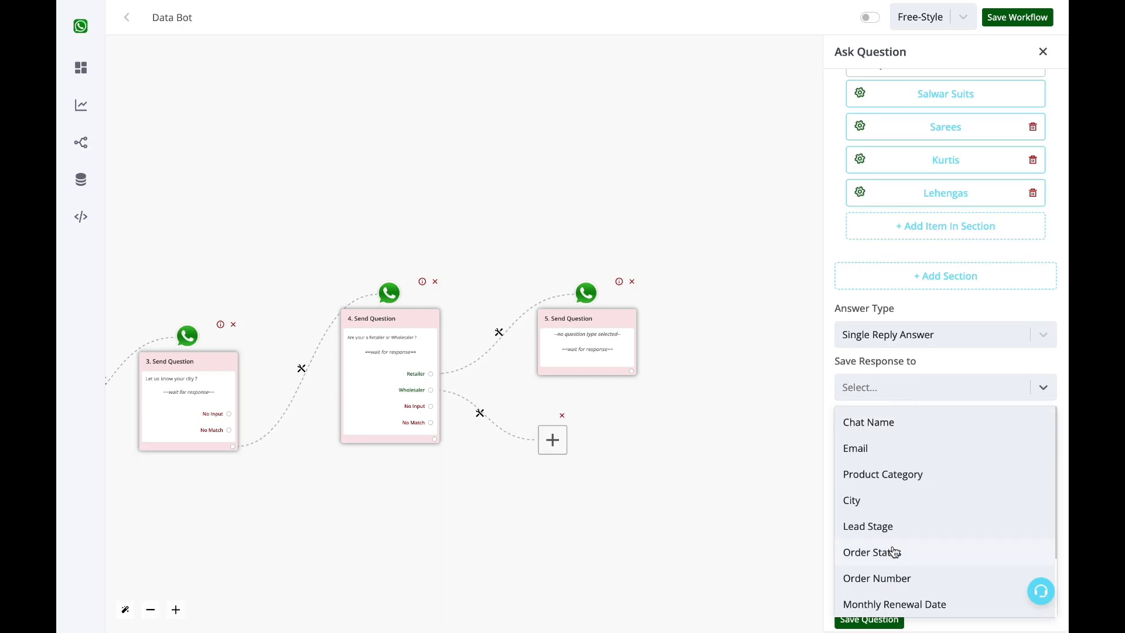
scroll(894, 551, down, 2)
scroll(890, 506, up, 3)
click(888, 476)
click(865, 334)
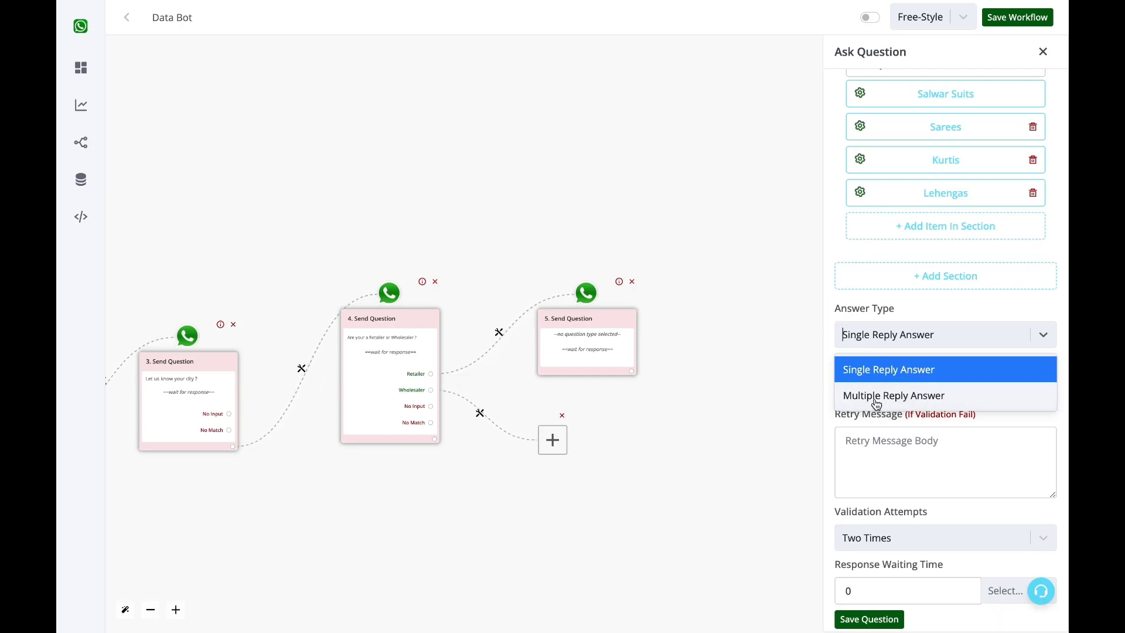
click(936, 311)
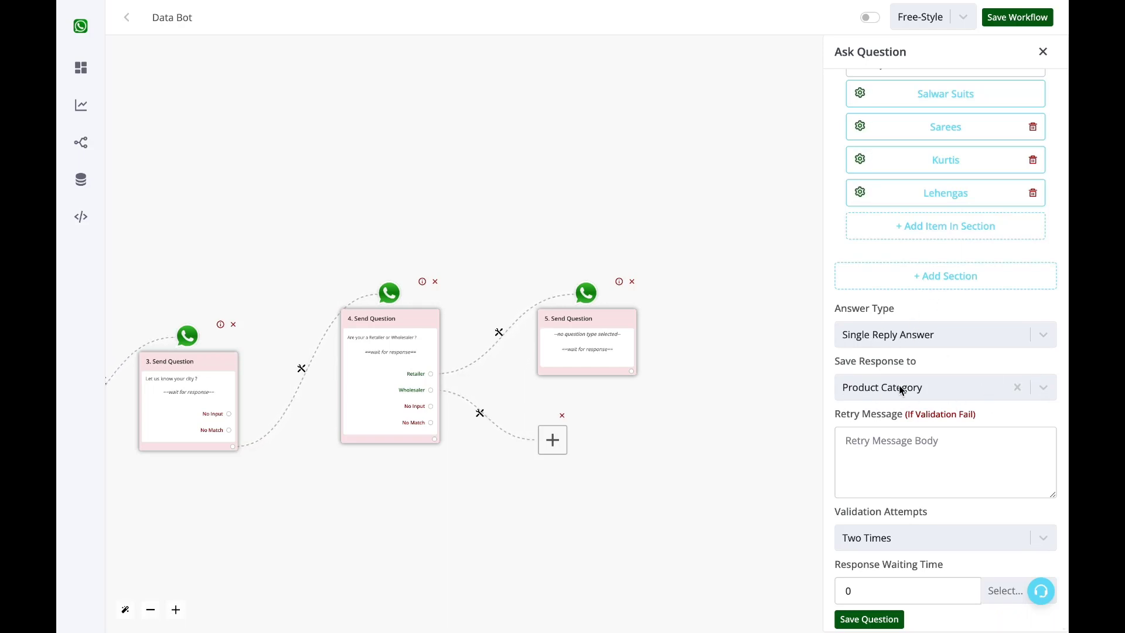
scroll(891, 360, up, 6)
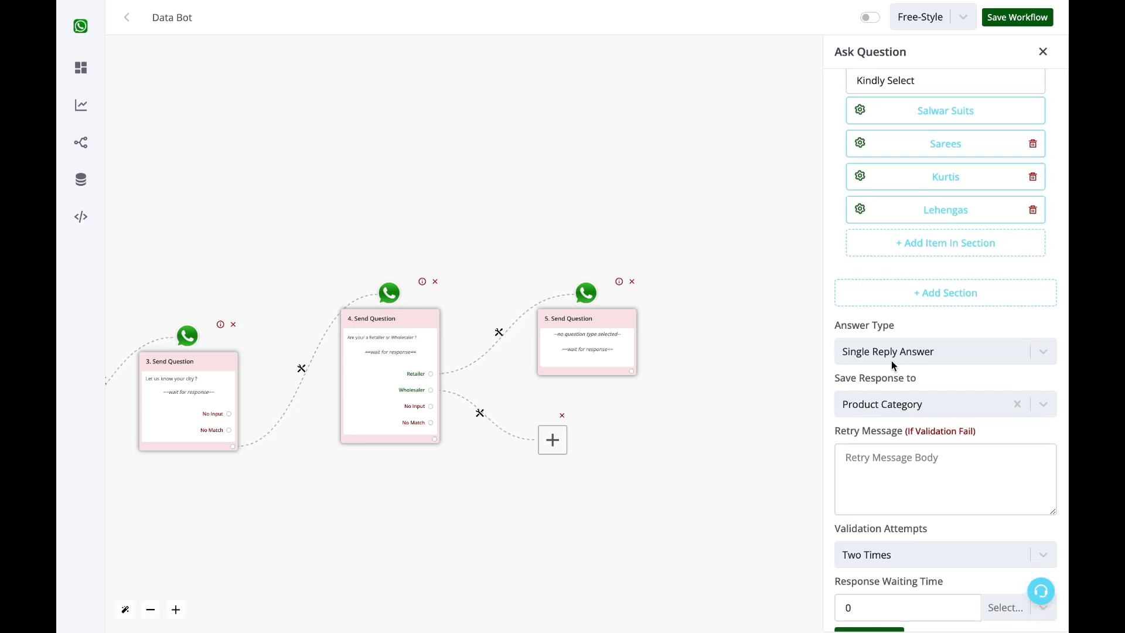
scroll(927, 359, down, 6)
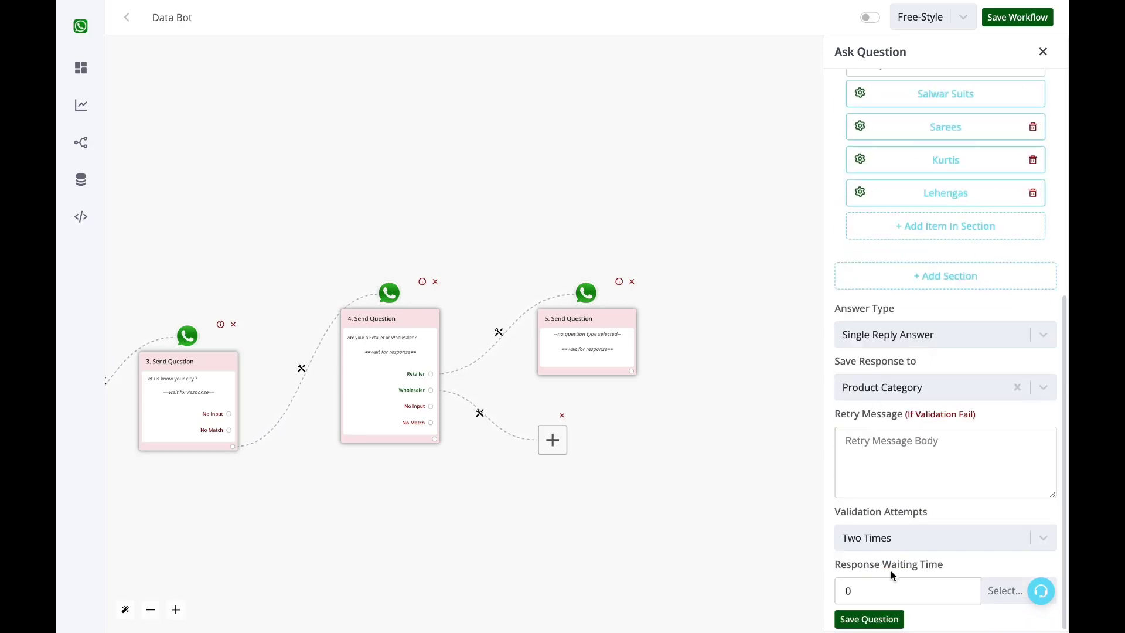
click(868, 618)
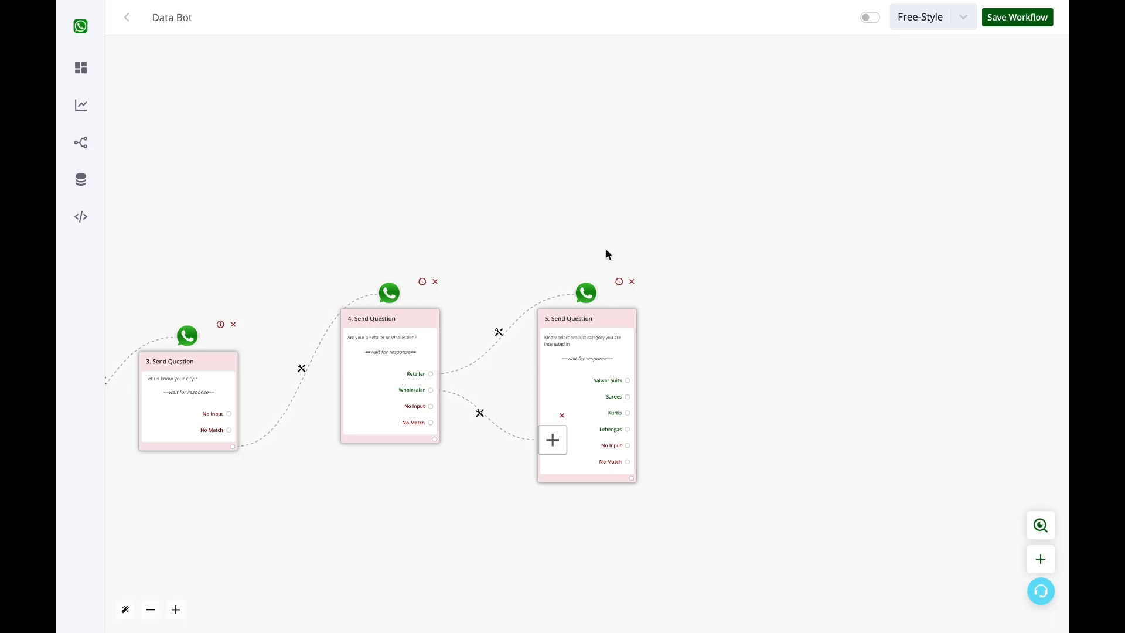
Step: Add a Text Message after question 5 thanking the customer and promising a sales agent's contact
drag(588, 324, 602, 163)
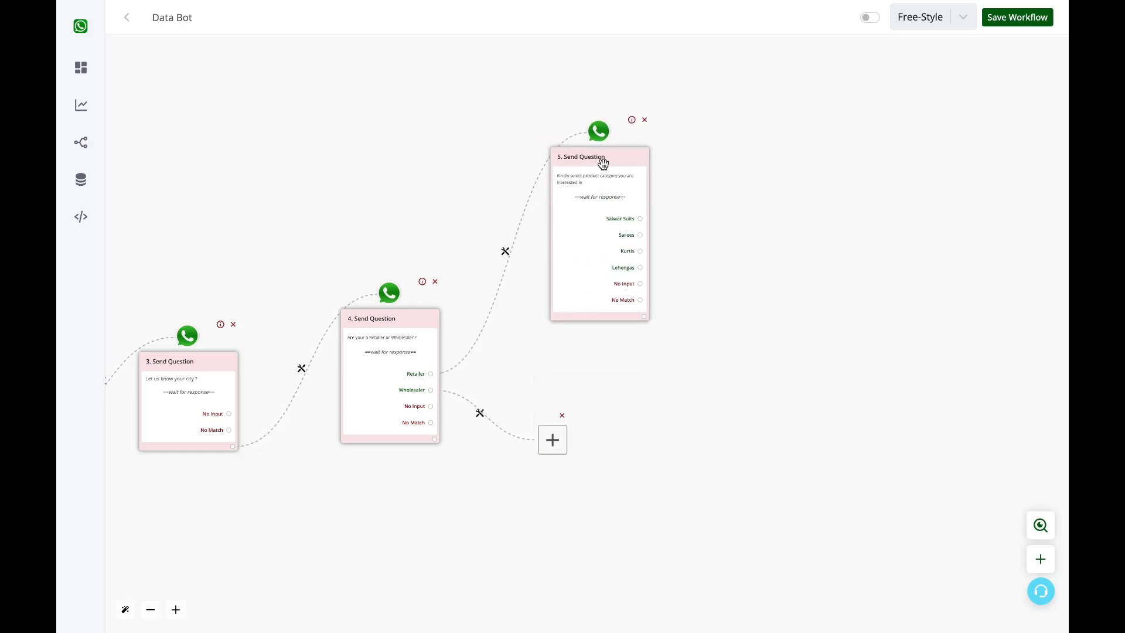
click(640, 316)
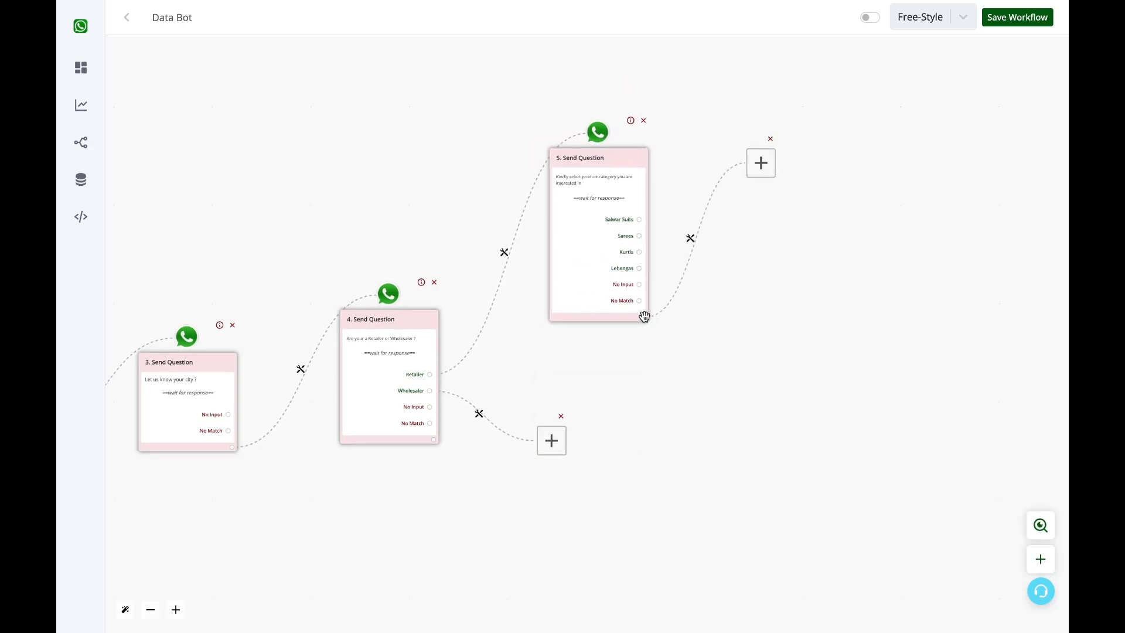
click(556, 325)
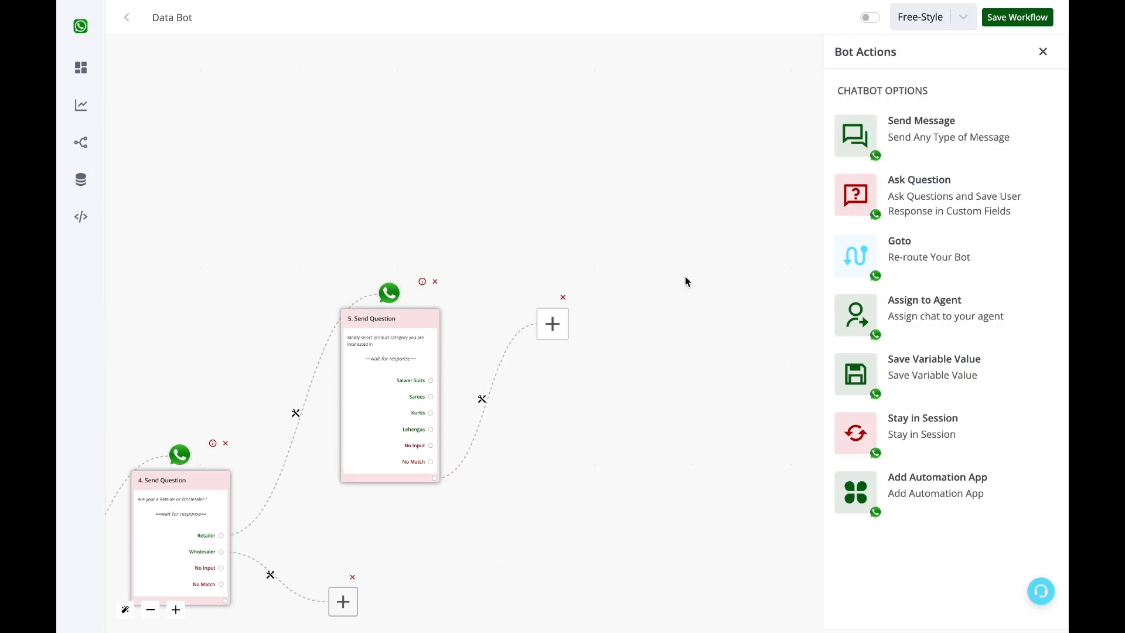
click(944, 126)
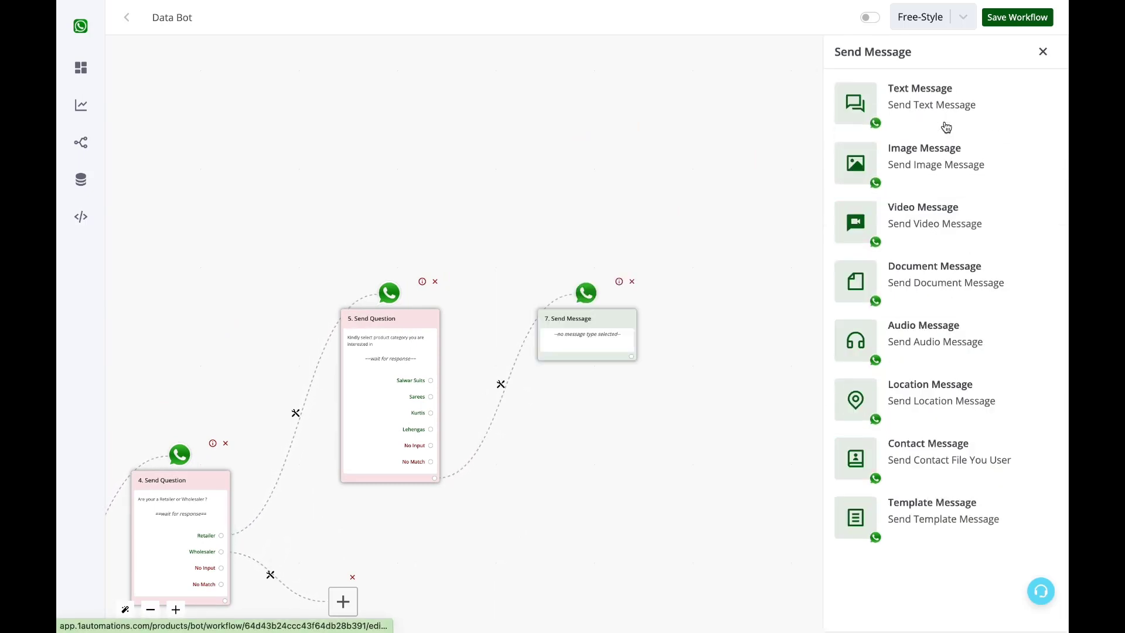
click(916, 104)
click(896, 164)
text(Th)
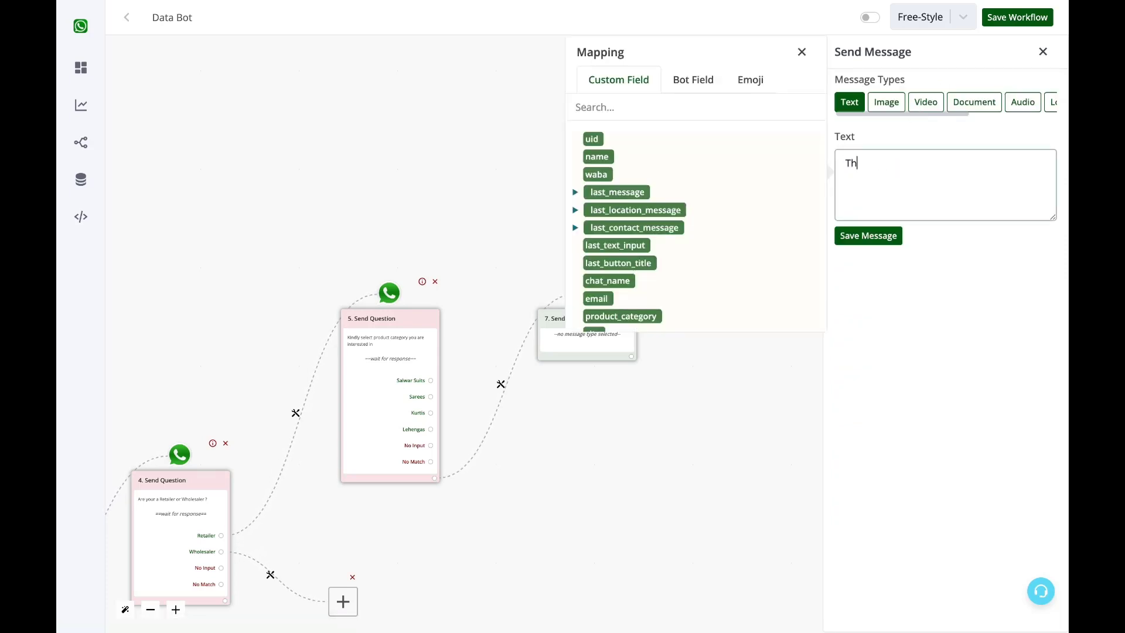
text(anks for your message our sales agent will get in touch with you soon.)
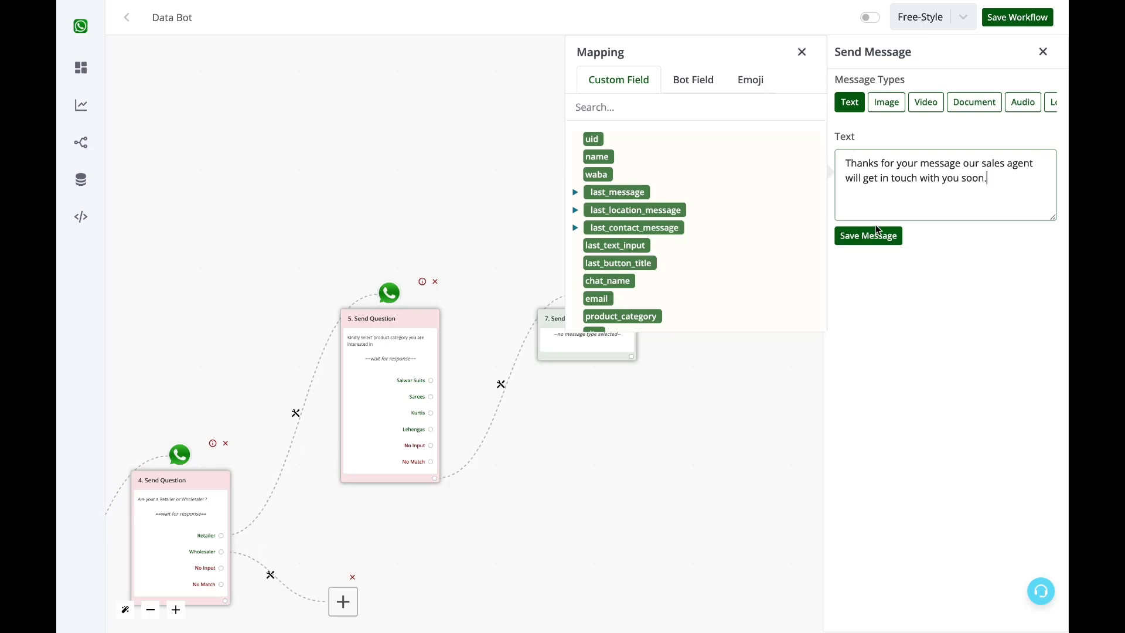
click(877, 232)
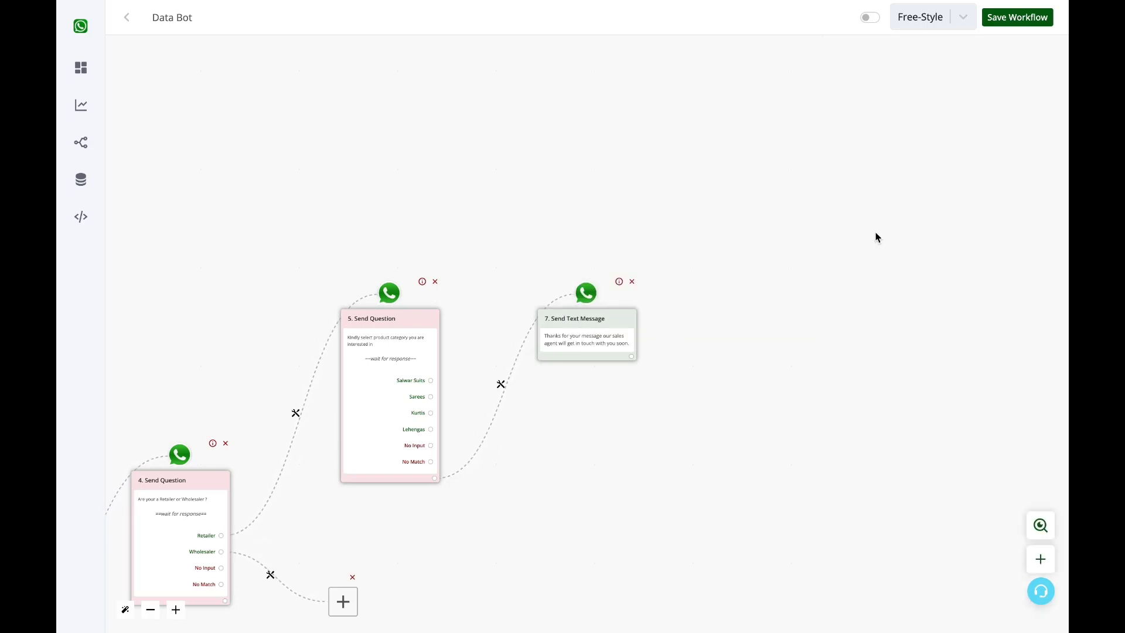
Step: Make the Wholesaler step a text question asking 'Kindly enter your gst number ?'
drag(705, 444, 826, 359)
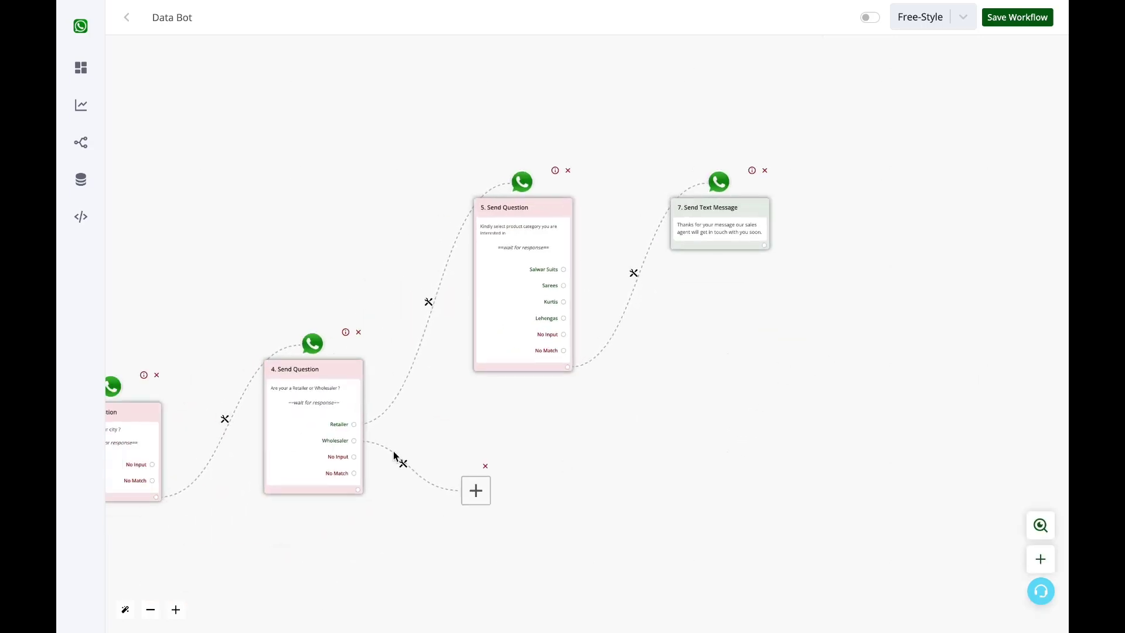
click(477, 494)
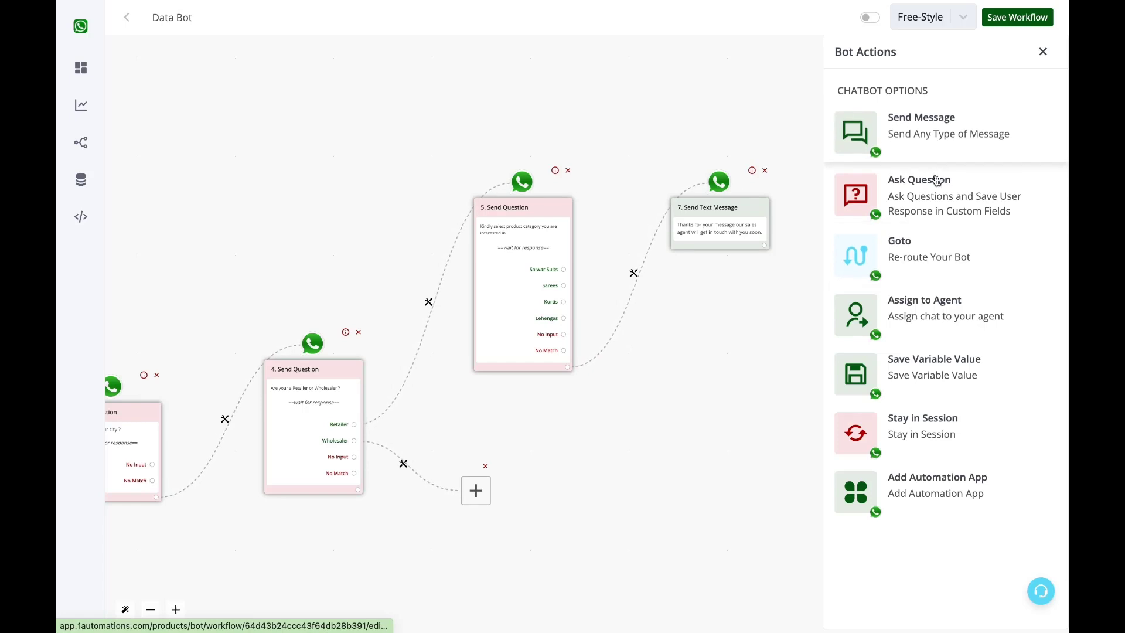
click(940, 199)
click(920, 93)
click(907, 171)
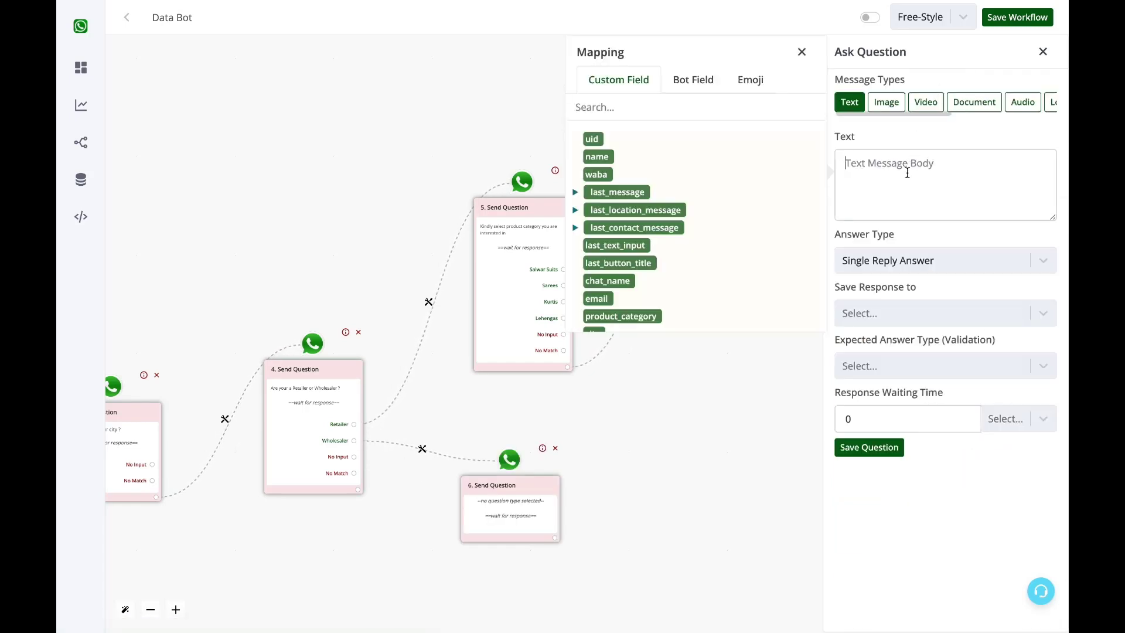
text(Kindly enter your gst number ?)
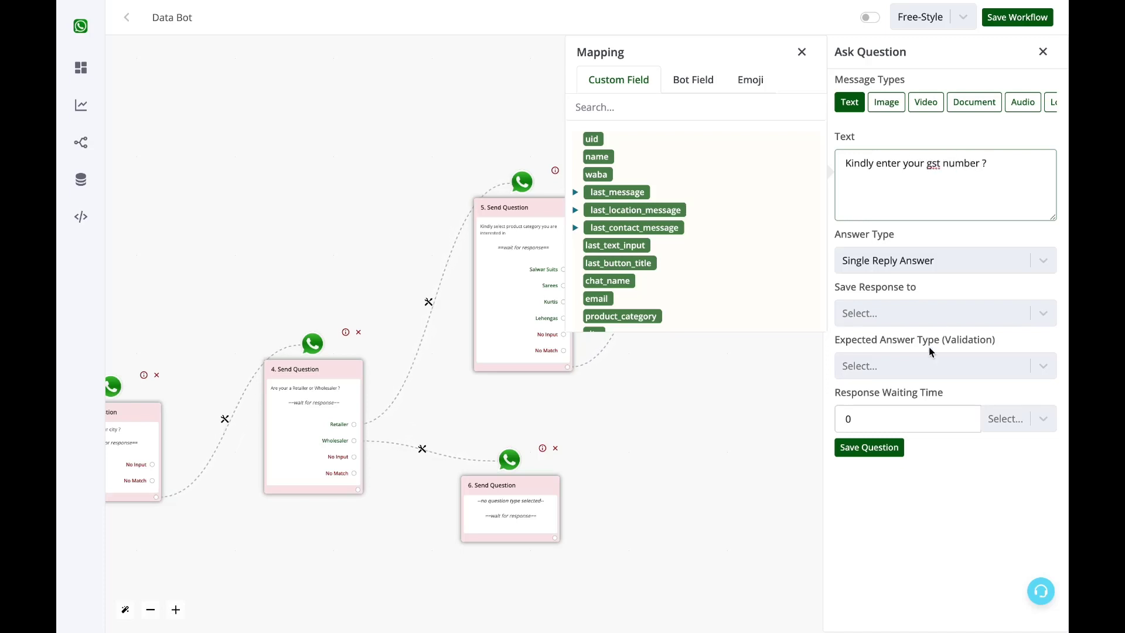
Step: Check Save Response to for the GST answer and save the question as step 6
click(892, 311)
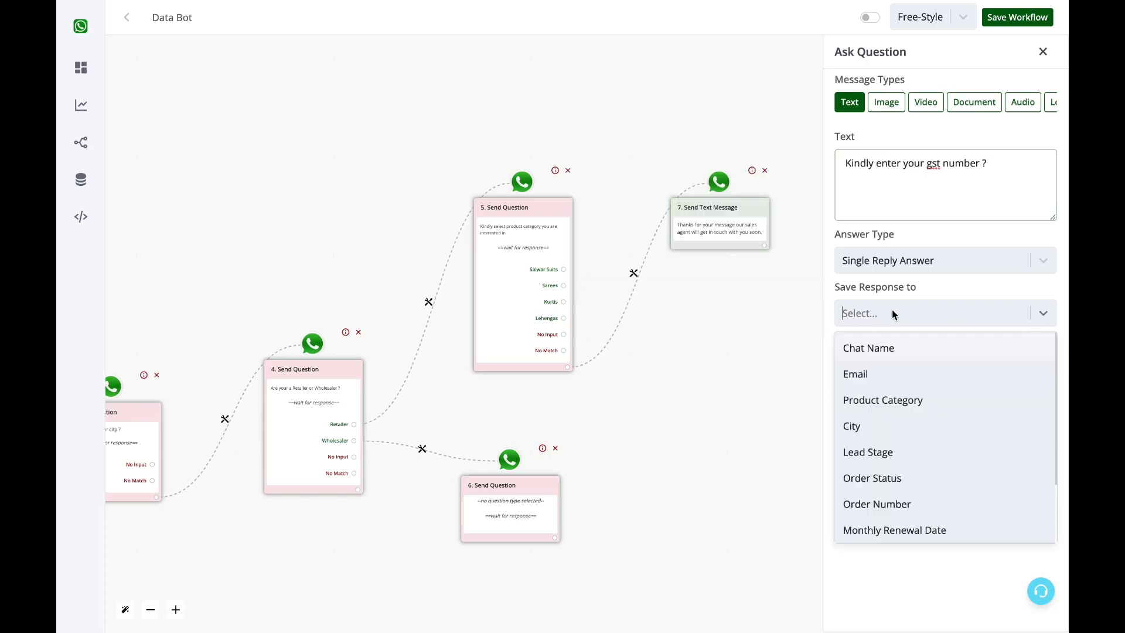
scroll(909, 453, down, 2)
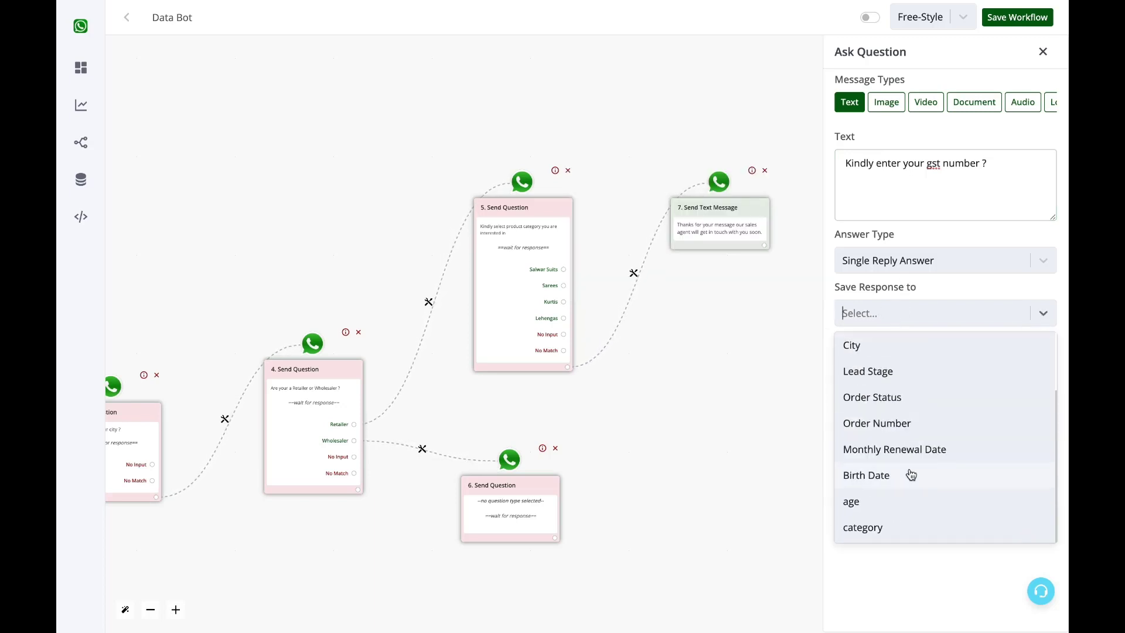
scroll(911, 474, up, 2)
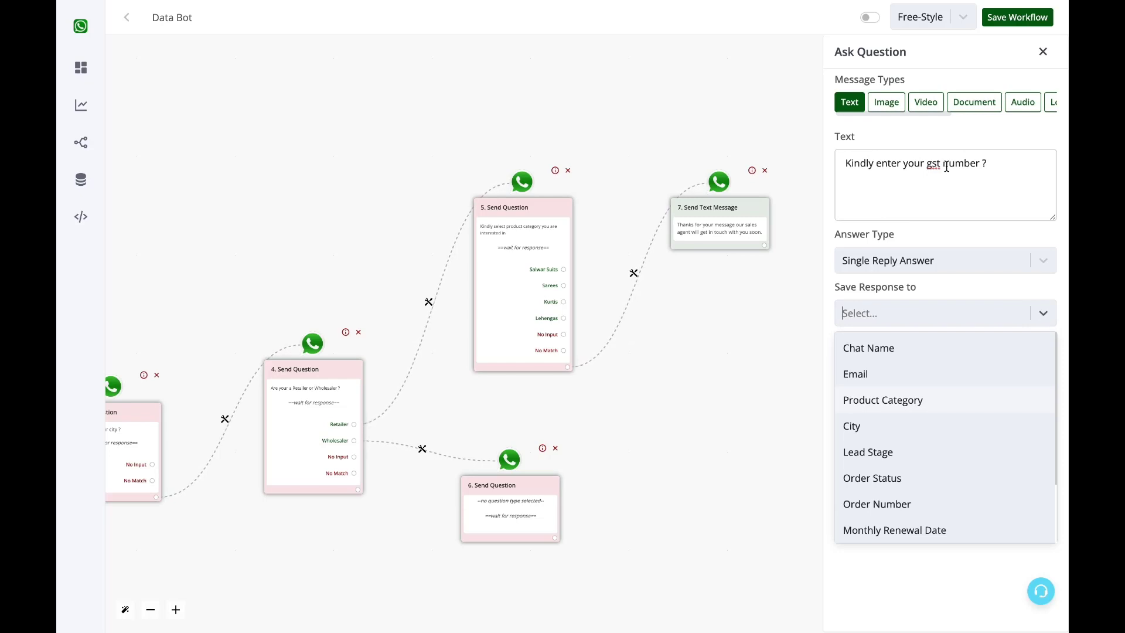
scroll(914, 468, down, 2)
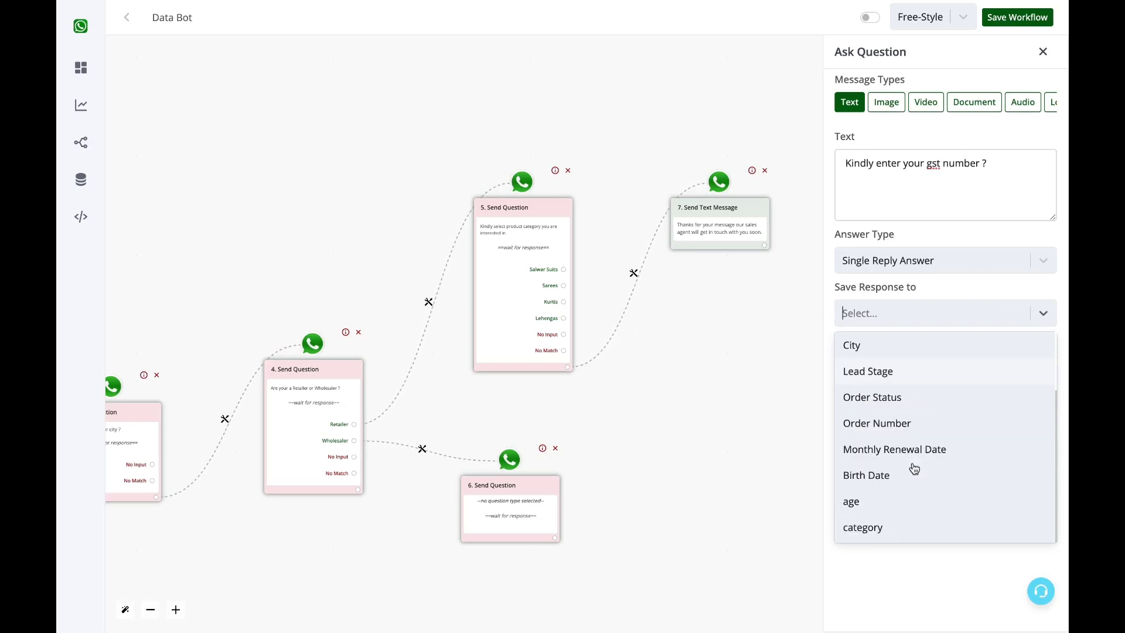
click(982, 199)
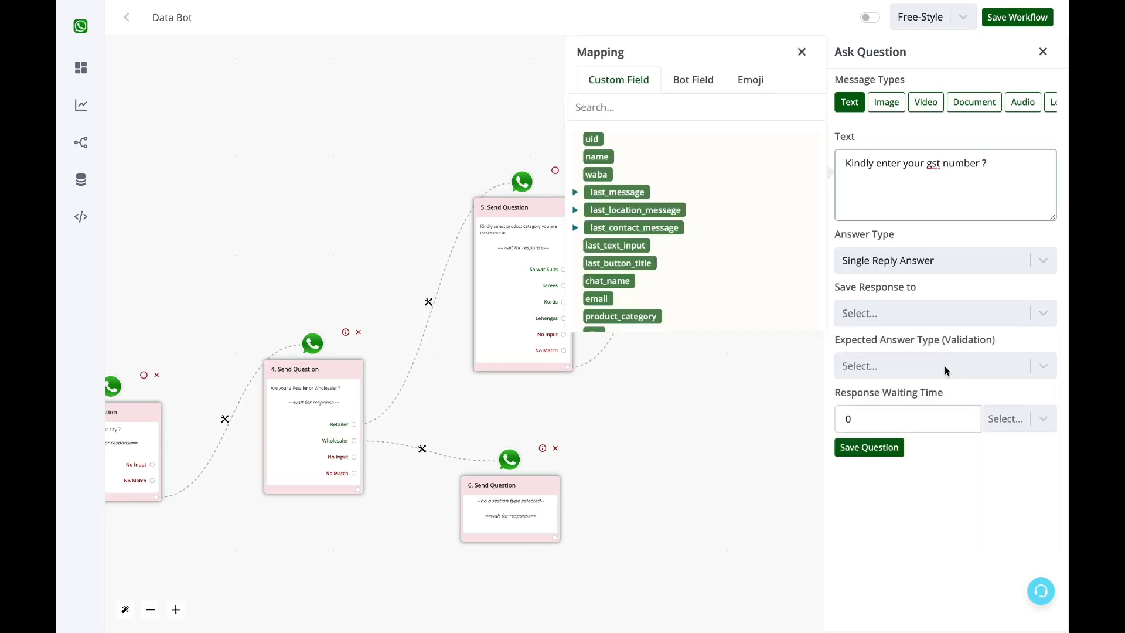
click(802, 53)
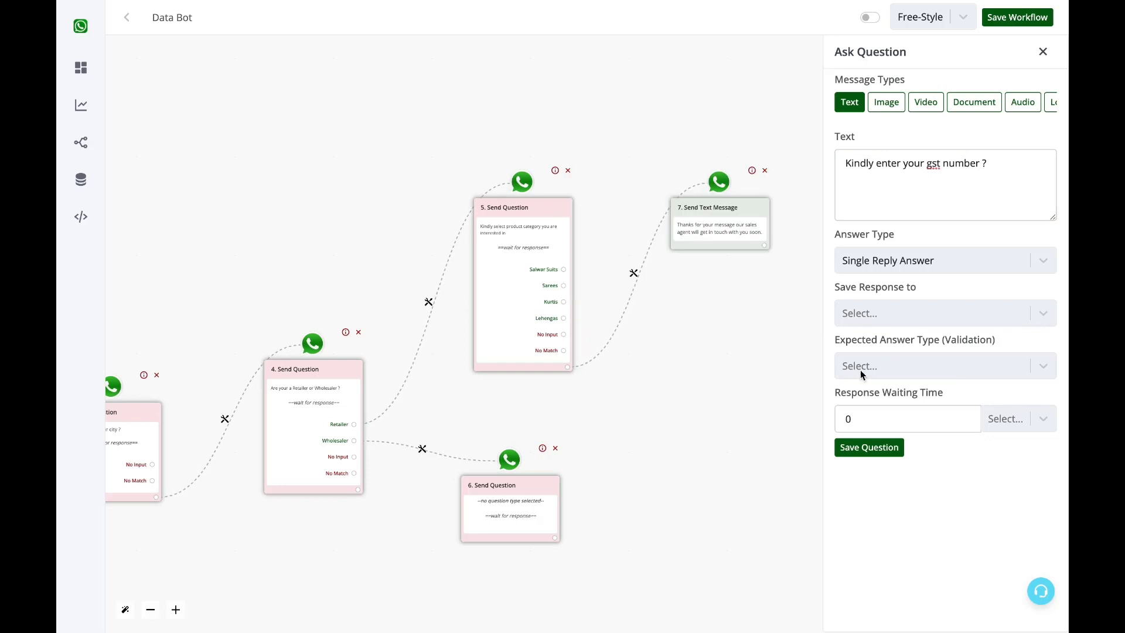
click(858, 447)
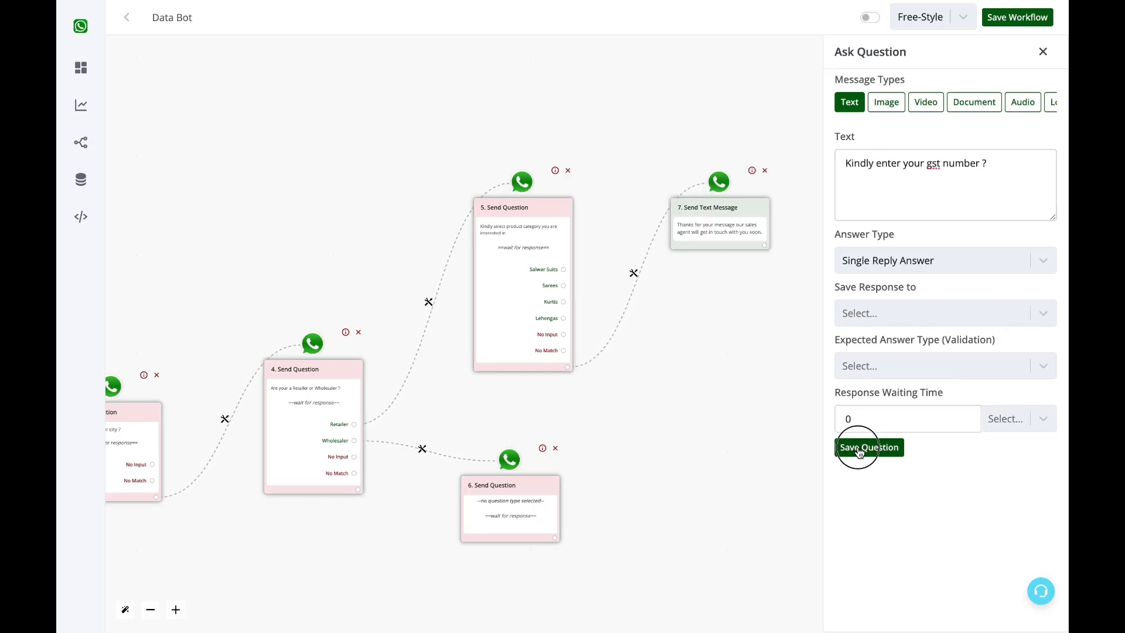
Step: Save the Data Bot workflow and recheck the GST question's settings
click(1023, 18)
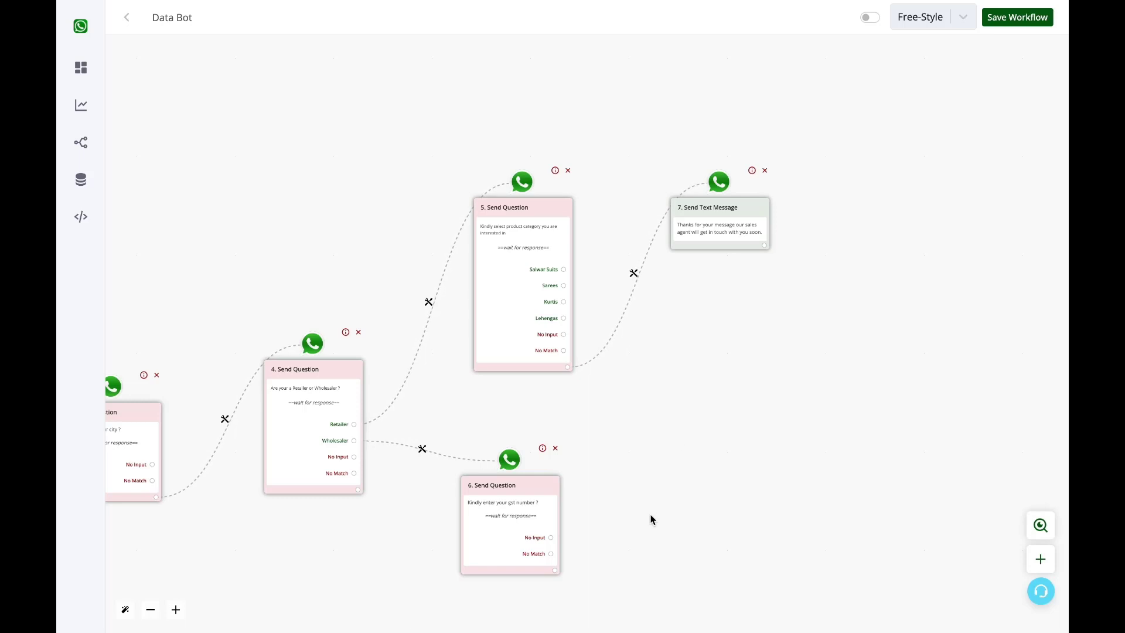
click(502, 498)
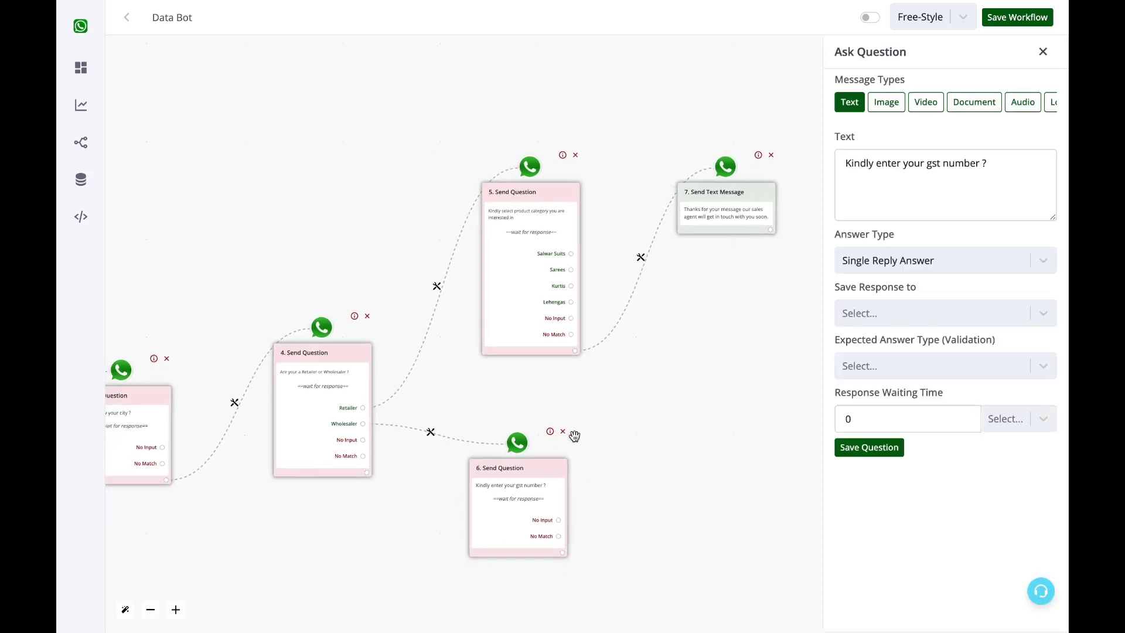
click(1042, 52)
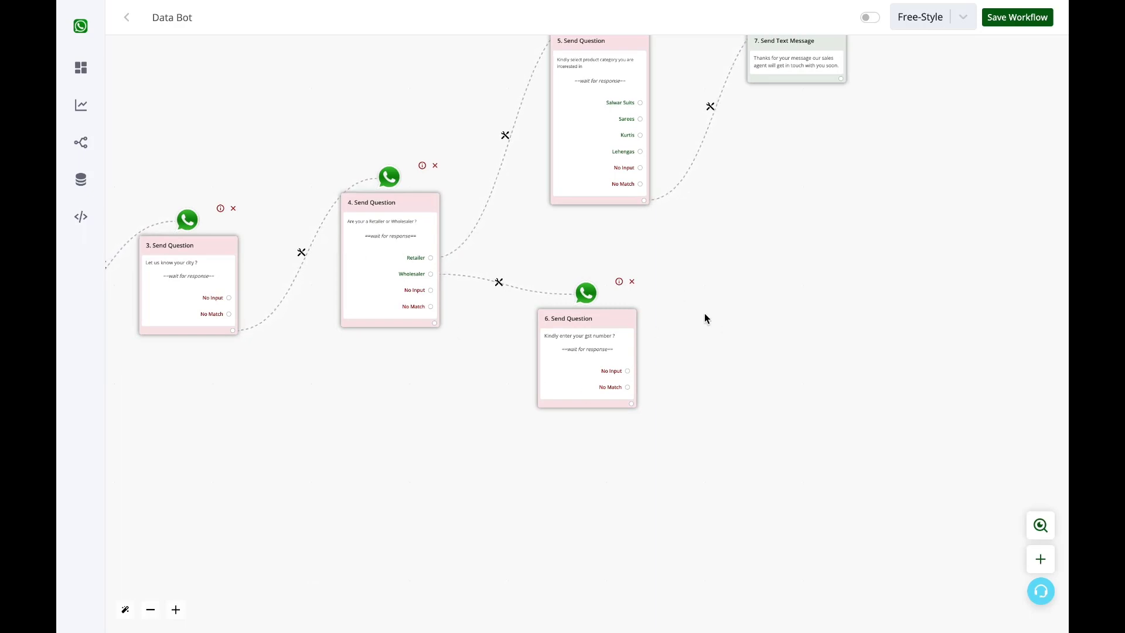
Step: Add step 8 after the GST question: a thank-you text promising the team will get in touch
drag(705, 318, 876, 307)
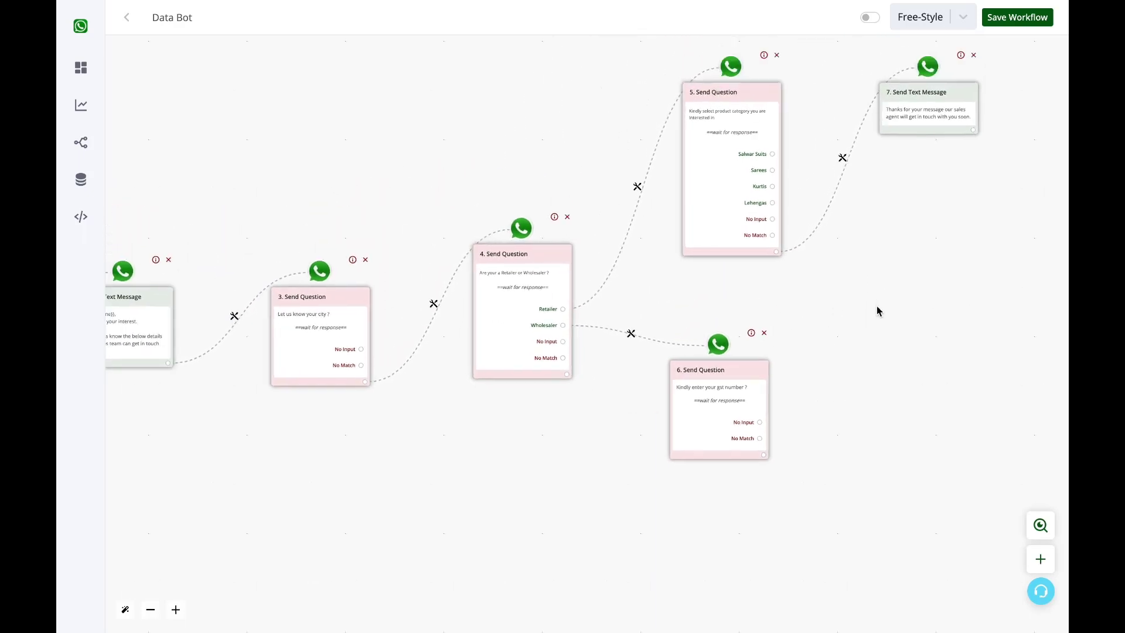
click(763, 454)
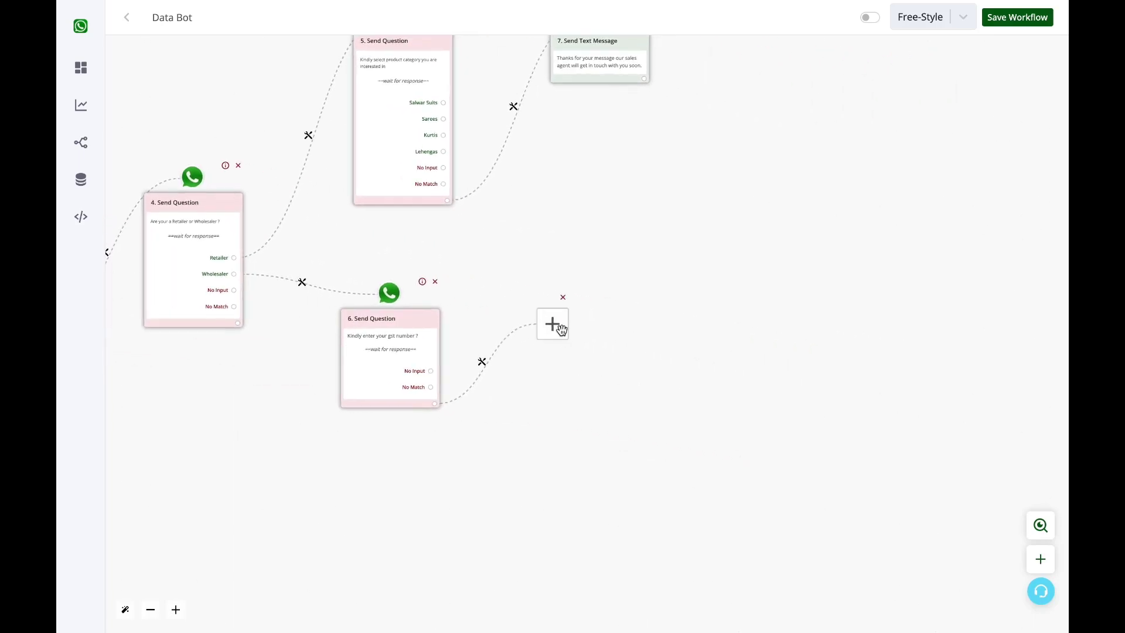
click(558, 325)
click(1020, 137)
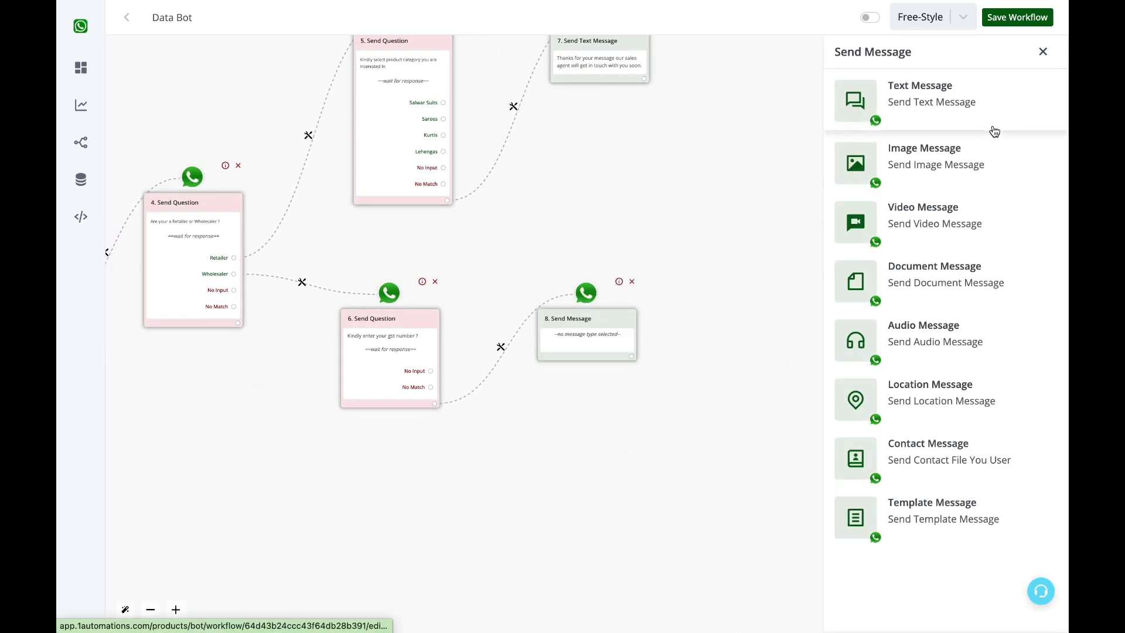
click(974, 113)
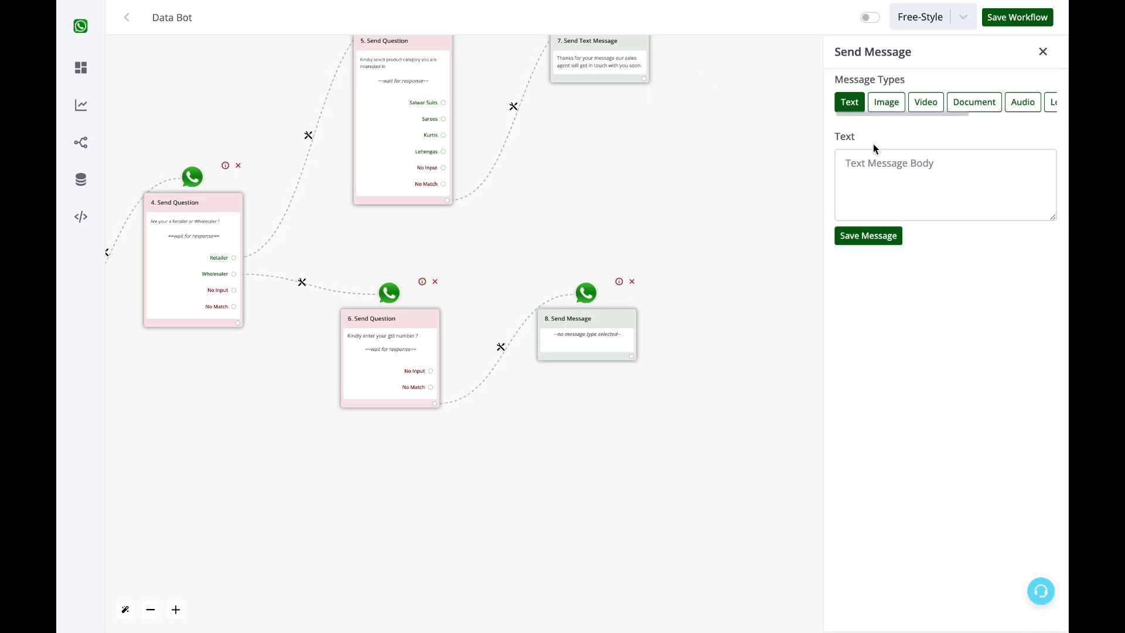
click(884, 178)
text(Th)
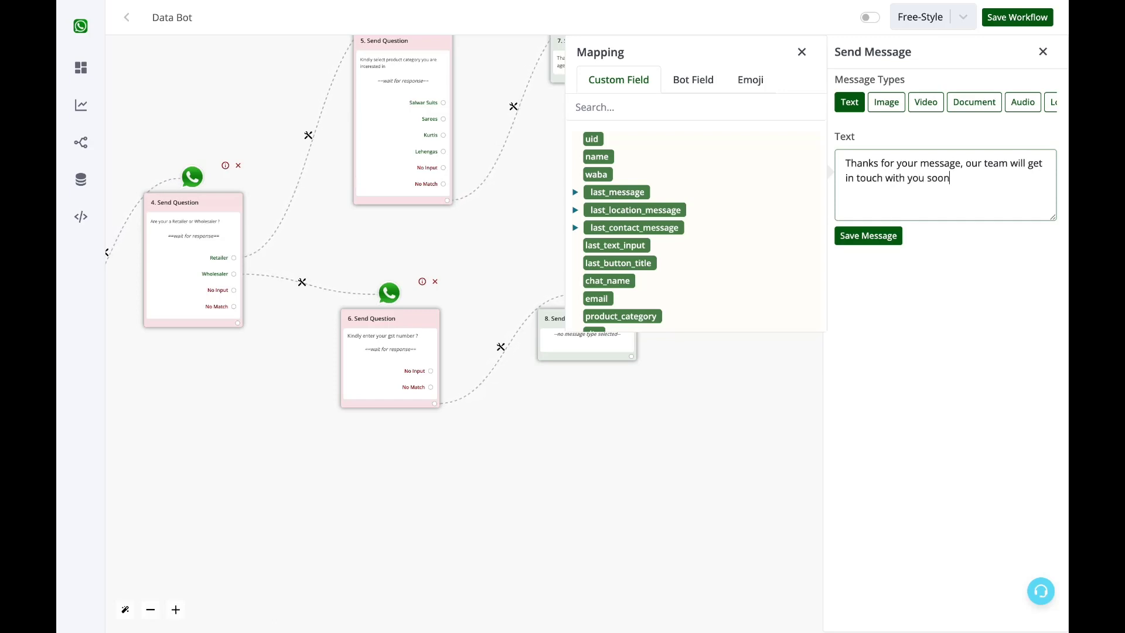
click(872, 236)
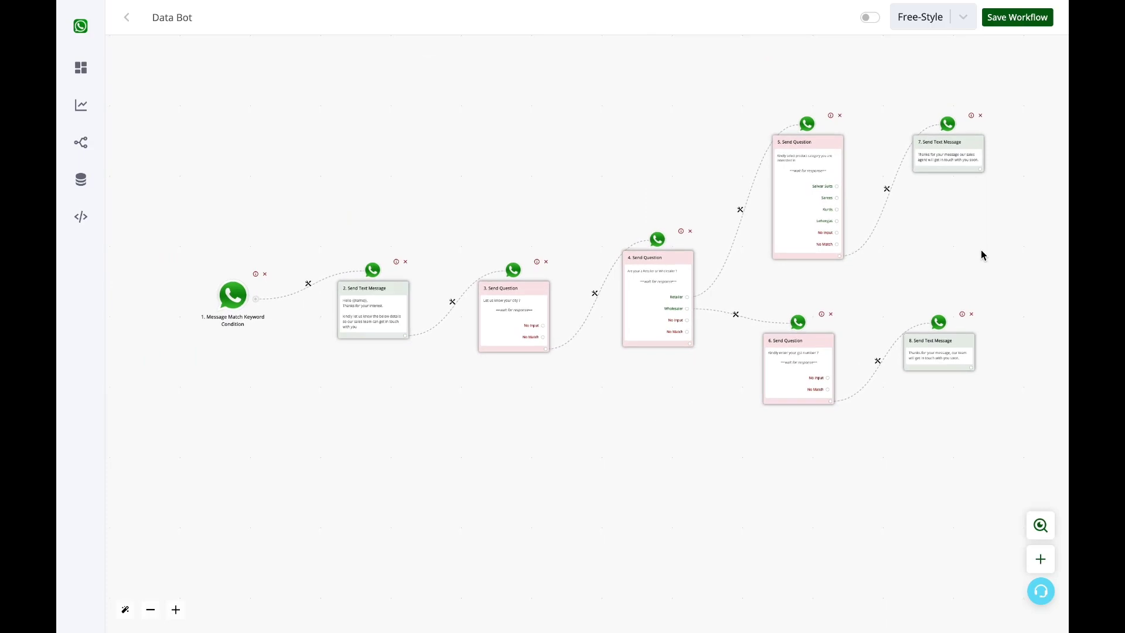
Step: Add an Assign to Agent step after the Retailer thank-you message, assigning Demo account
drag(994, 252, 937, 256)
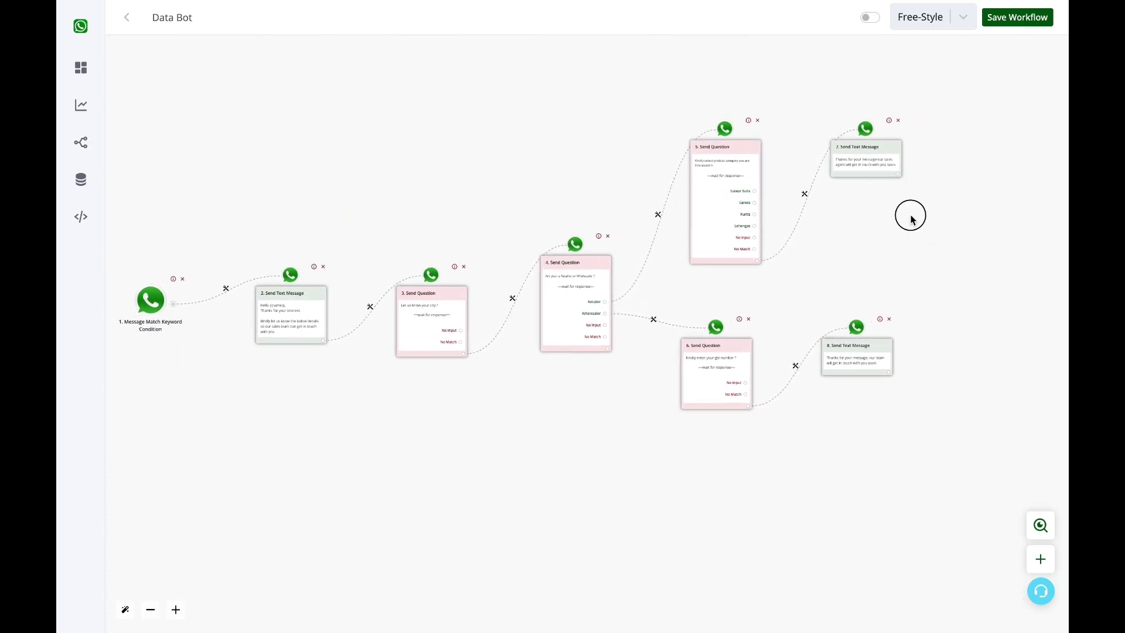
drag(911, 216, 884, 220)
drag(882, 174, 868, 190)
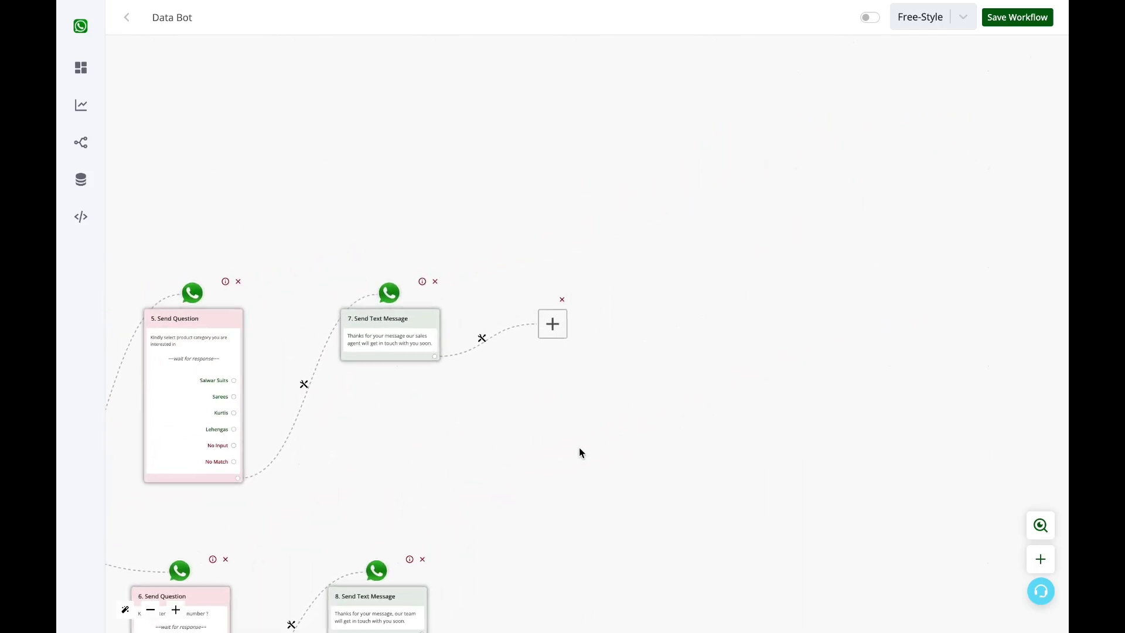
click(828, 251)
drag(712, 357, 823, 205)
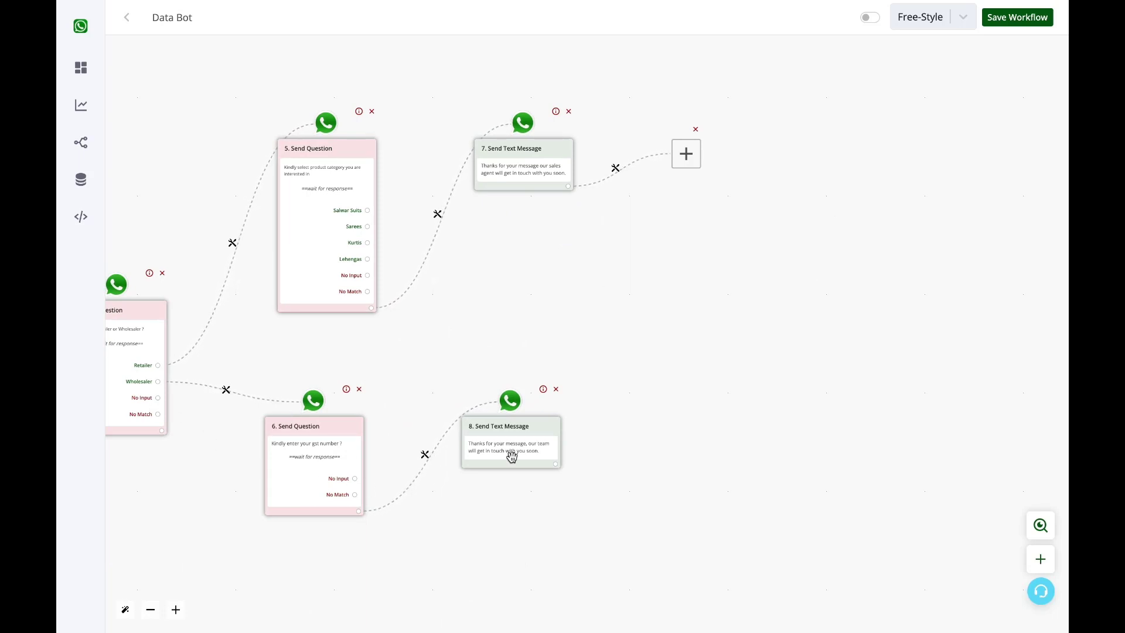
click(686, 153)
click(933, 320)
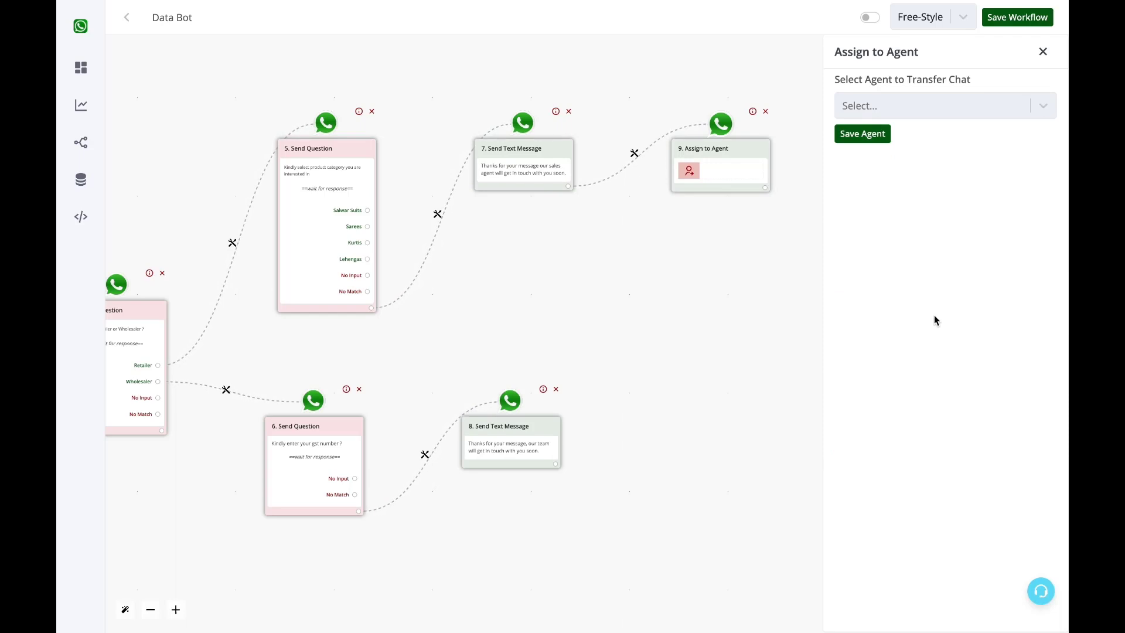
click(978, 101)
click(978, 101)
click(979, 104)
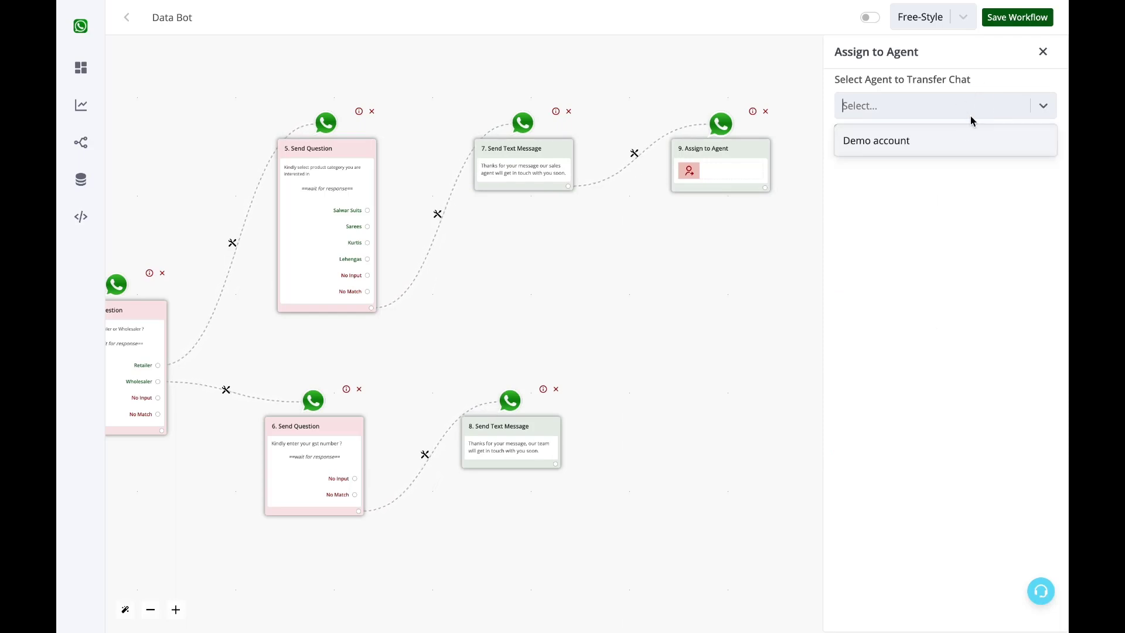
click(963, 139)
click(885, 138)
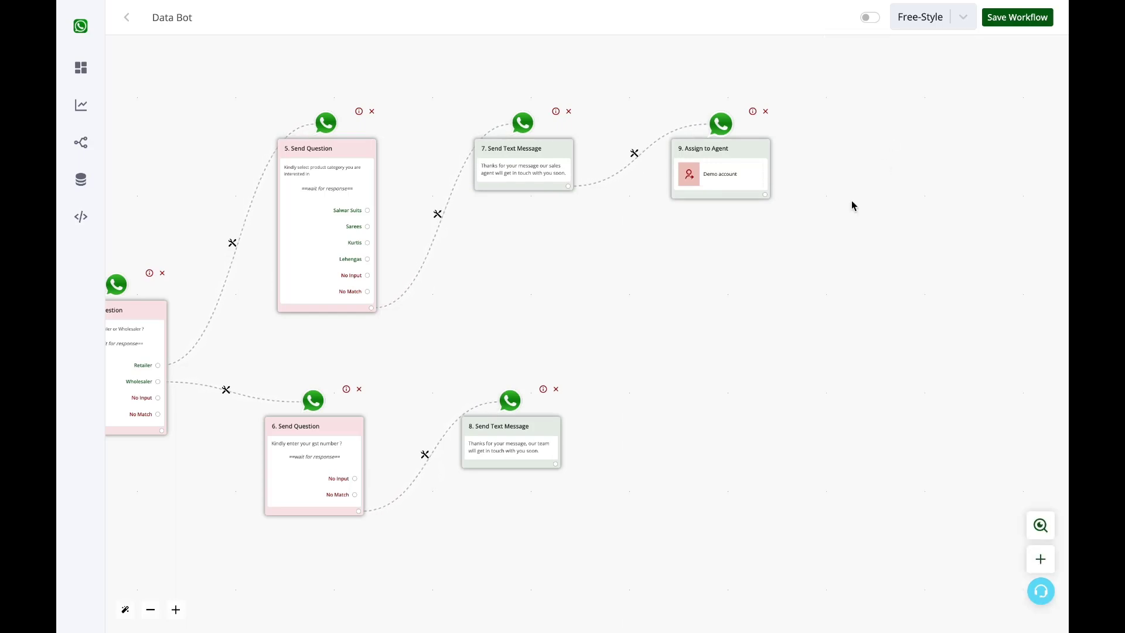
Step: Reselect Demo account in the agent assignment and save it again
scroll(557, 264, left, 3)
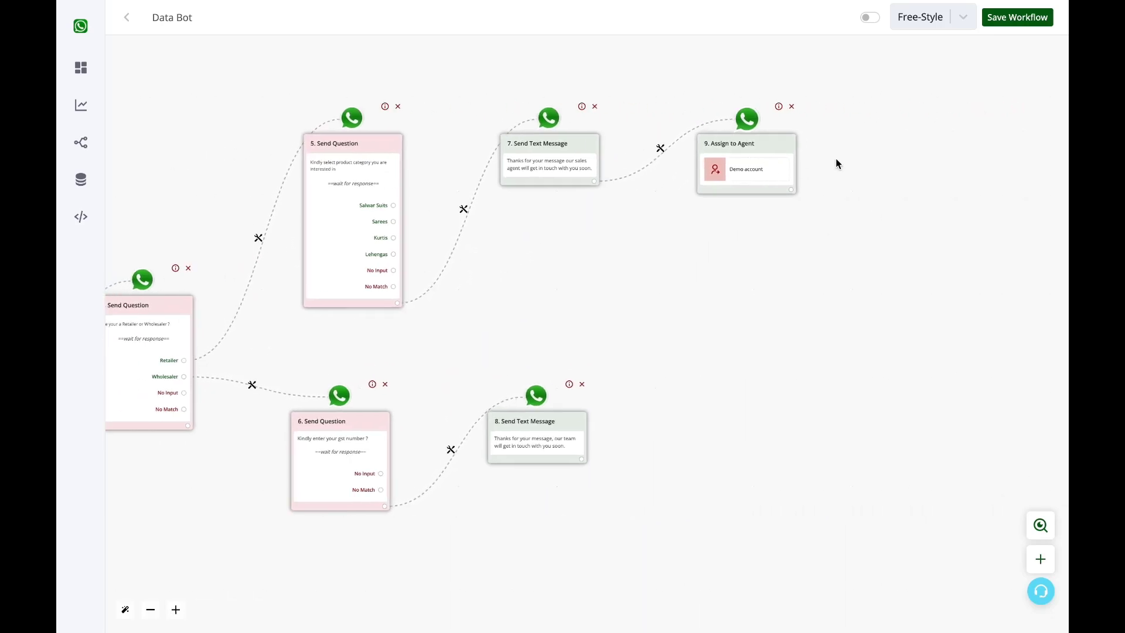
click(769, 182)
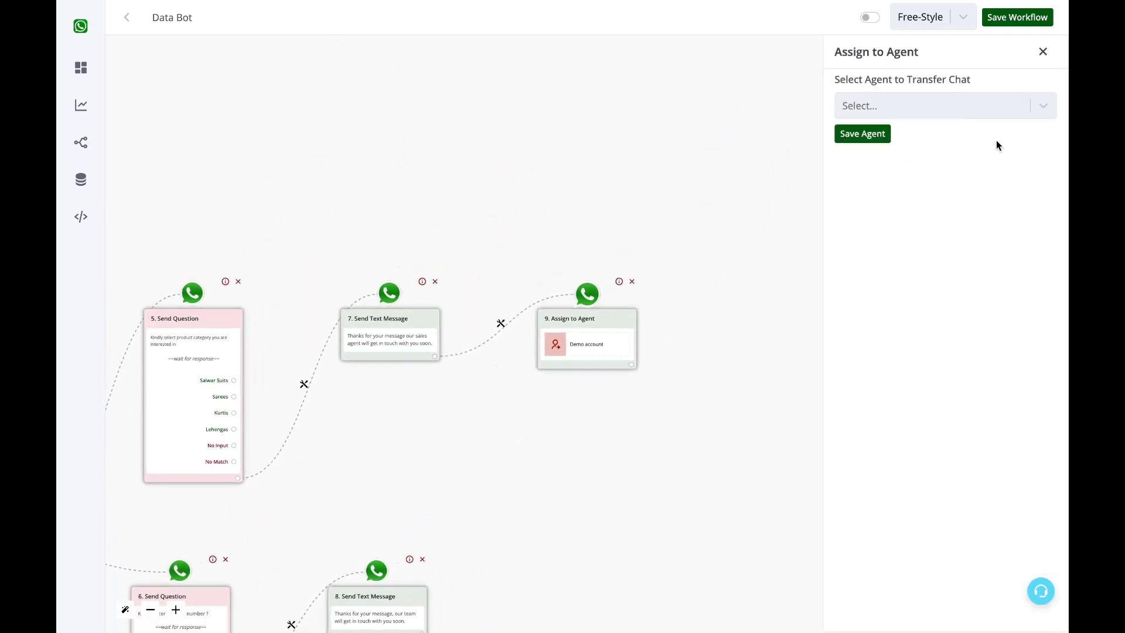
click(1039, 107)
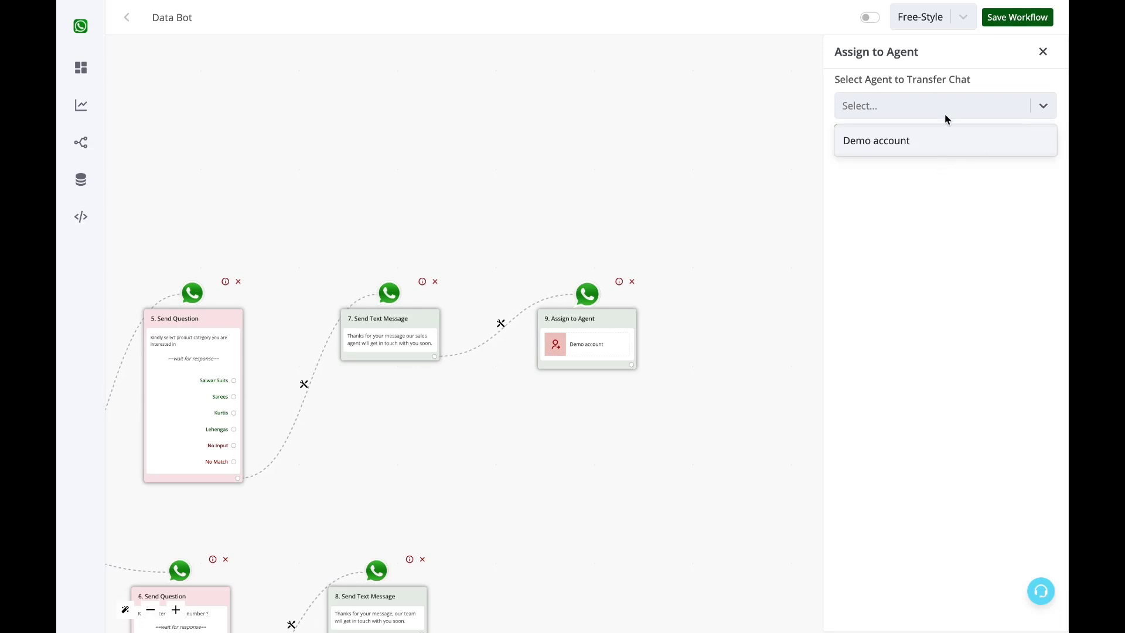
click(904, 140)
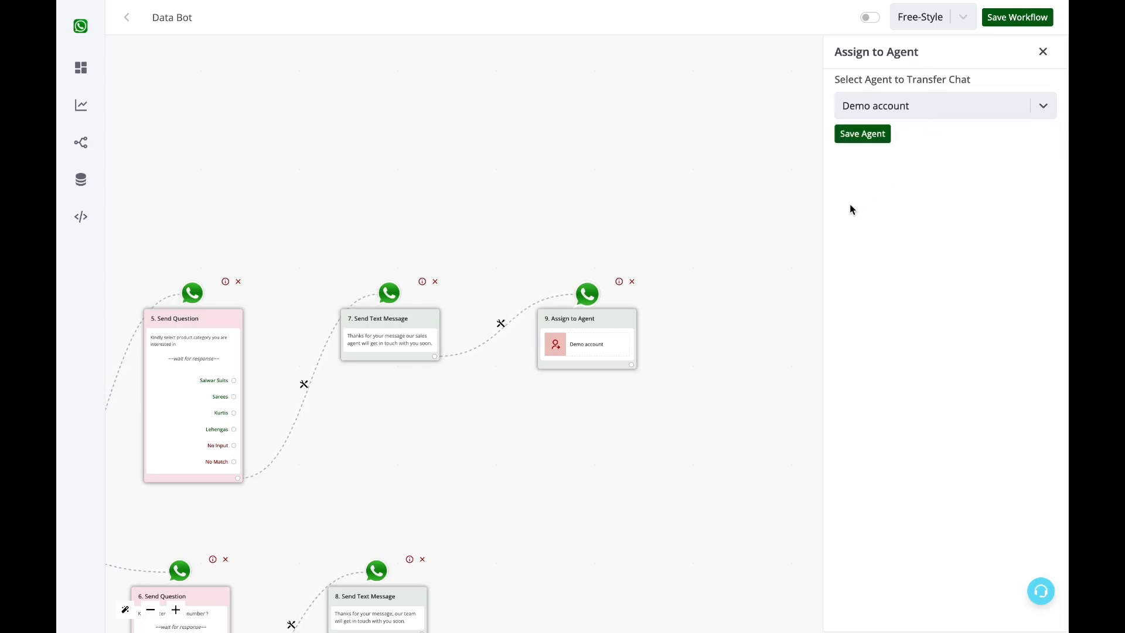
drag(713, 432, 745, 236)
click(871, 137)
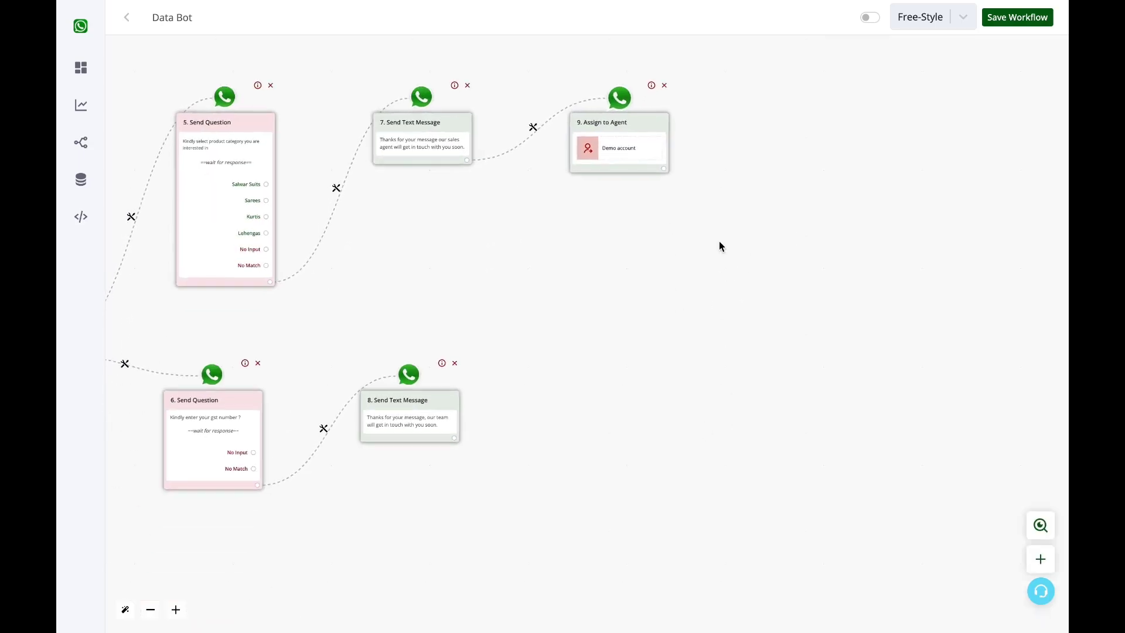
drag(601, 450, 907, 359)
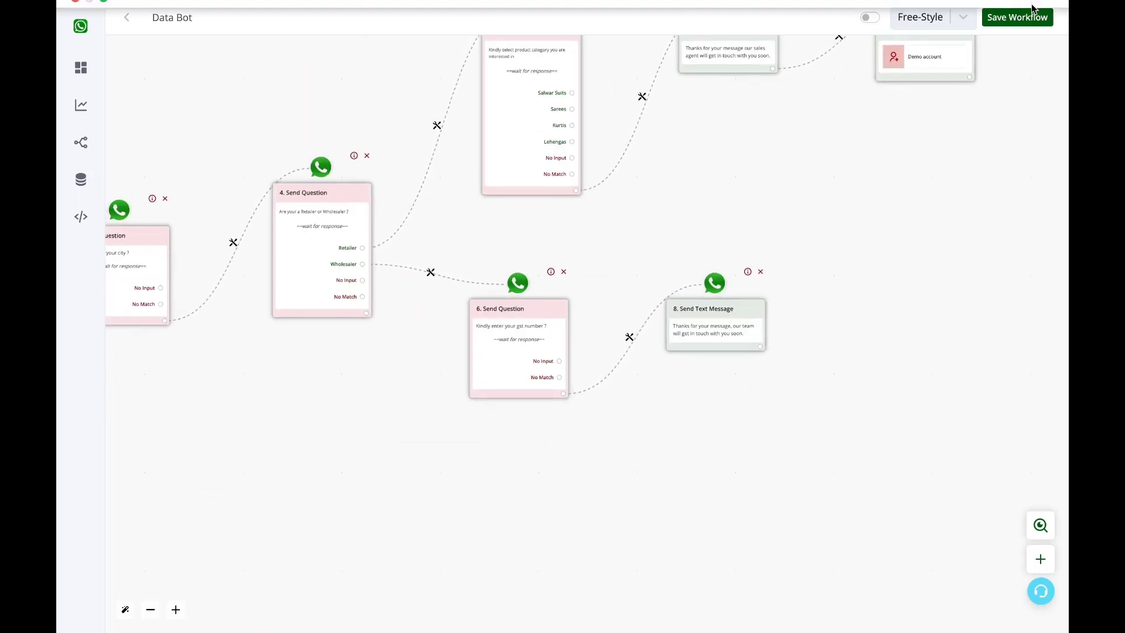
Step: Save the completed Data Bot workflow and go back to the All Products dashboard
click(1022, 18)
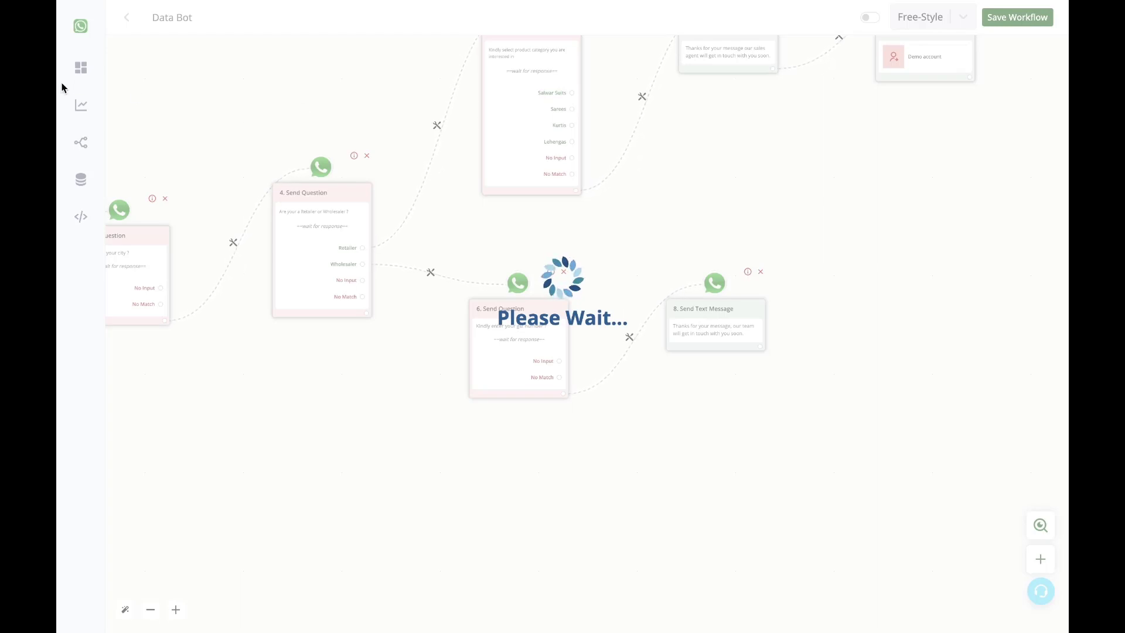
mouse_move(90, 73)
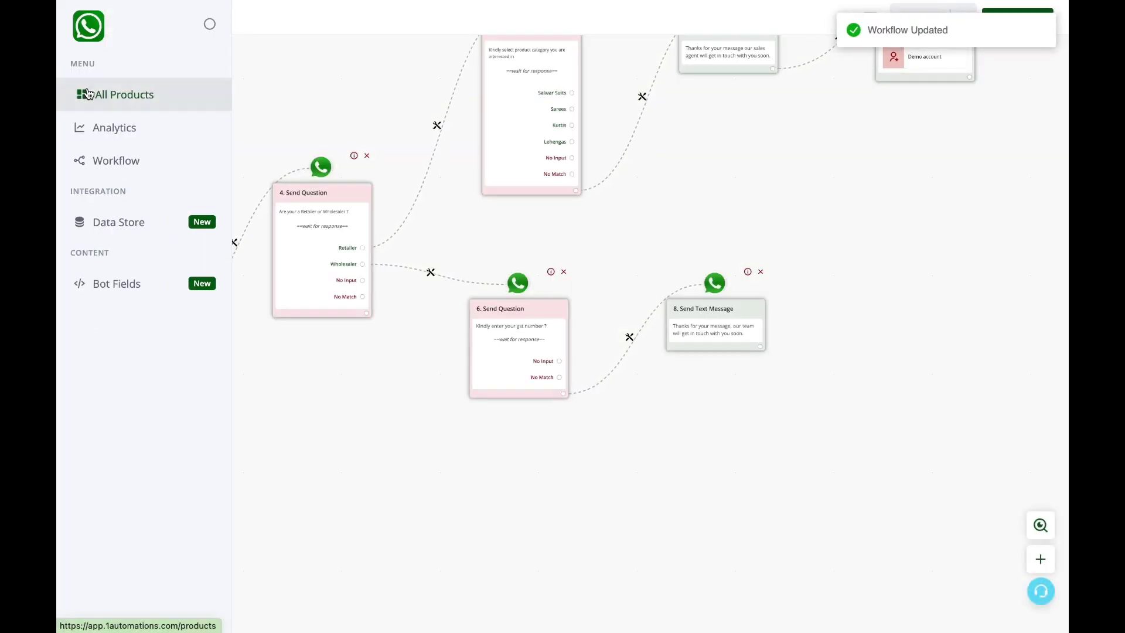
key(ctrl+t)
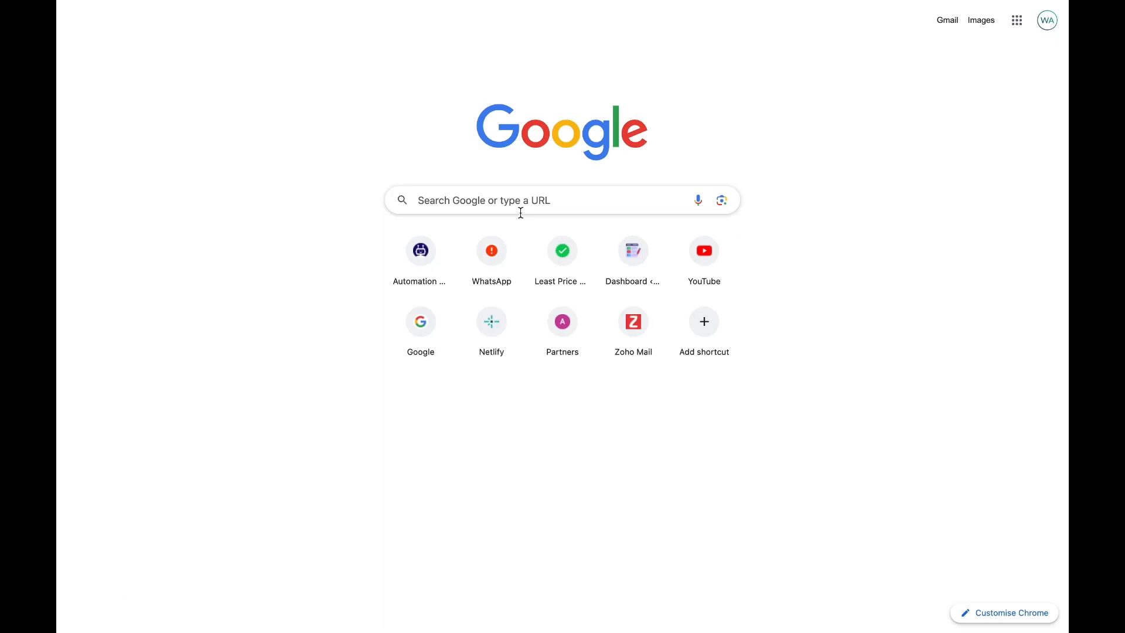
key(ctrl+w)
click(64, 94)
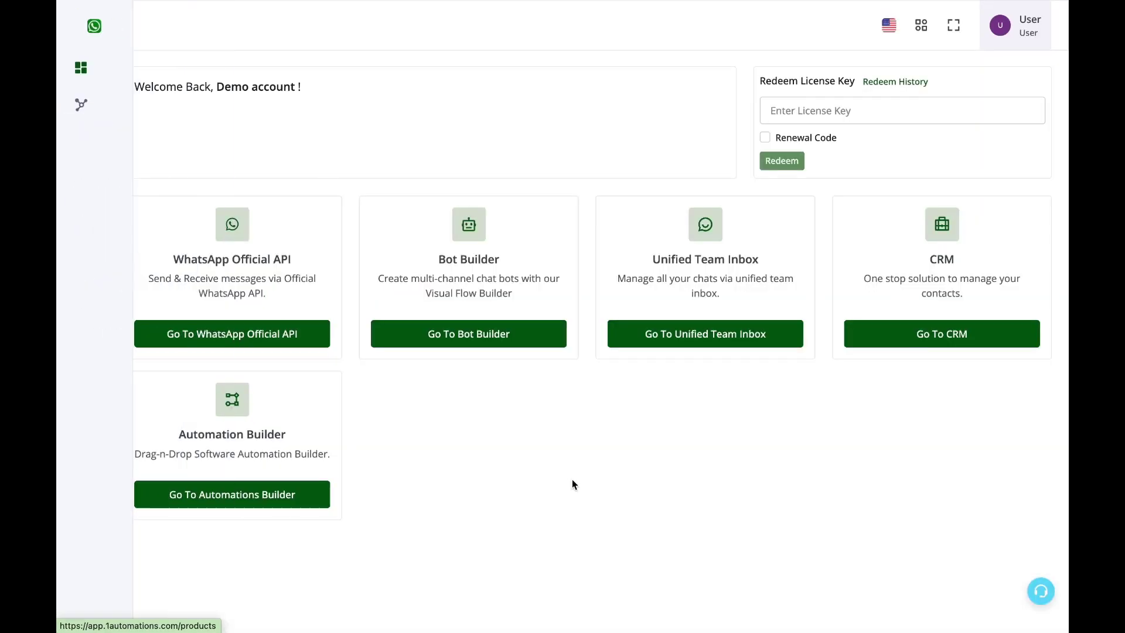
Step: In the CRM's Custom Fields list, create a String field titled GST and confirm it
click(967, 343)
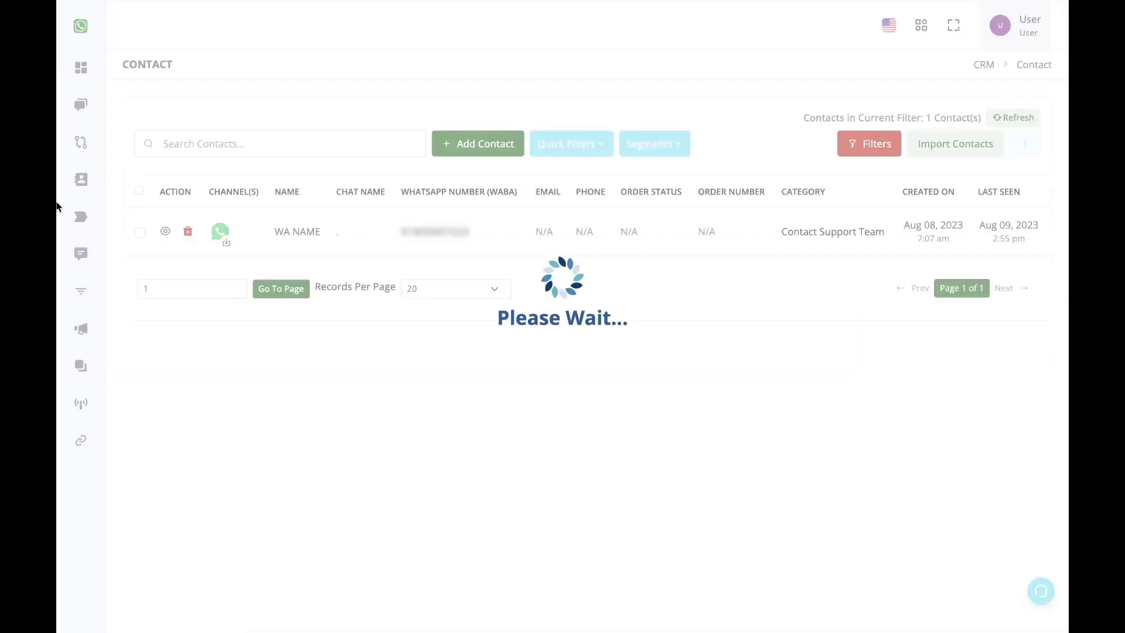
mouse_move(71, 211)
click(87, 229)
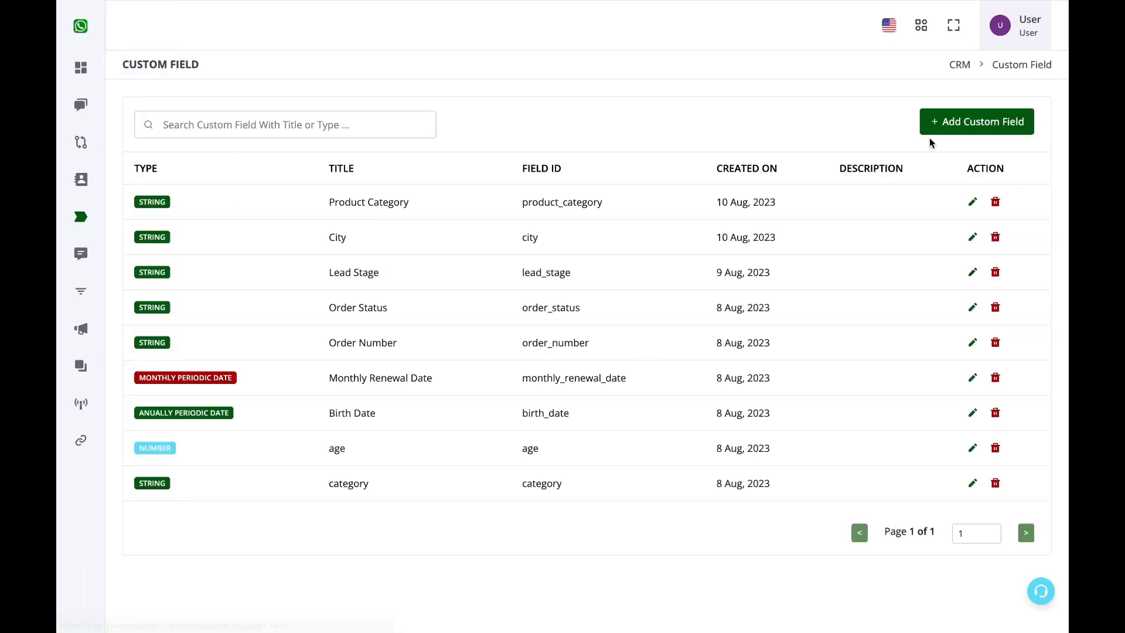
click(937, 123)
click(454, 208)
text(GST)
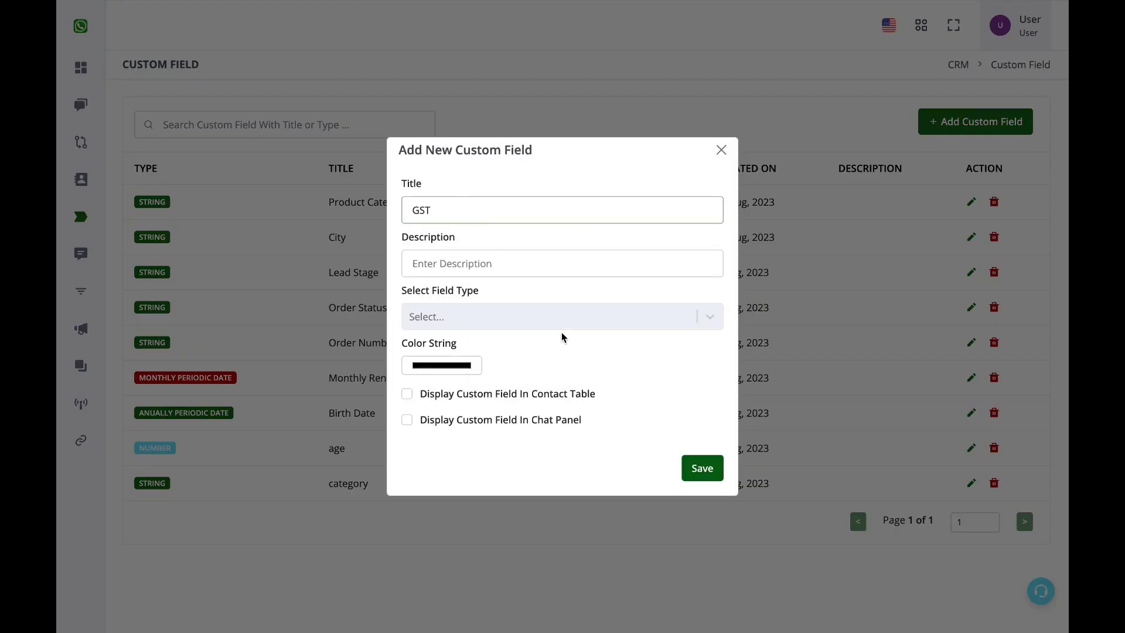
click(561, 322)
click(564, 351)
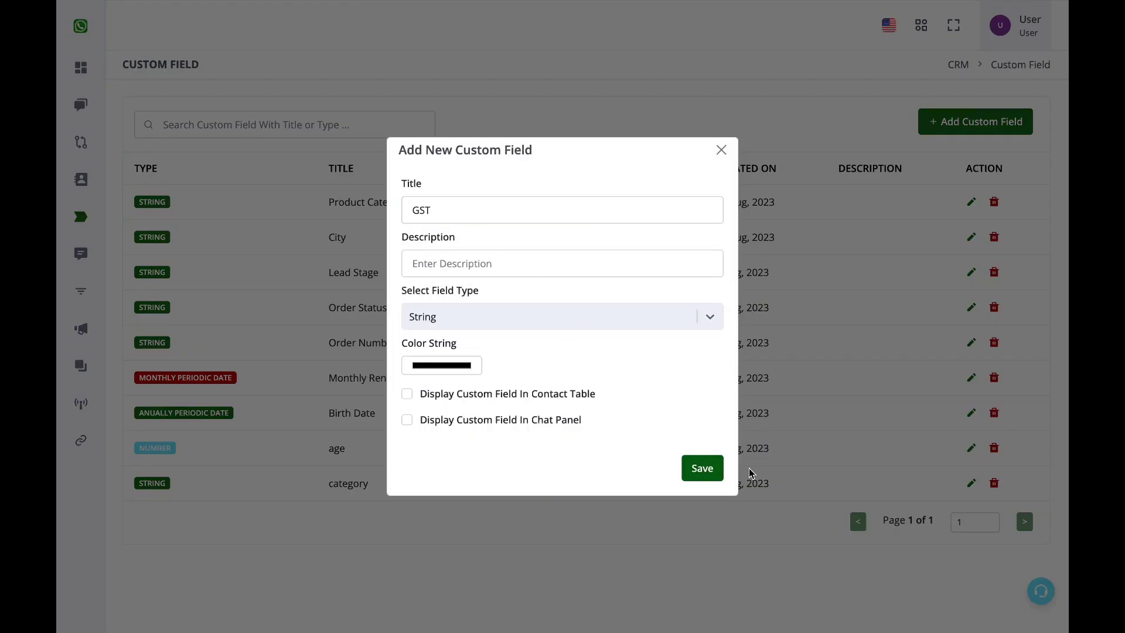
click(703, 467)
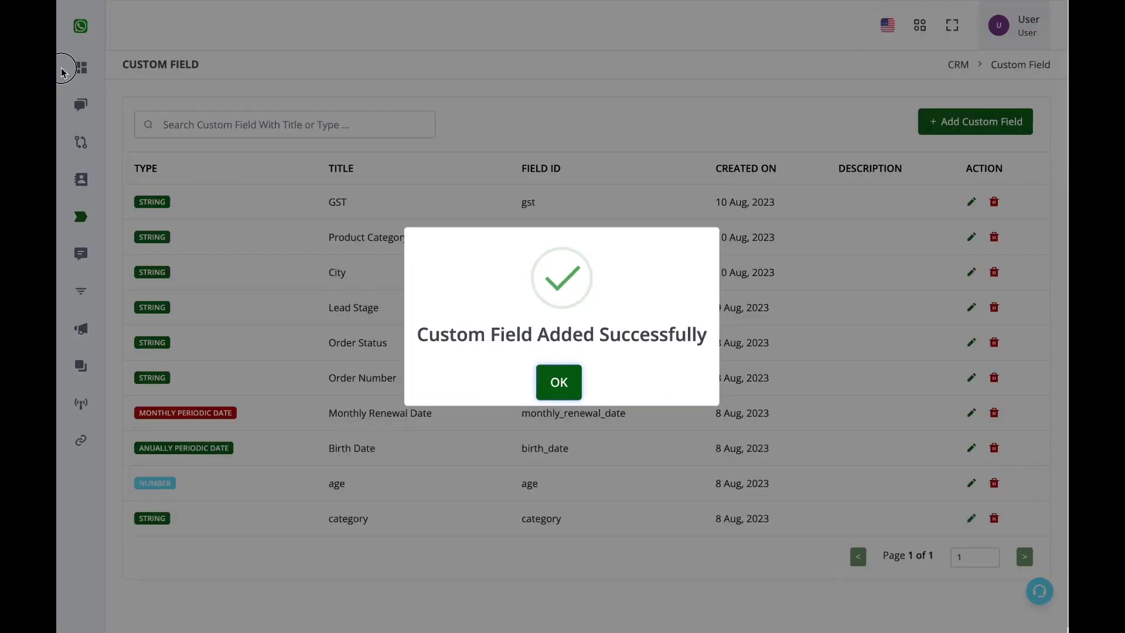
click(560, 379)
mouse_move(80, 94)
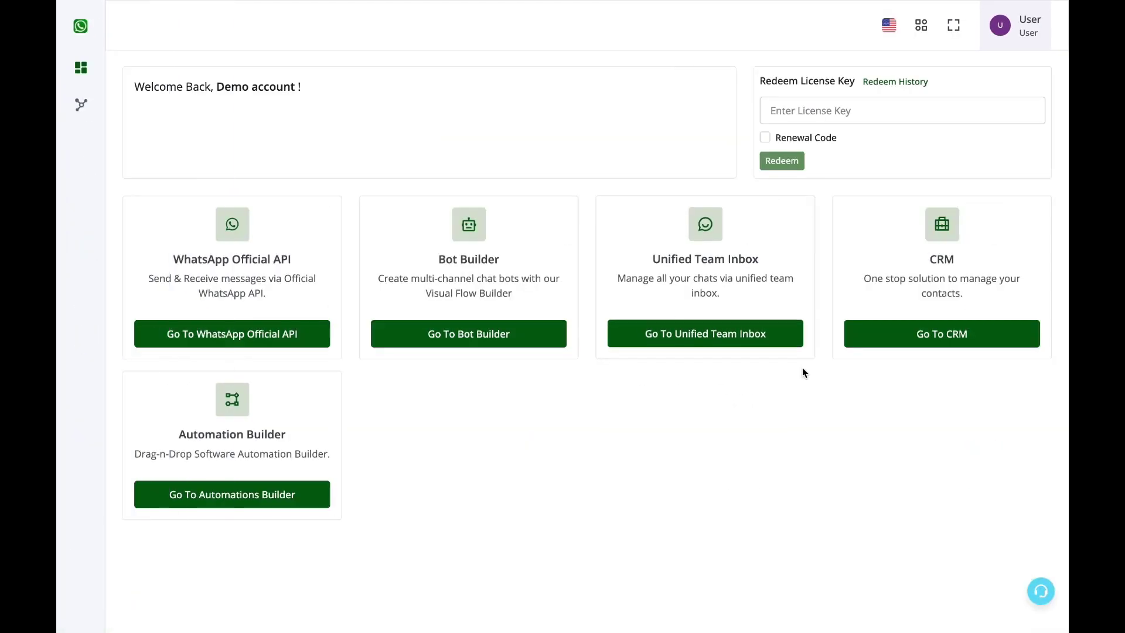
Step: In the Data Bot flow, set the GST question (node 6) to save its response to GST
click(469, 334)
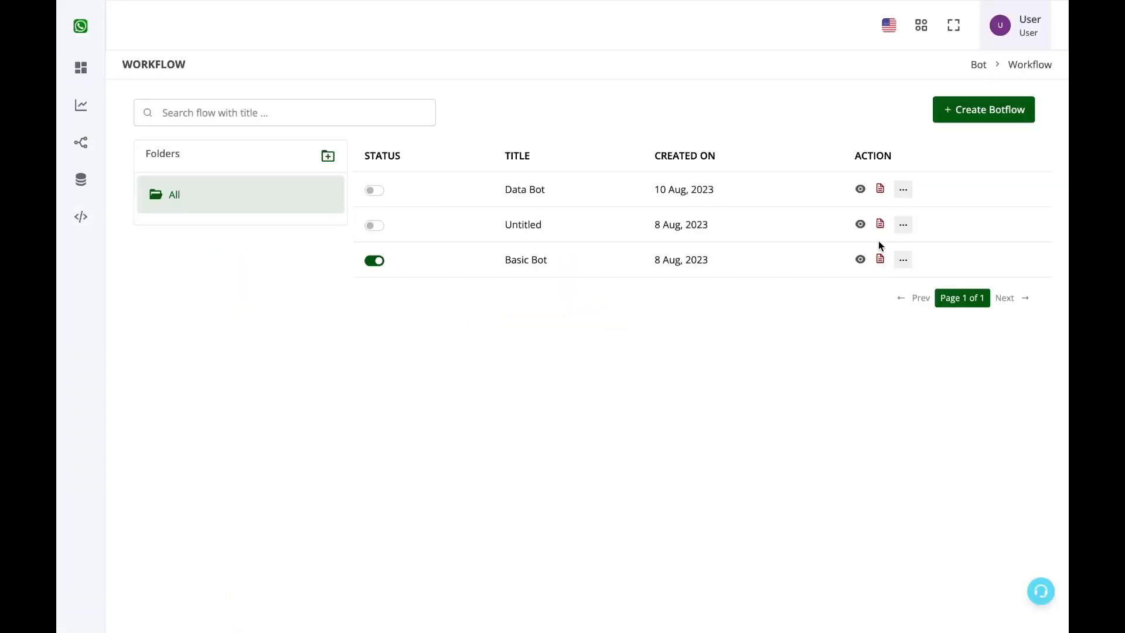
click(859, 190)
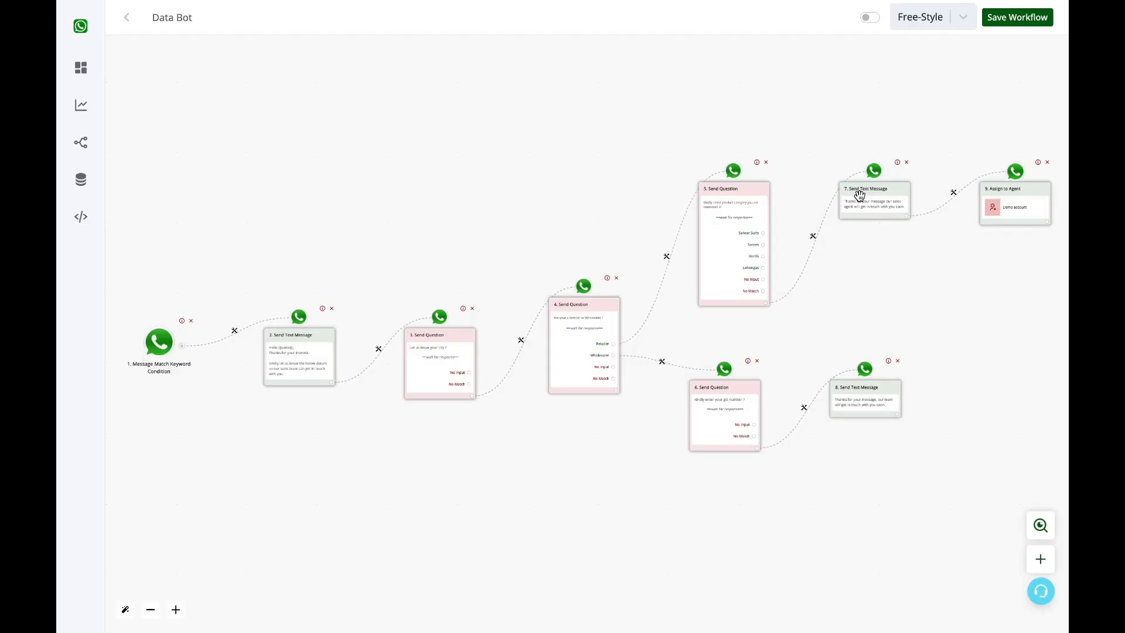
drag(948, 344, 628, 324)
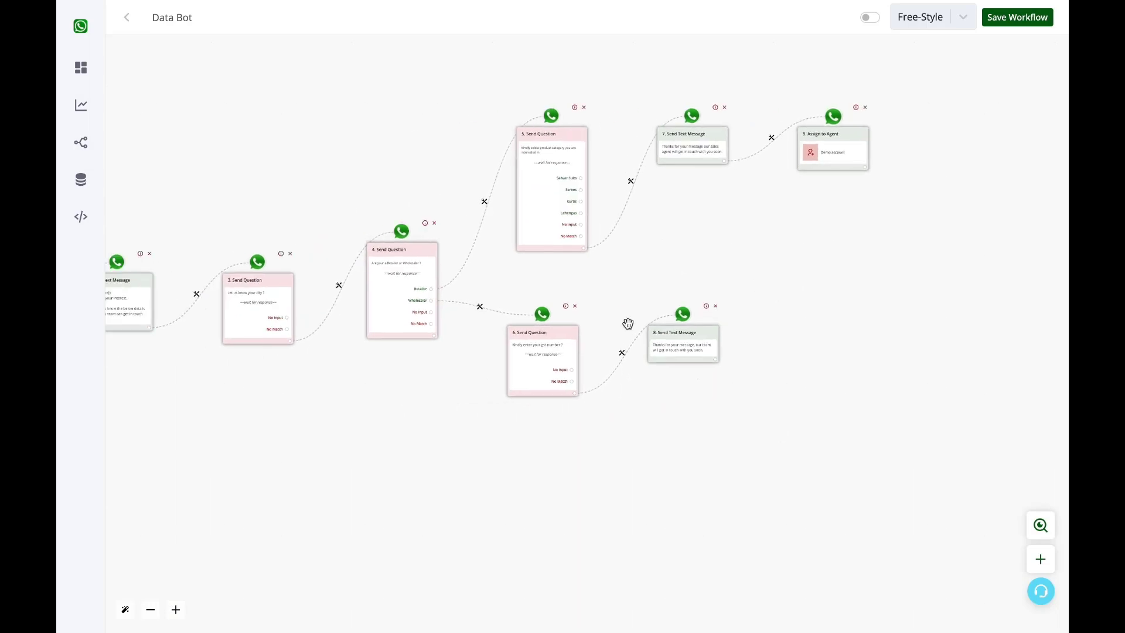
click(554, 346)
click(879, 314)
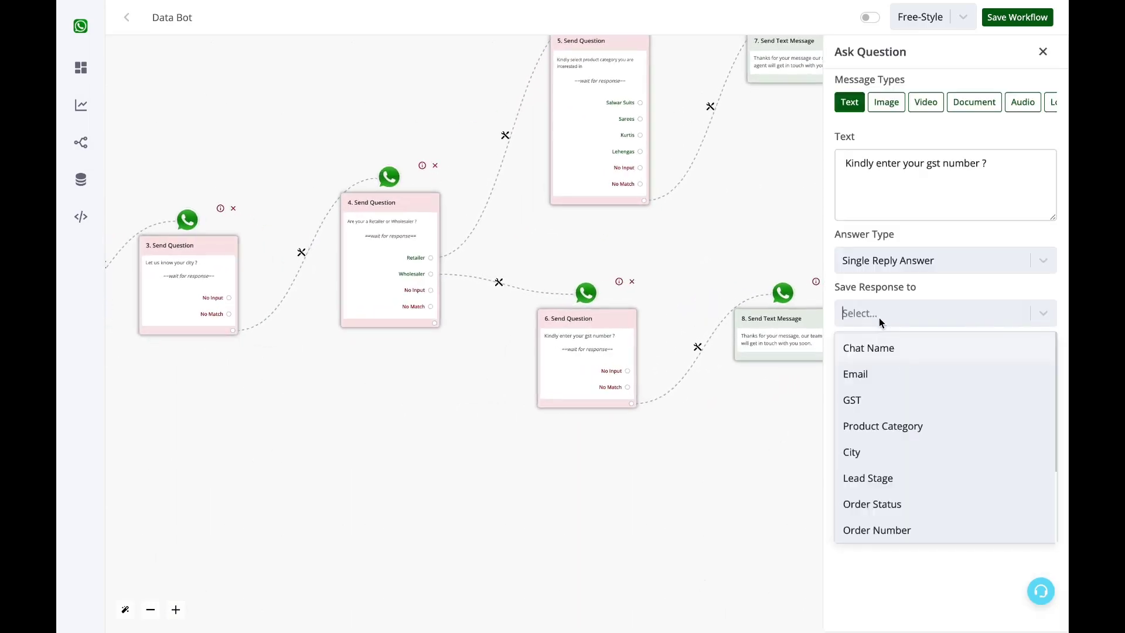
click(887, 401)
click(879, 449)
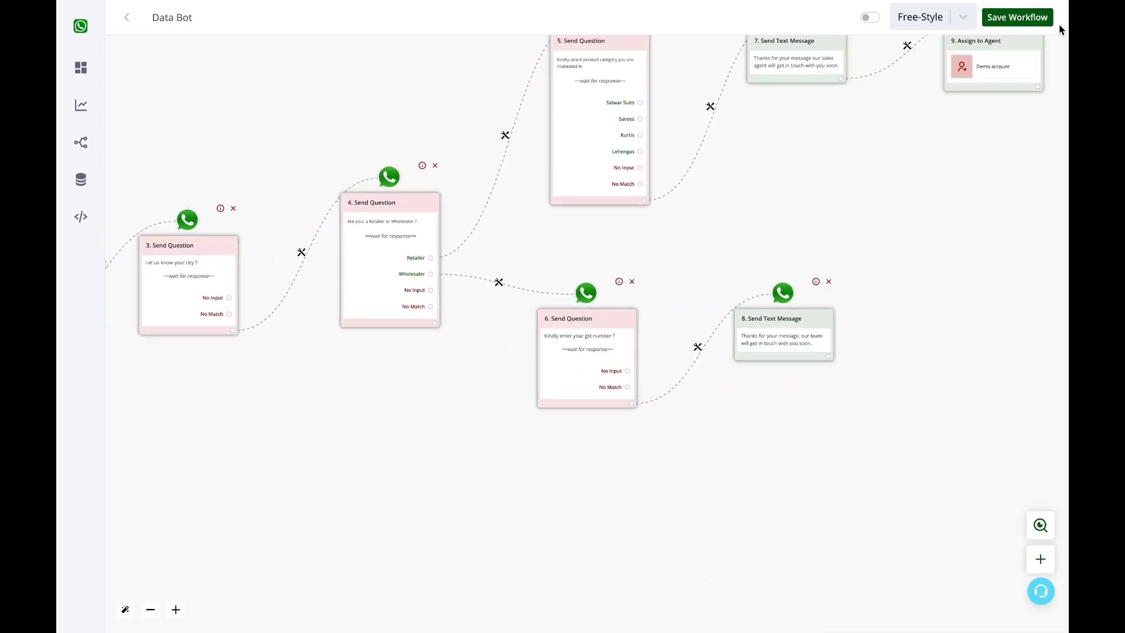
Step: Save the updated Data Bot workflow and switch the bot on
click(1038, 18)
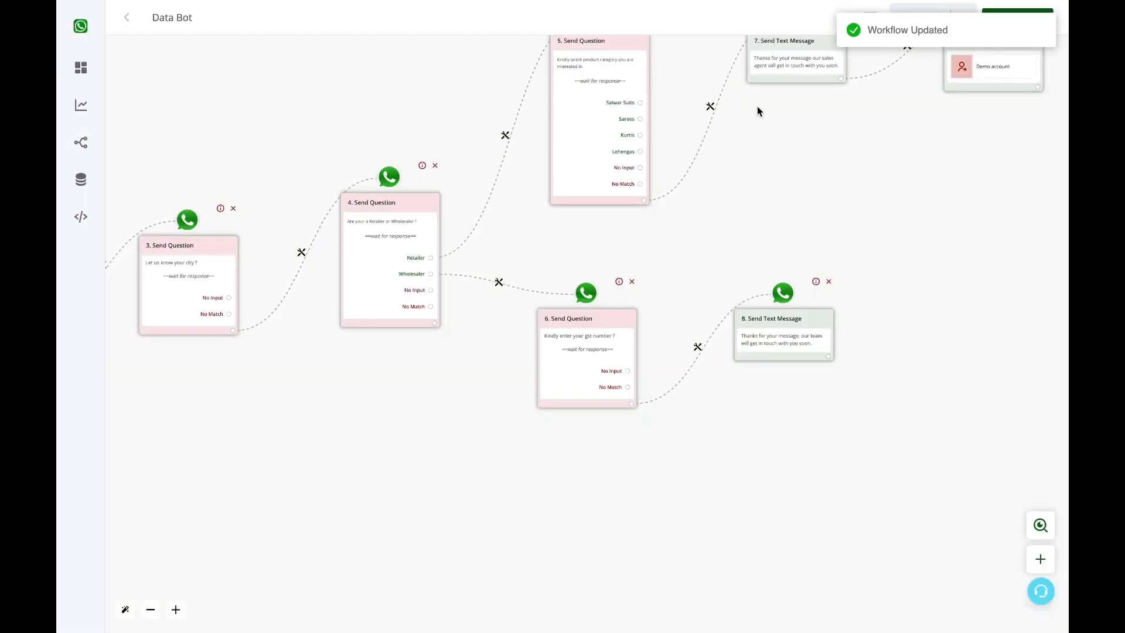
click(869, 17)
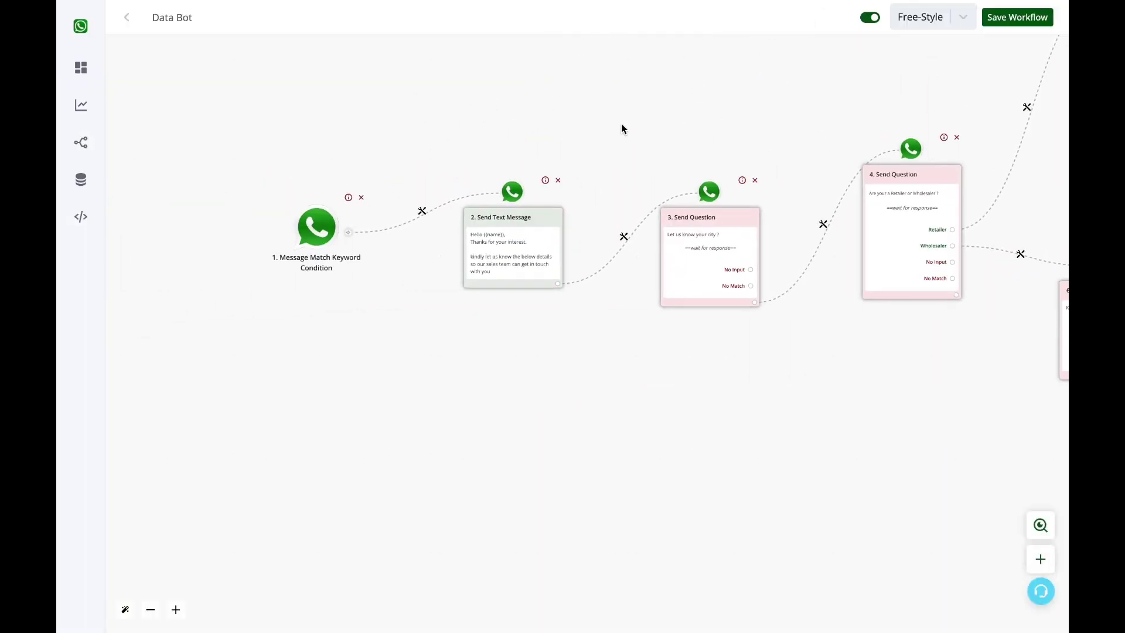
drag(622, 128, 408, 97)
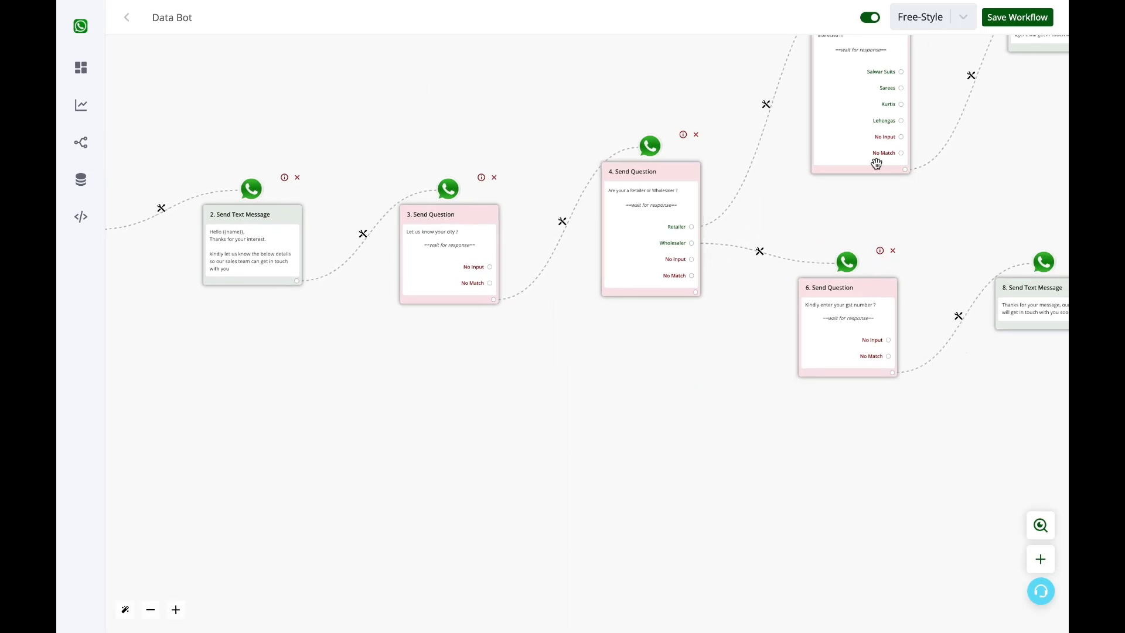
drag(1017, 176, 969, 192)
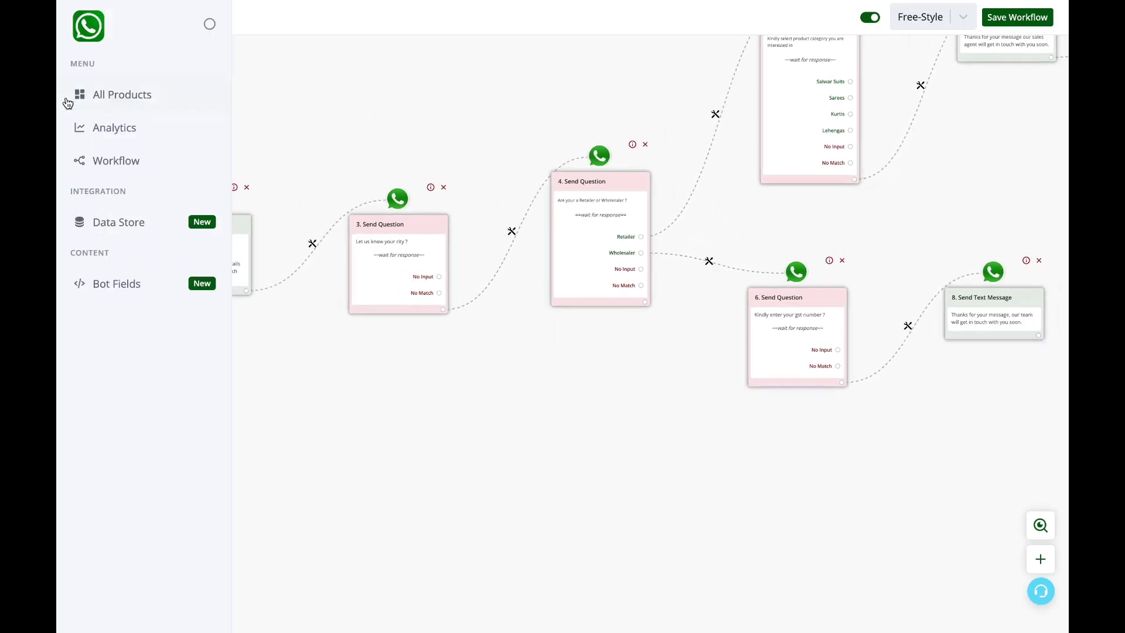
Step: Export all CRM contacts using Export All from the contact list's three-dot menu
click(67, 95)
click(930, 333)
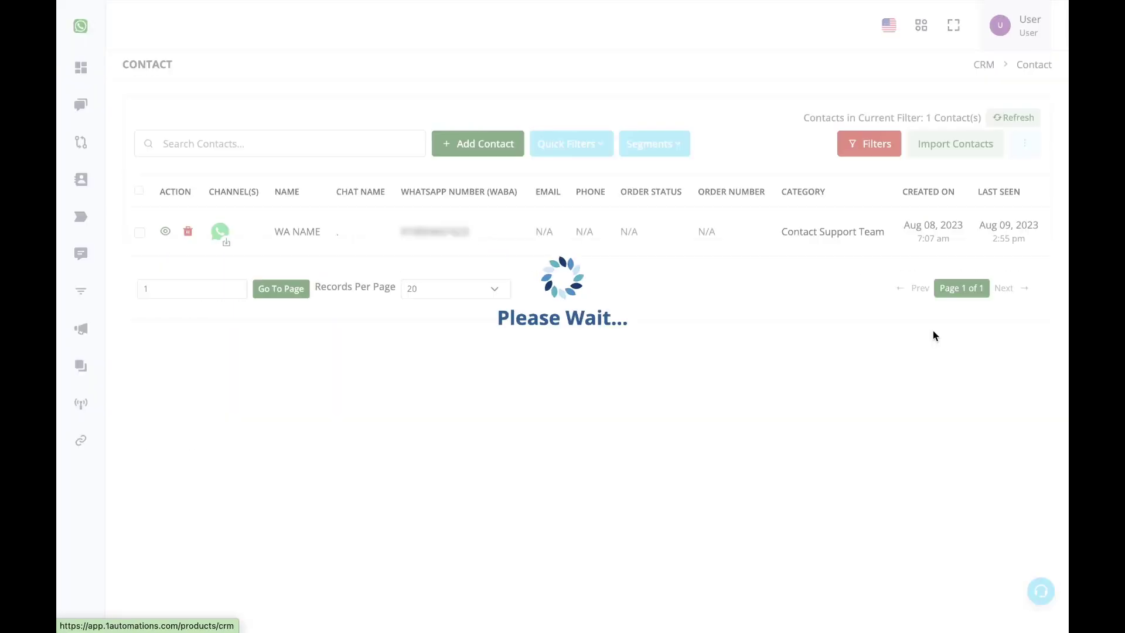
click(1025, 146)
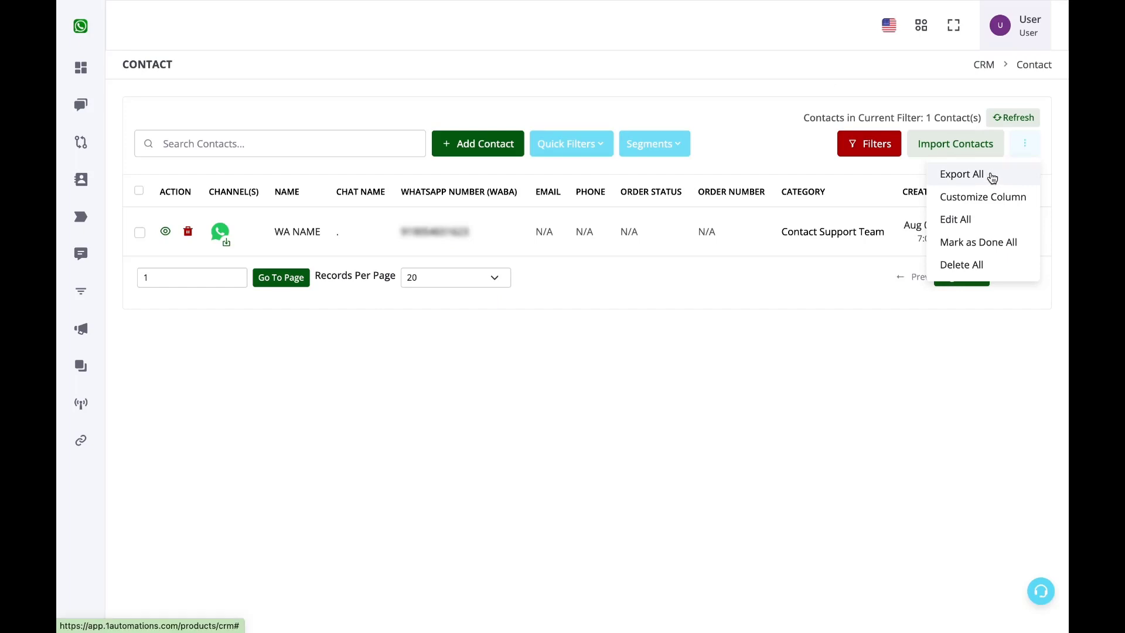
click(991, 177)
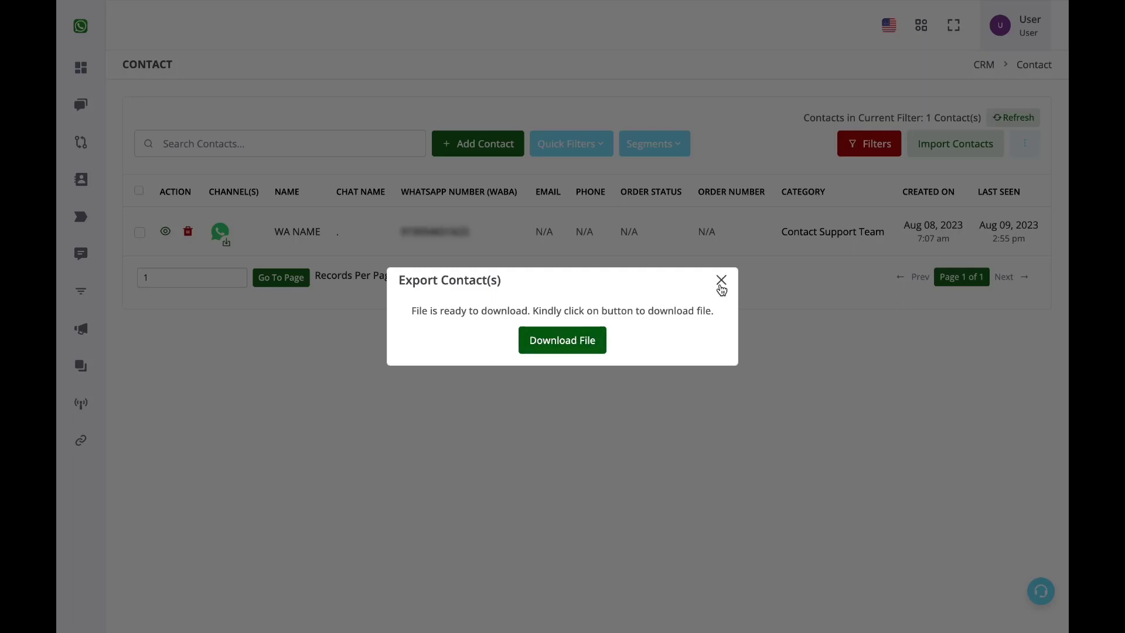
click(721, 280)
click(97, 98)
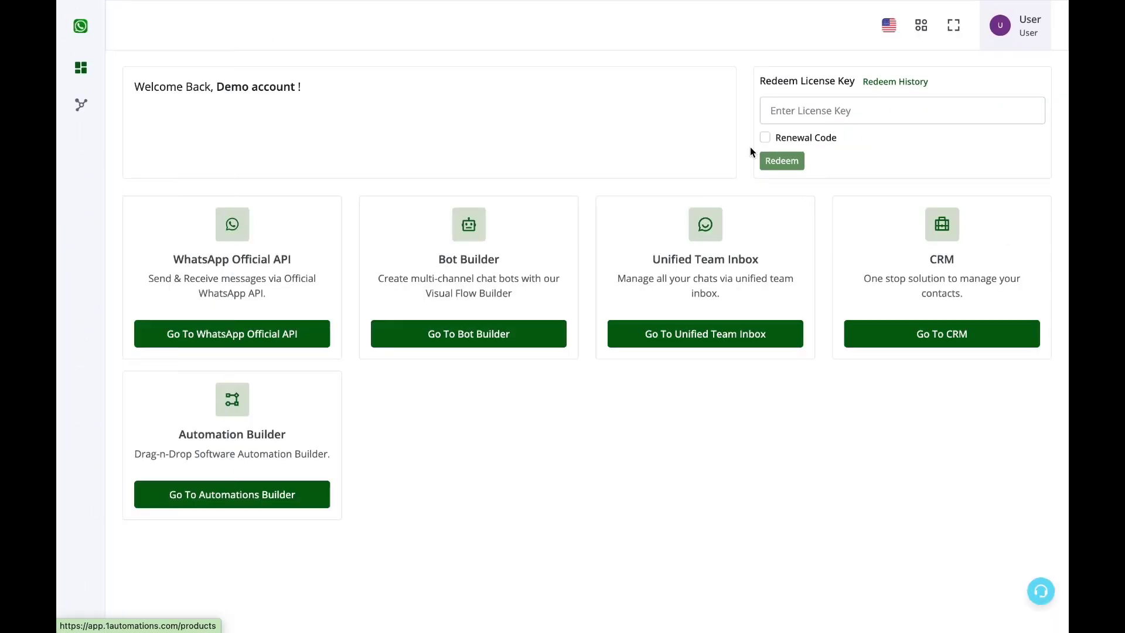